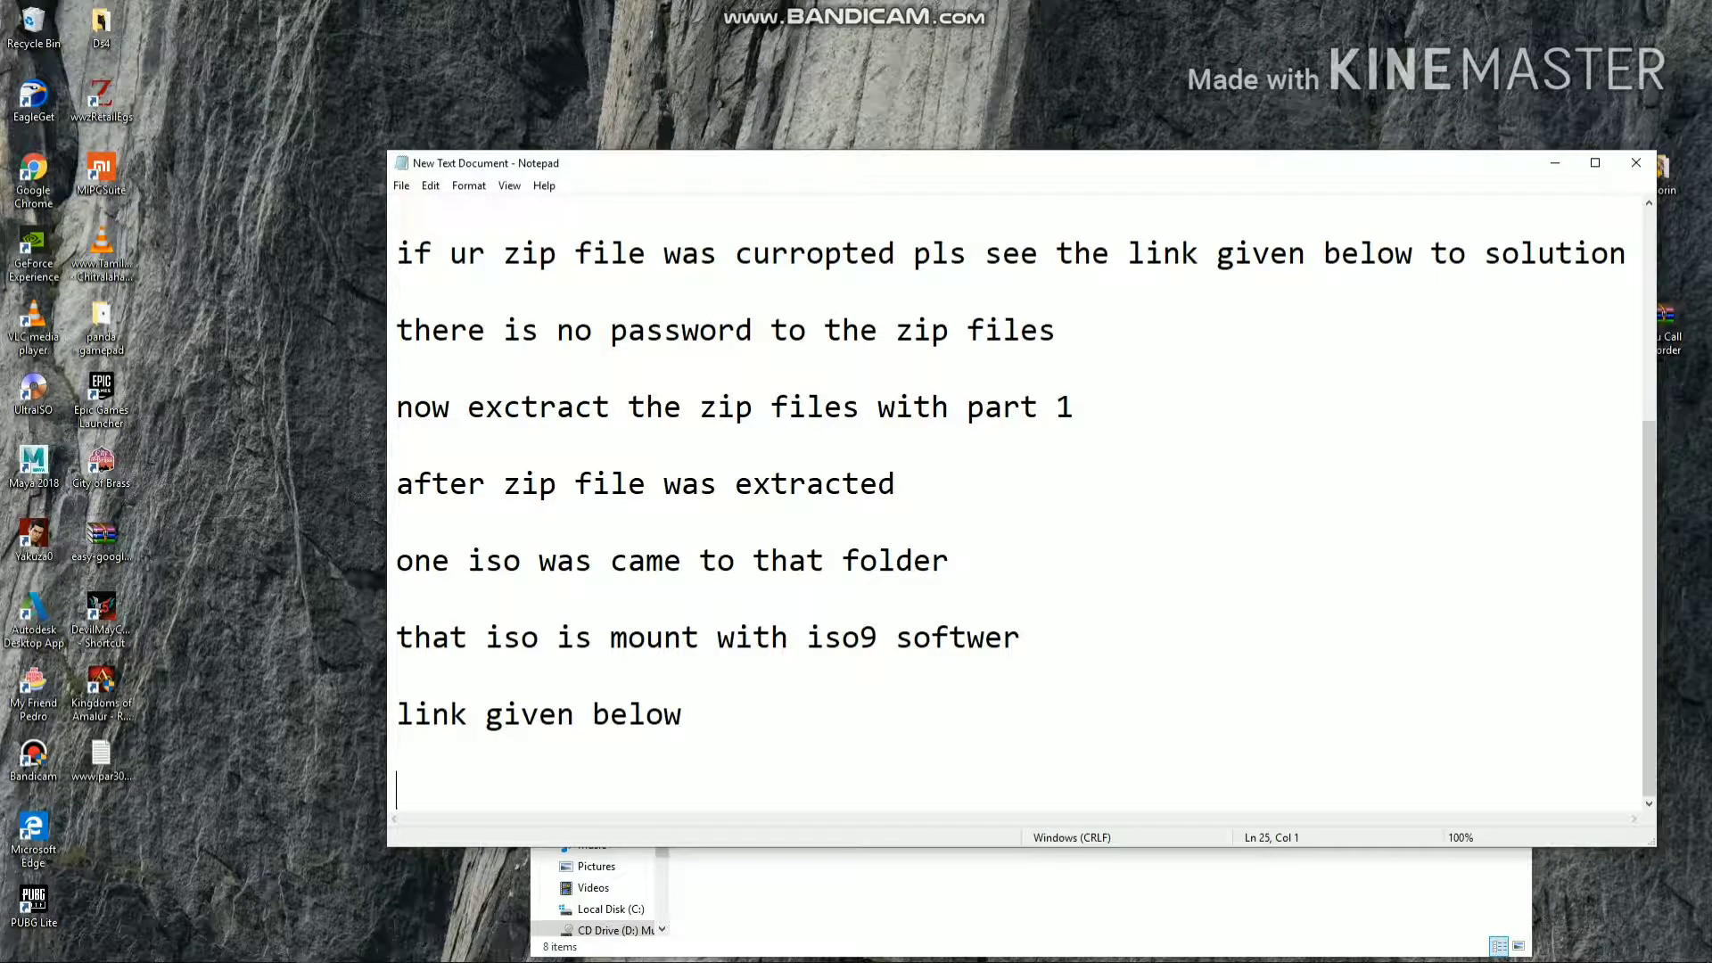
Step: Add the line "now open that iso and then click setup file" to the notes, followed by a blank line
text(now open)
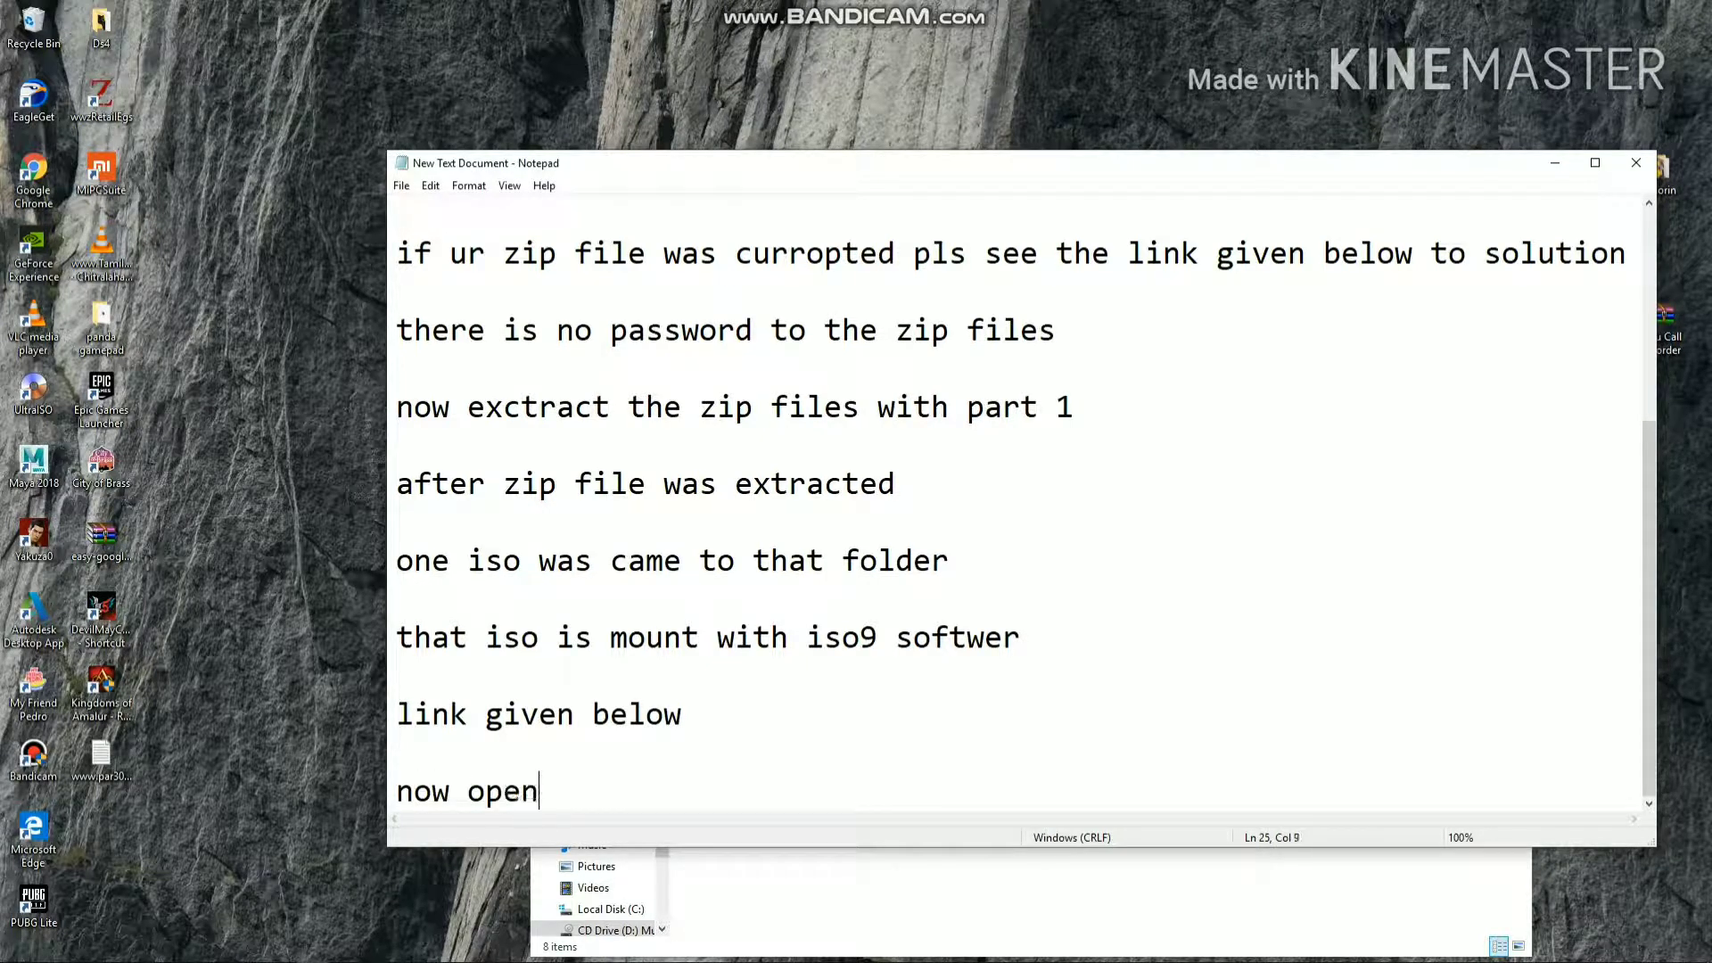
text( that ison)
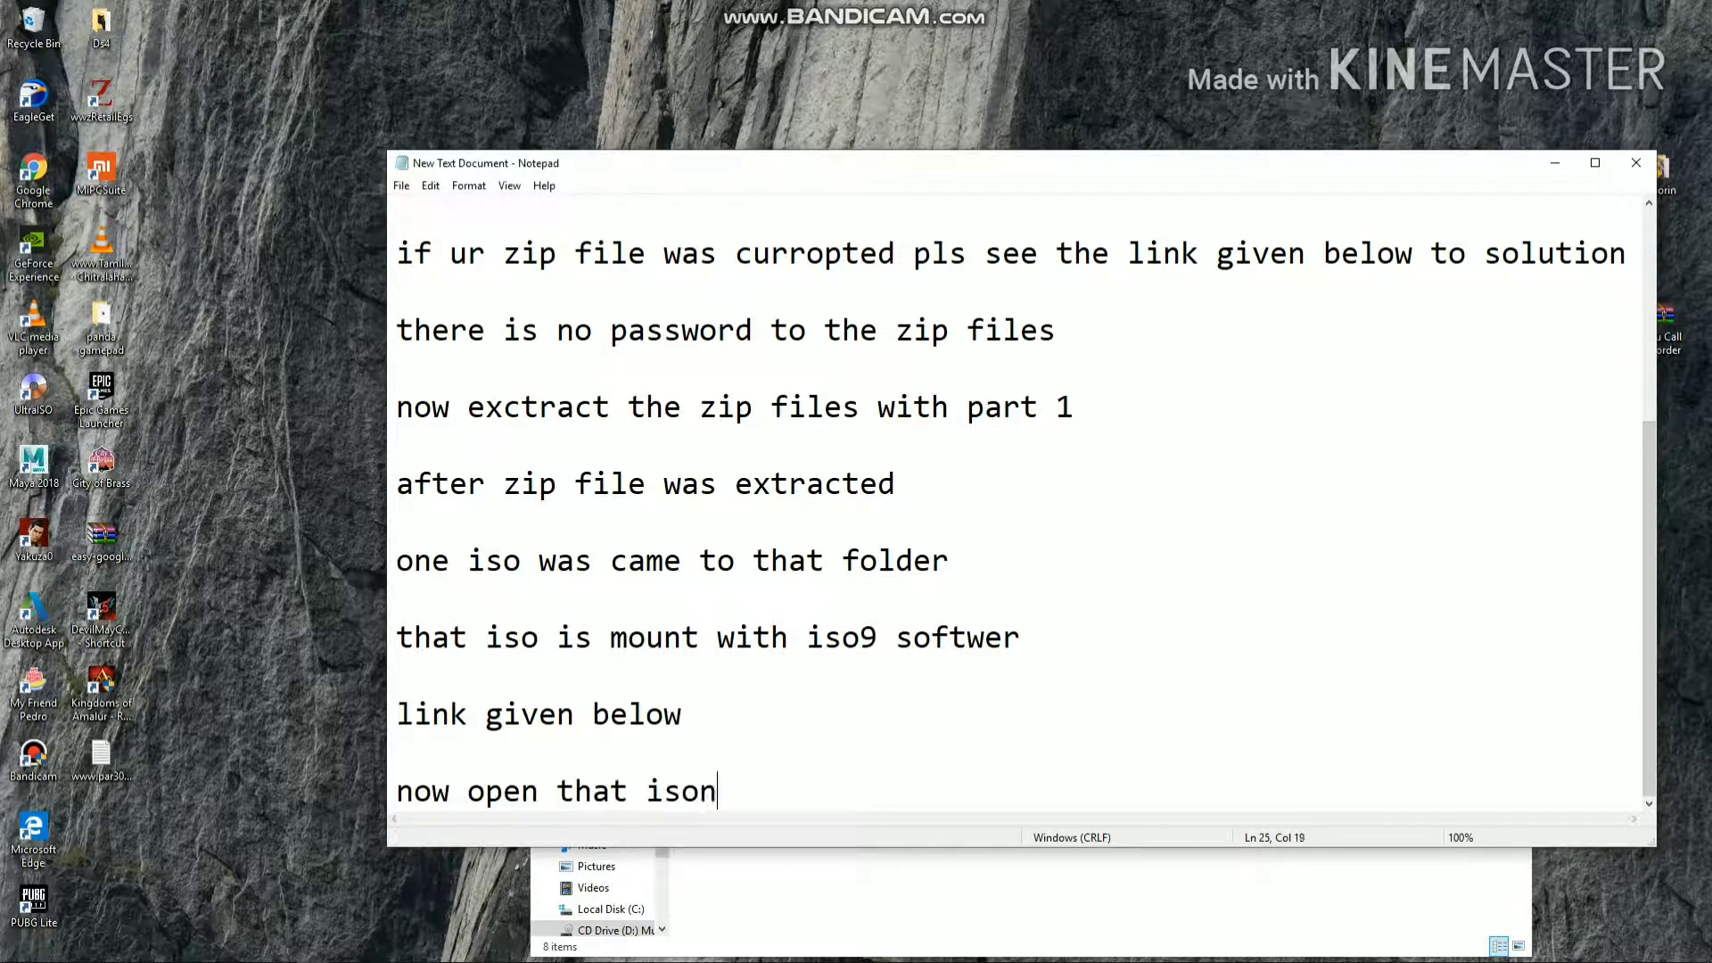
key(BackSpace)
text(and then )
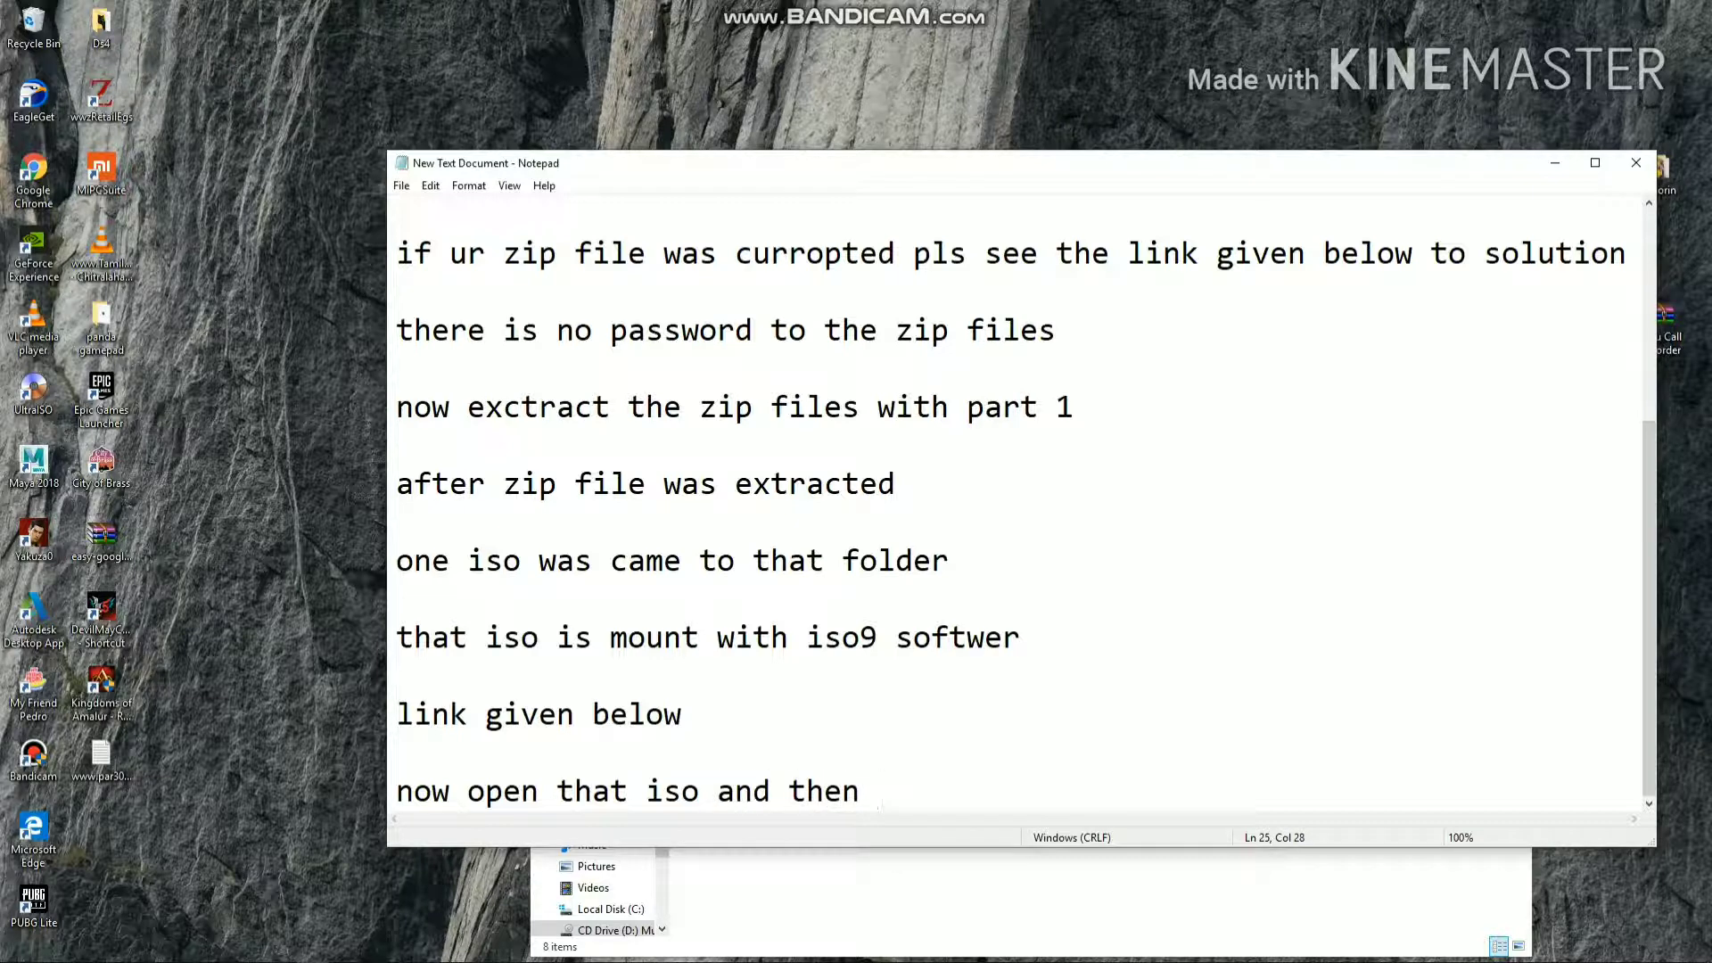
text(clikc)
key(BackSpace)
text(ck setiup)
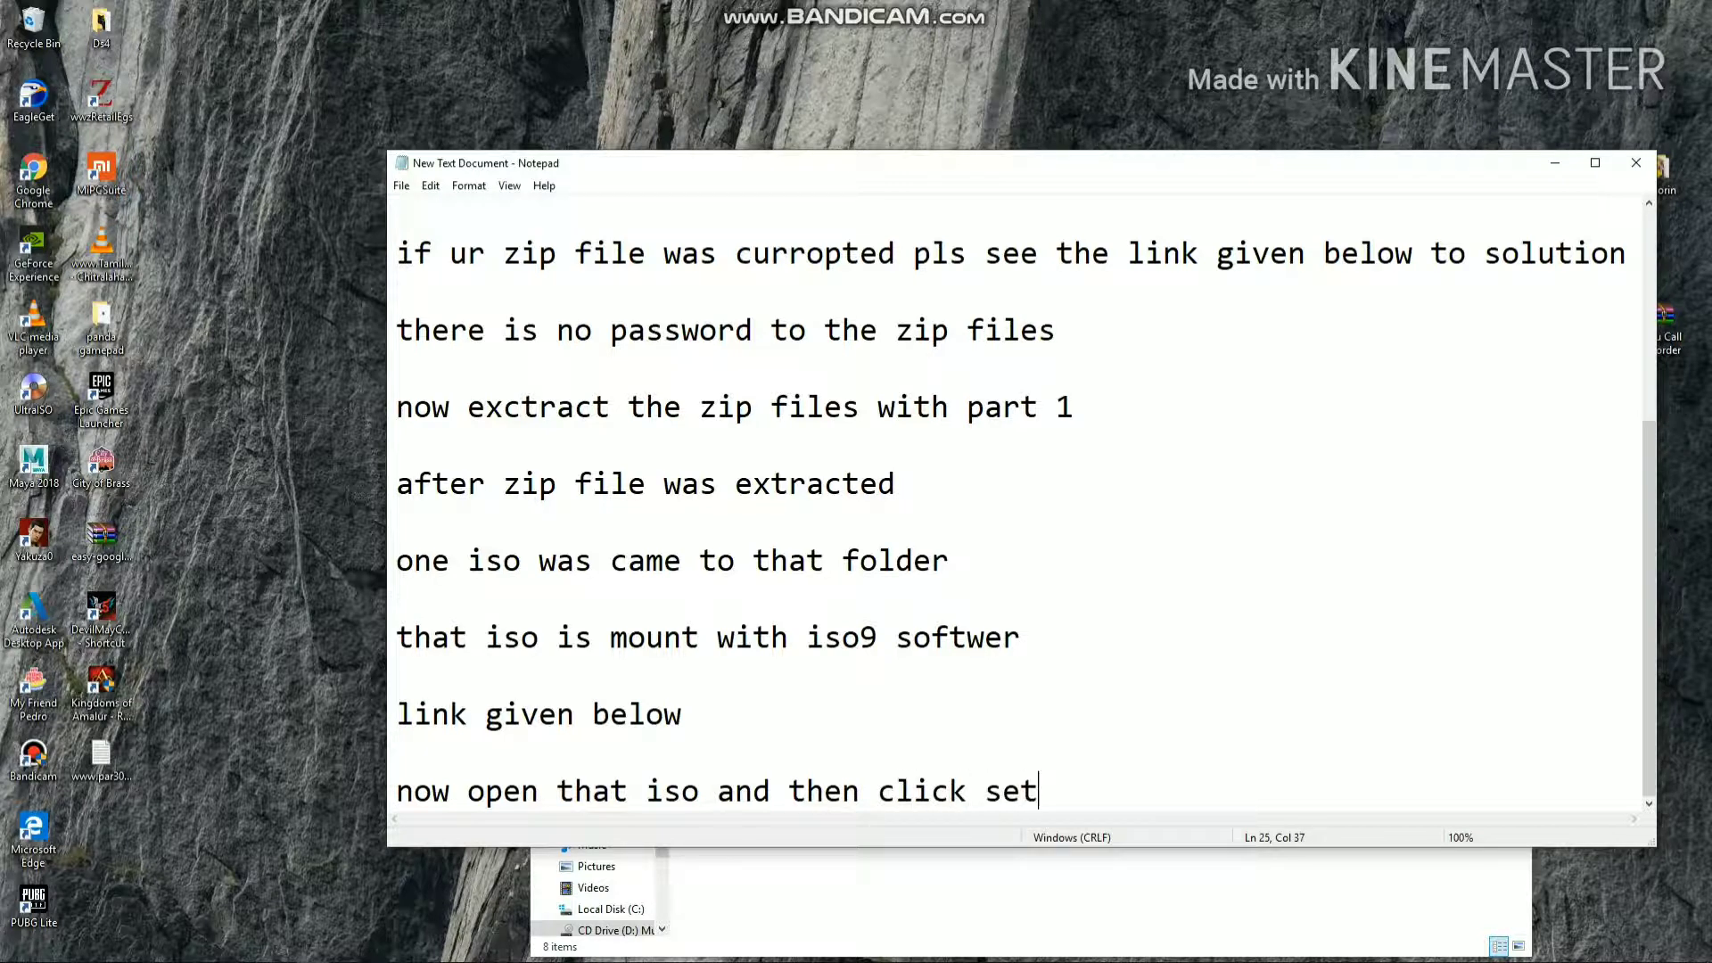
key(BackSpace)
key(BackSpace)
key(BackSpace)
text(up file)
key(Return)
key(Return)
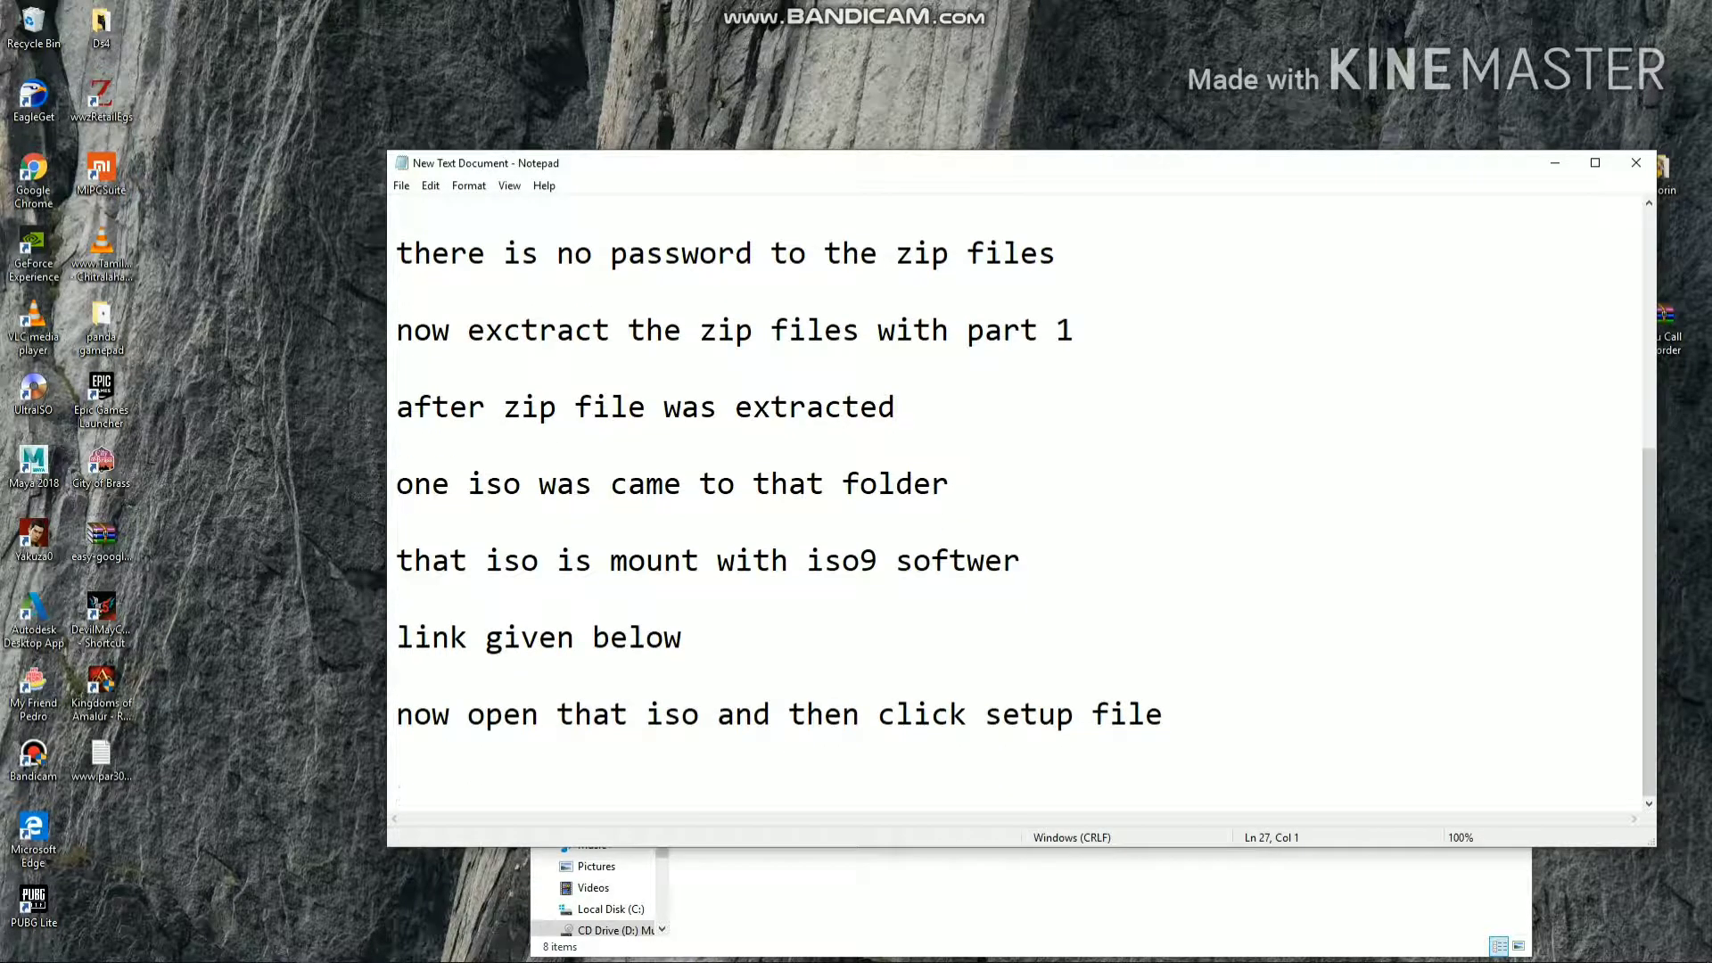
Step: Add the line "is will take 10 to 15 mins times" to the notes, followed by a blank line
text(is willtake)
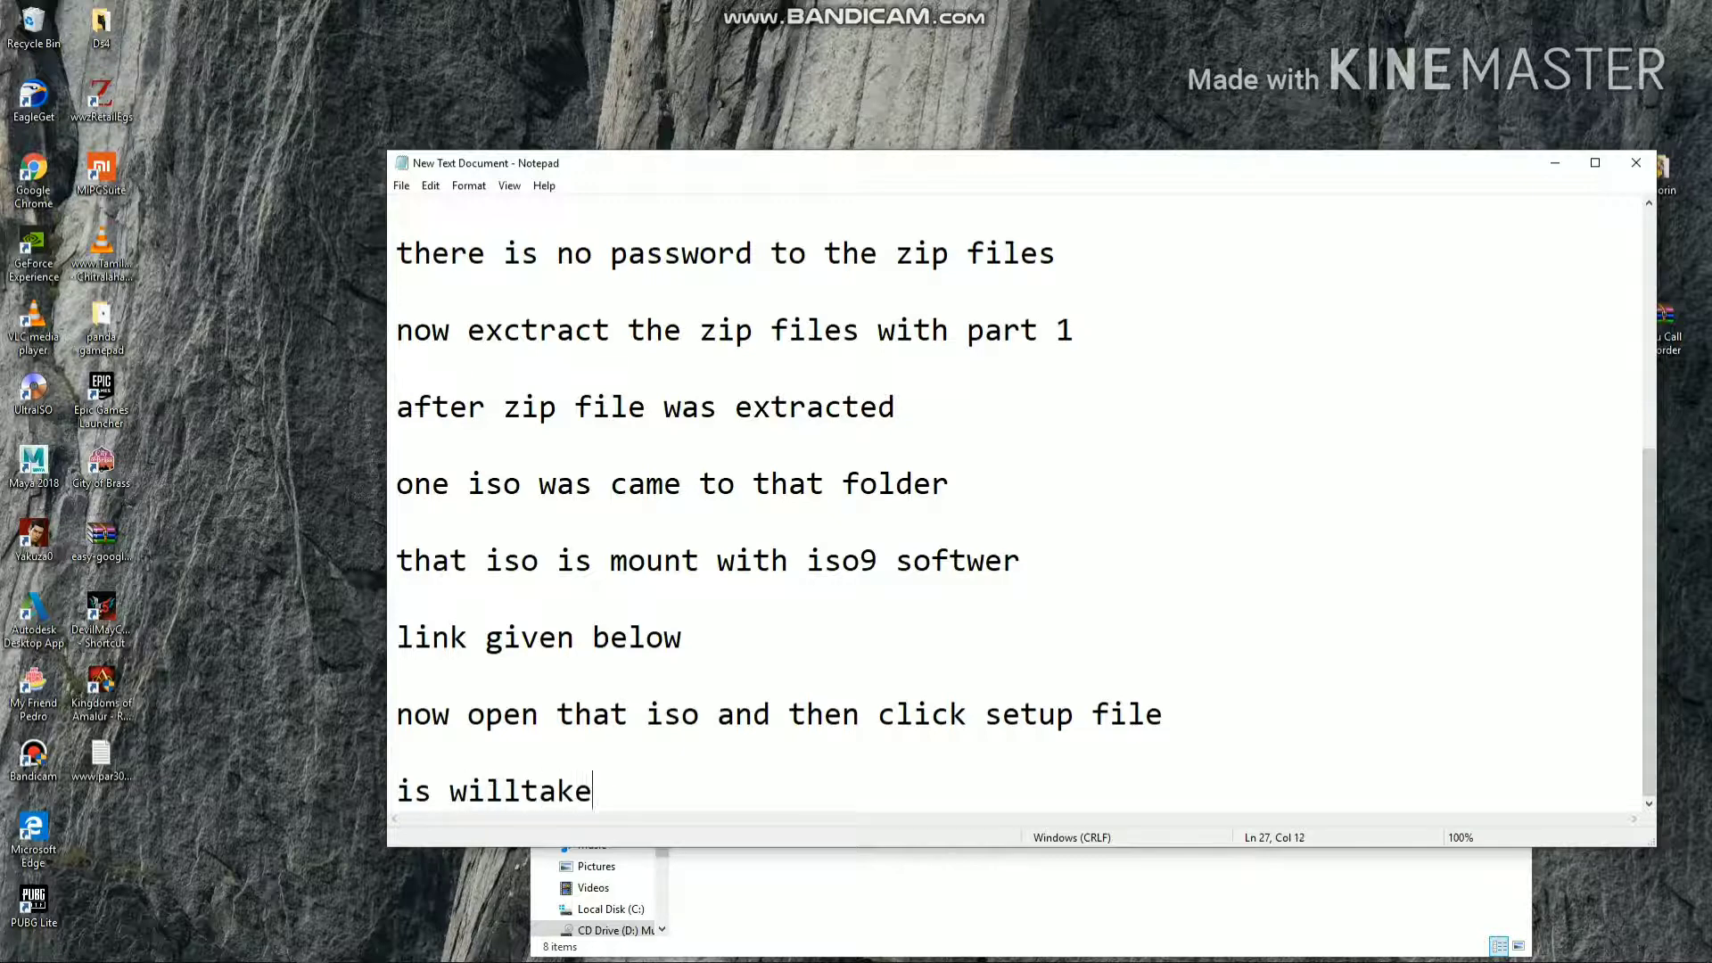
key(Left)
key(Left)
key(Left)
key(Left)
key(Left)
key(Right)
key(Right)
key(Right)
key(Right)
key(Right)
text(take 10 )
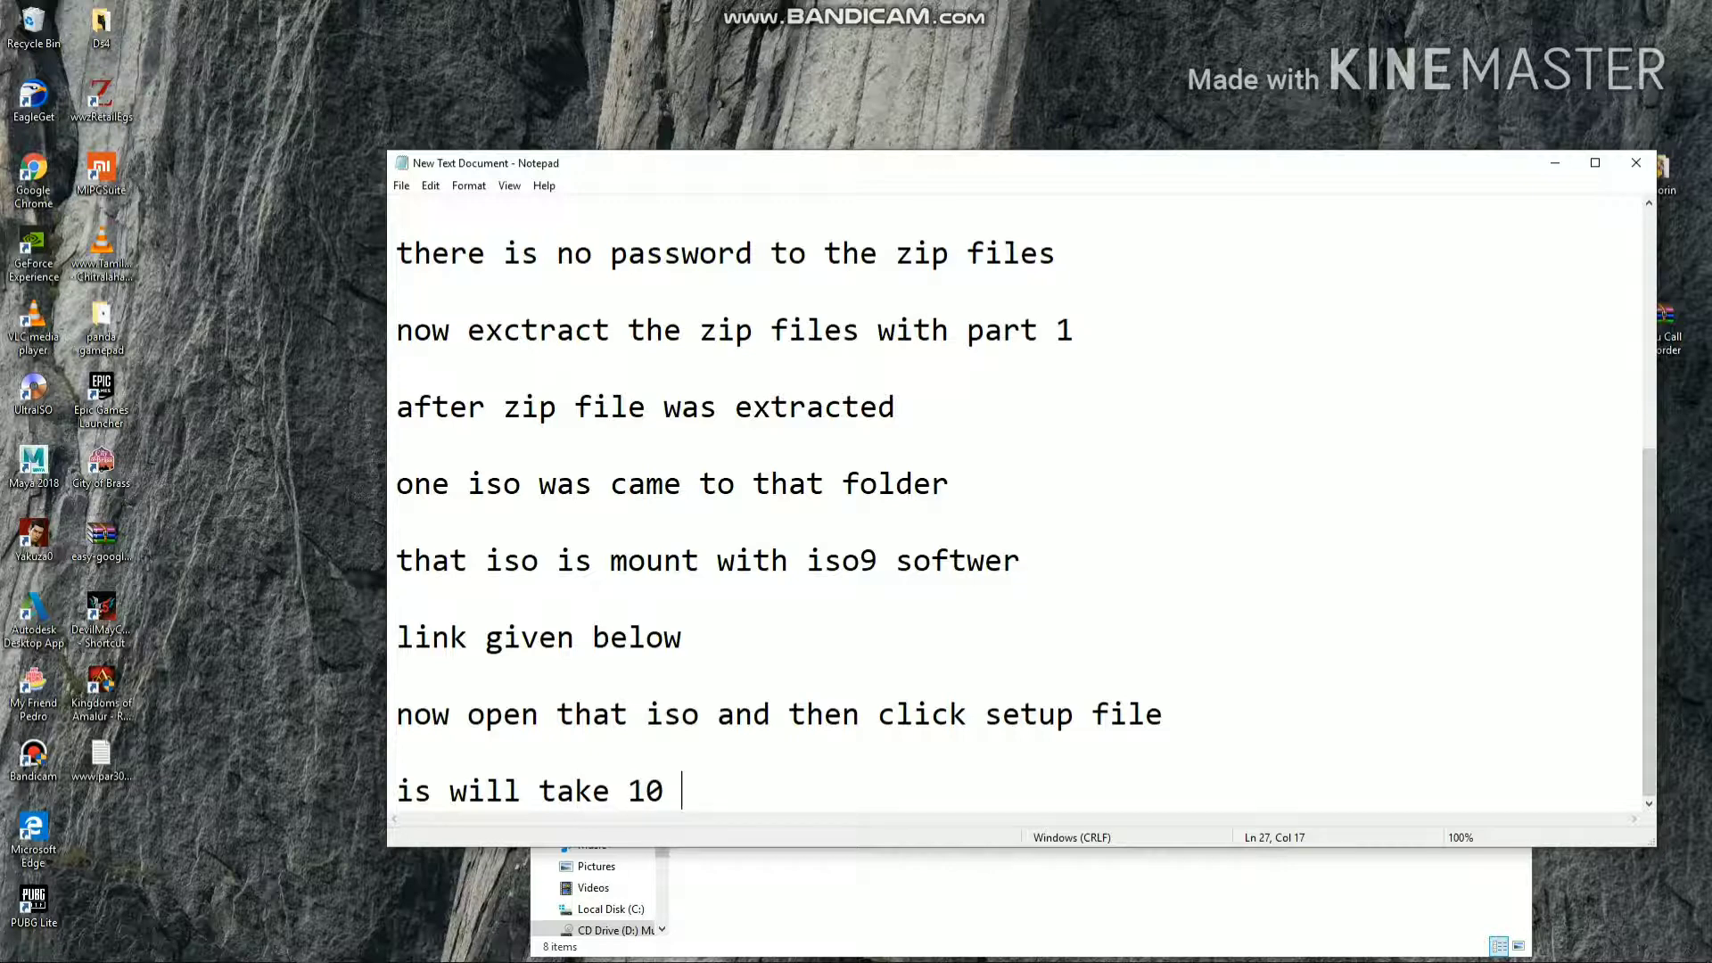
text(to 15 mins times)
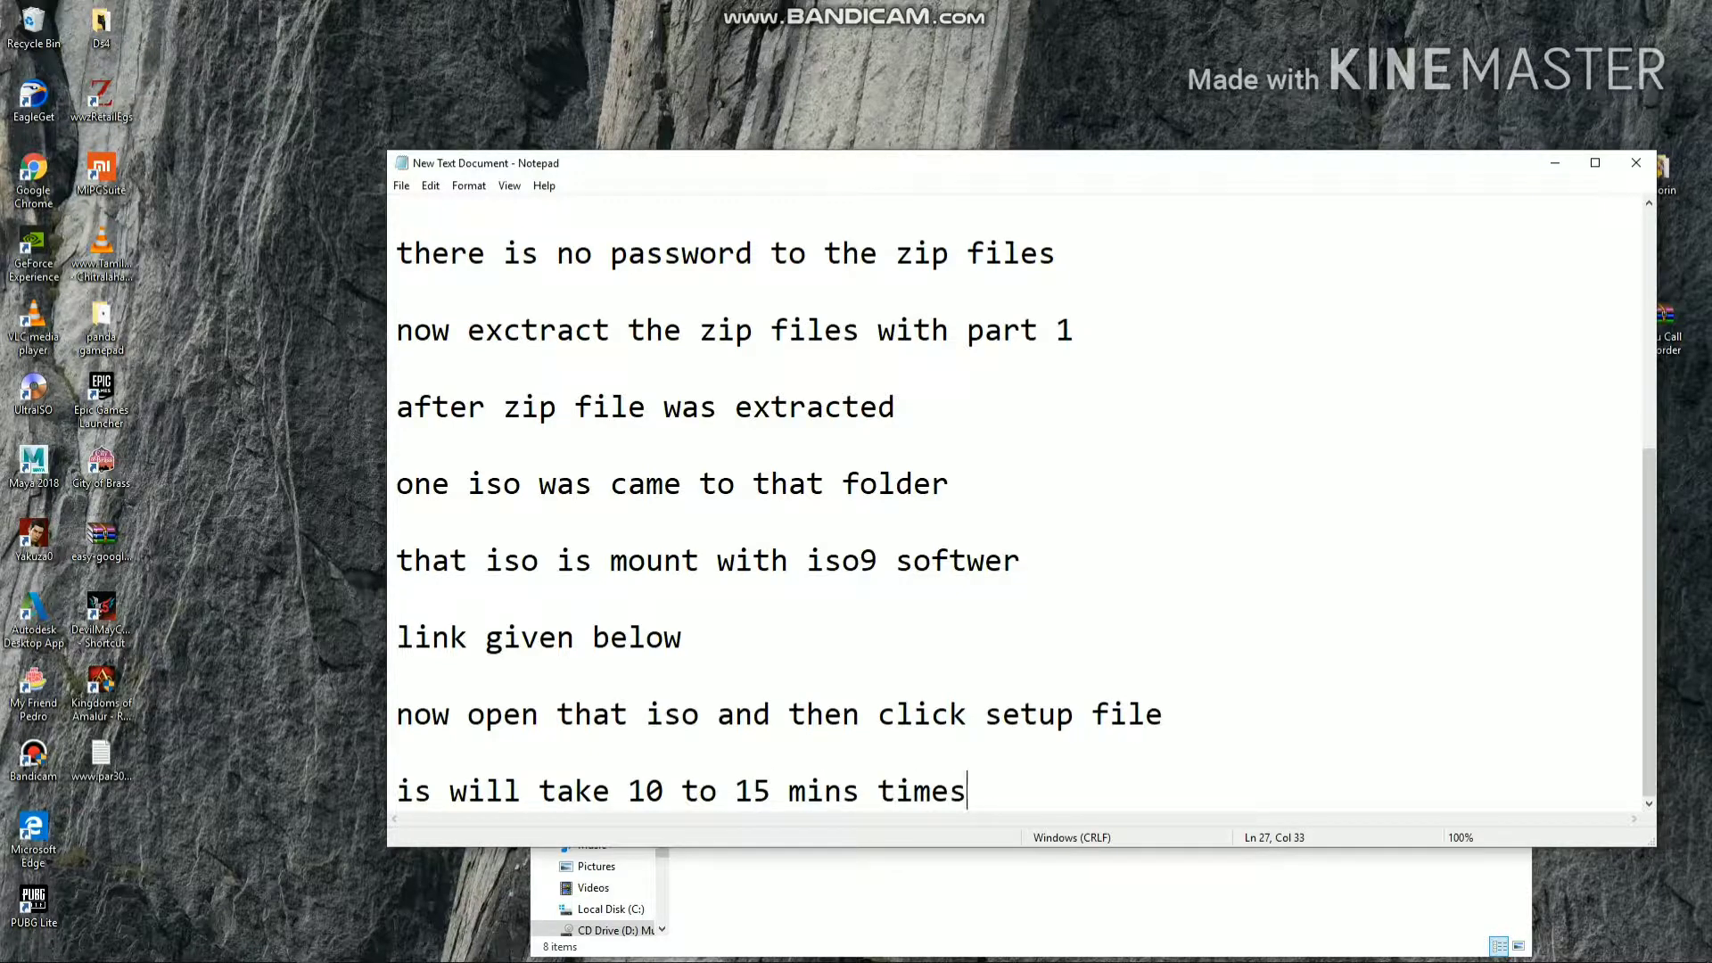
key(Return)
key(Return)
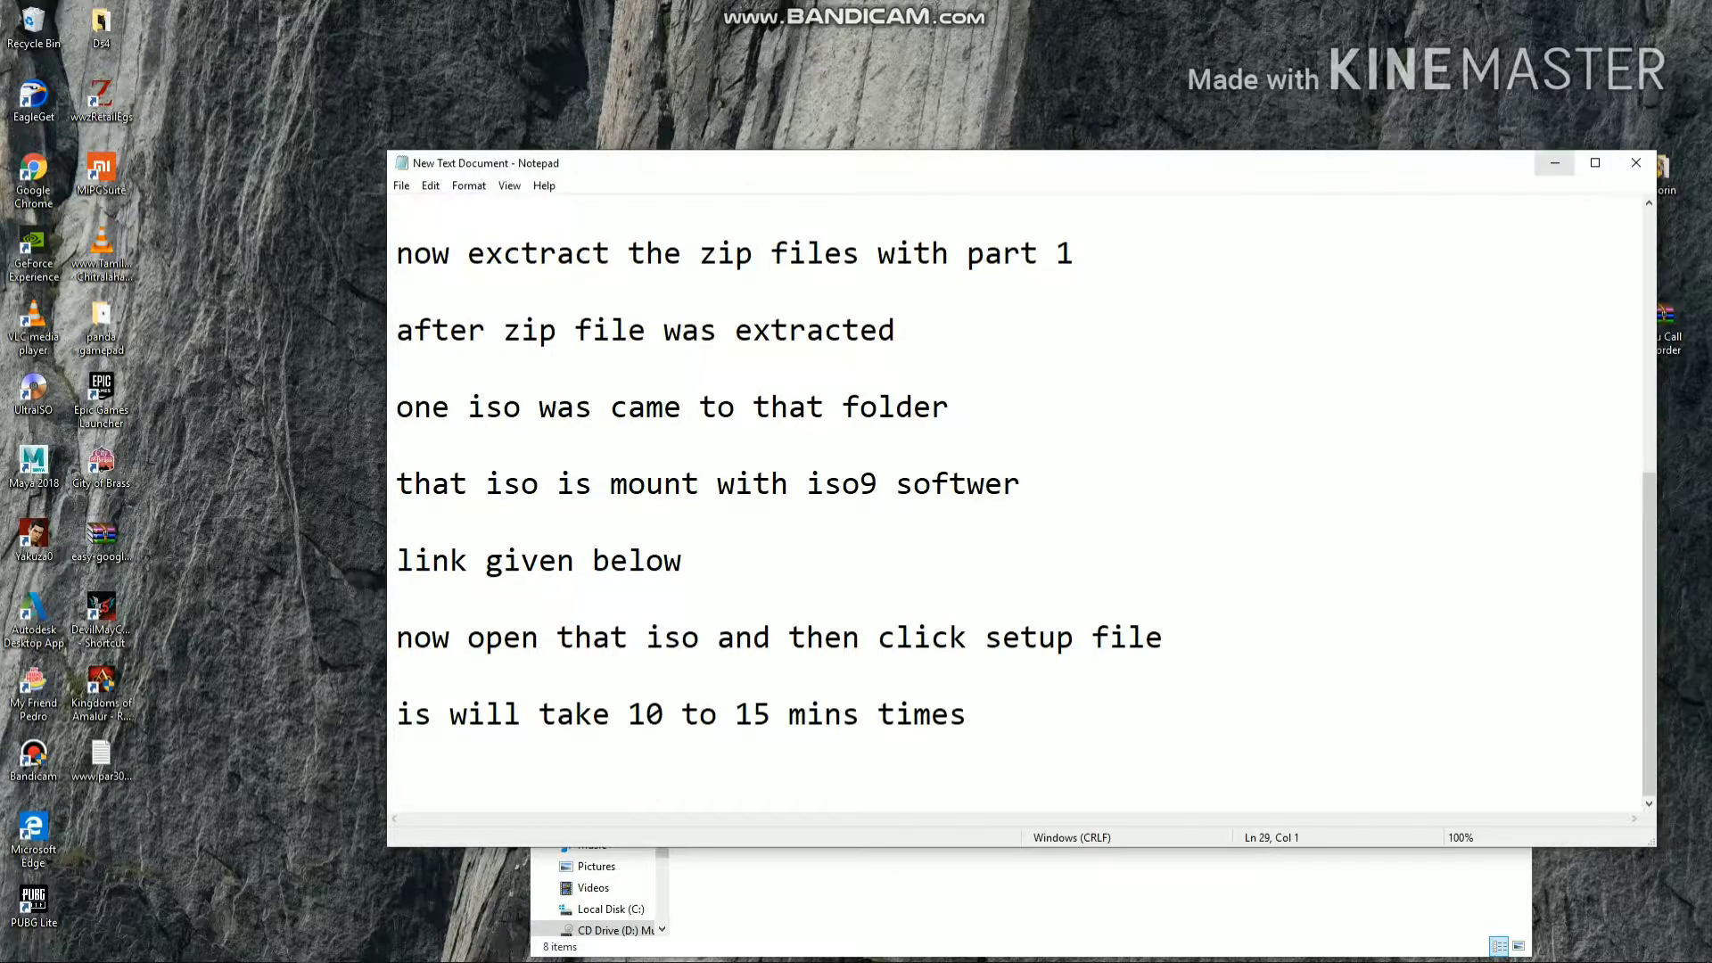
Step: Minimize the notes and launch the setup application from the Mutant.Year.Zero CD drive (D:)
click(1554, 163)
click(720, 614)
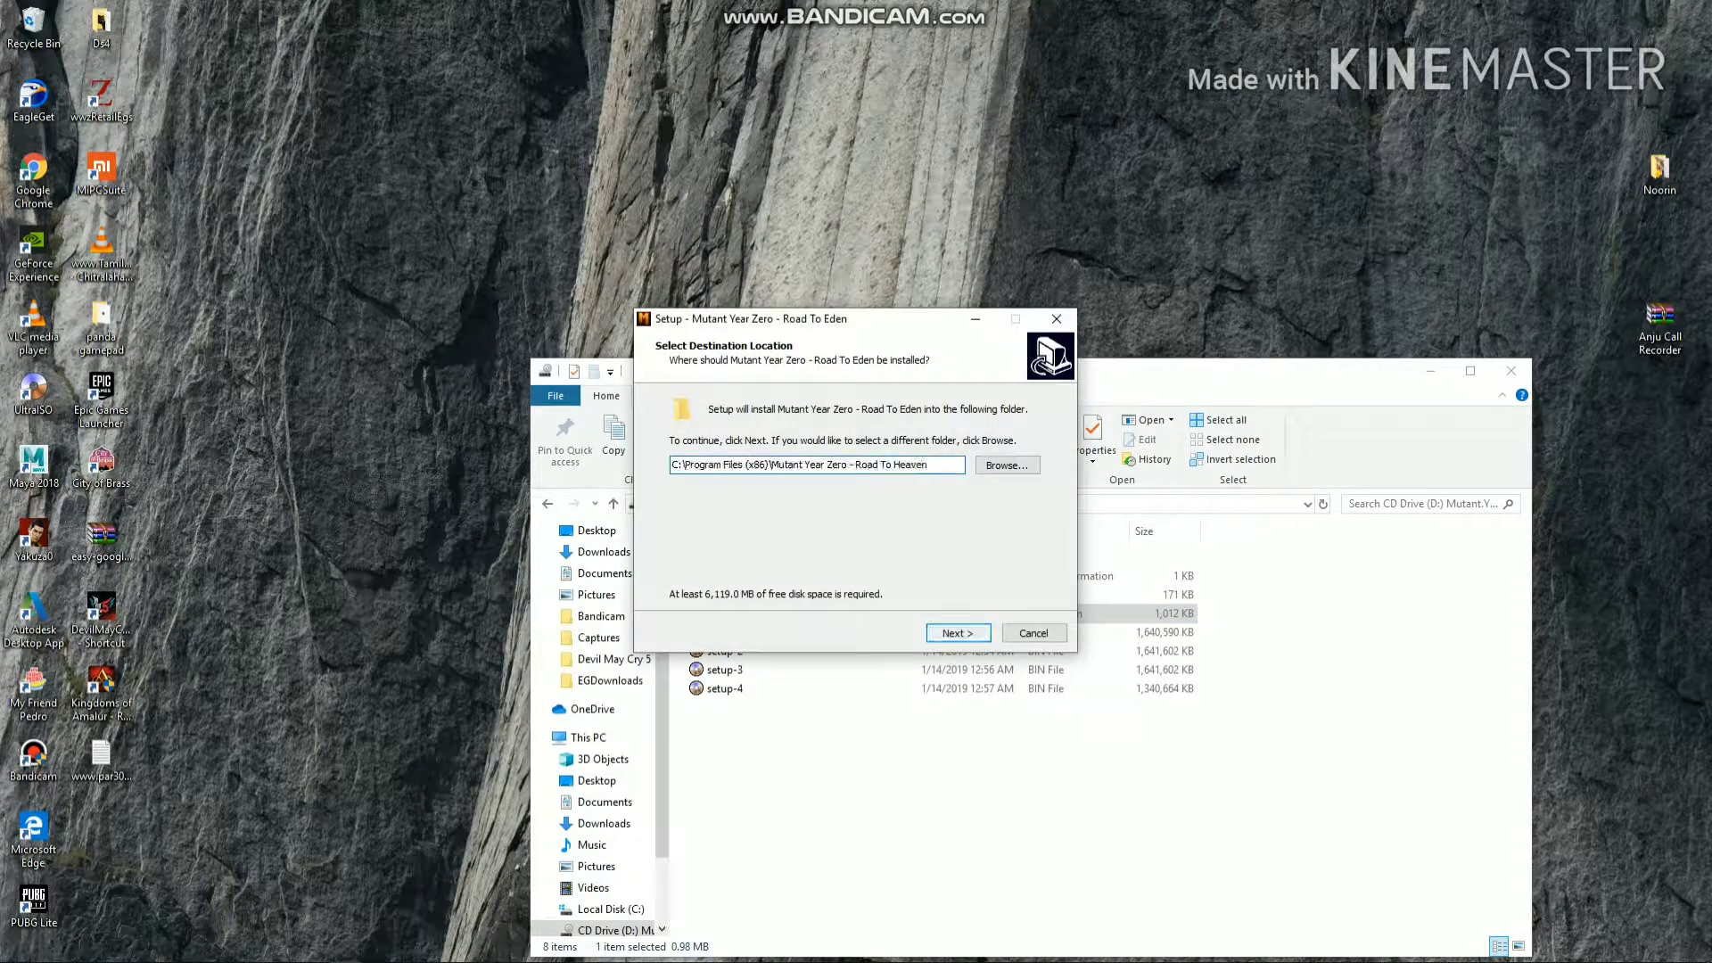
key(Return)
key(Return)
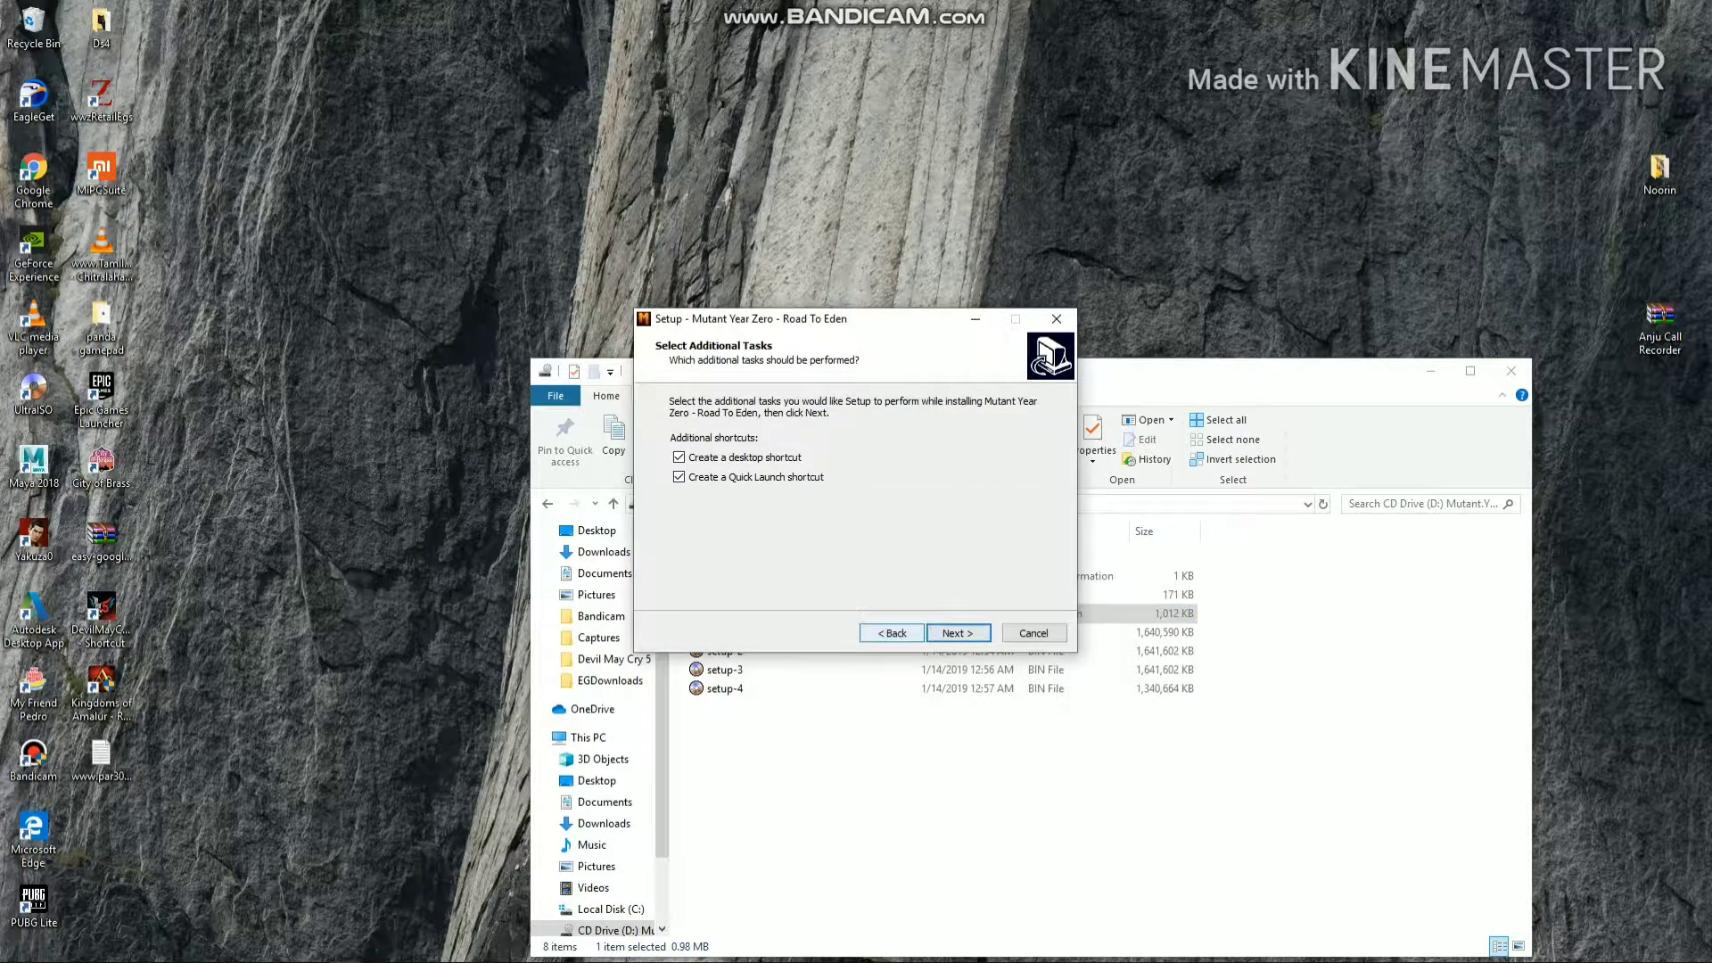
click(891, 632)
click(1006, 465)
key(alt+r)
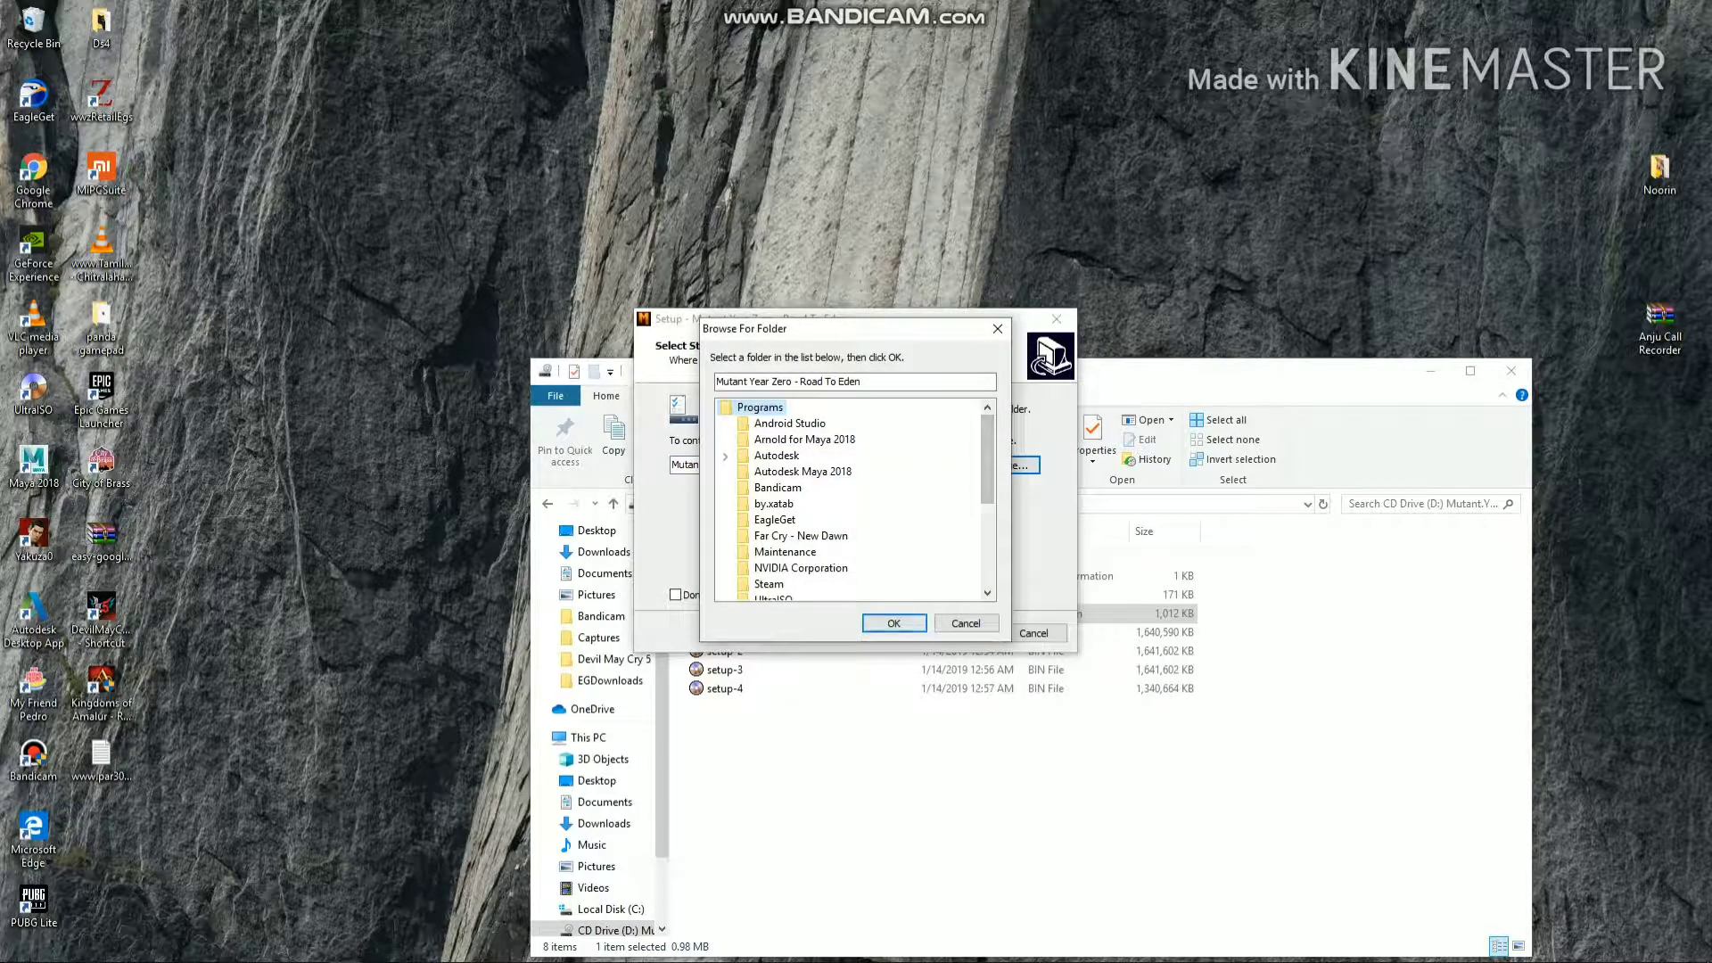
key(Escape)
key(alt+b)
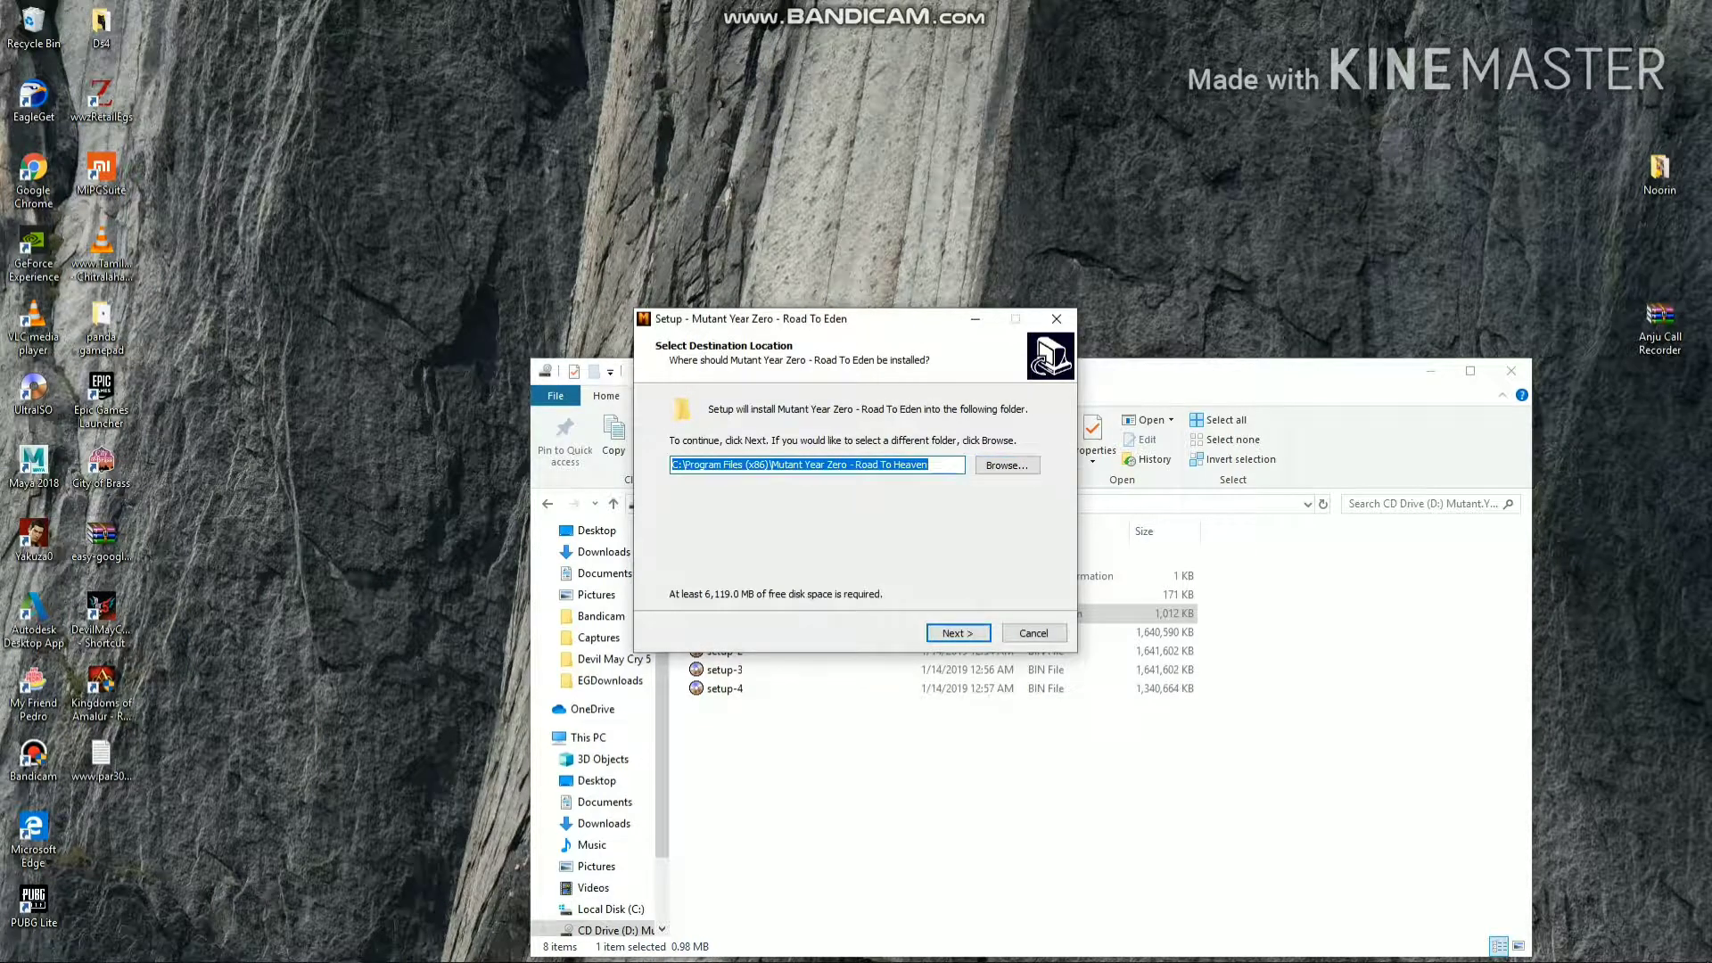
Step: Choose the Games folder on drive E: as the install location, giving E:\Games\Mutant Year Zero - Road To Heaven
key(alt+r)
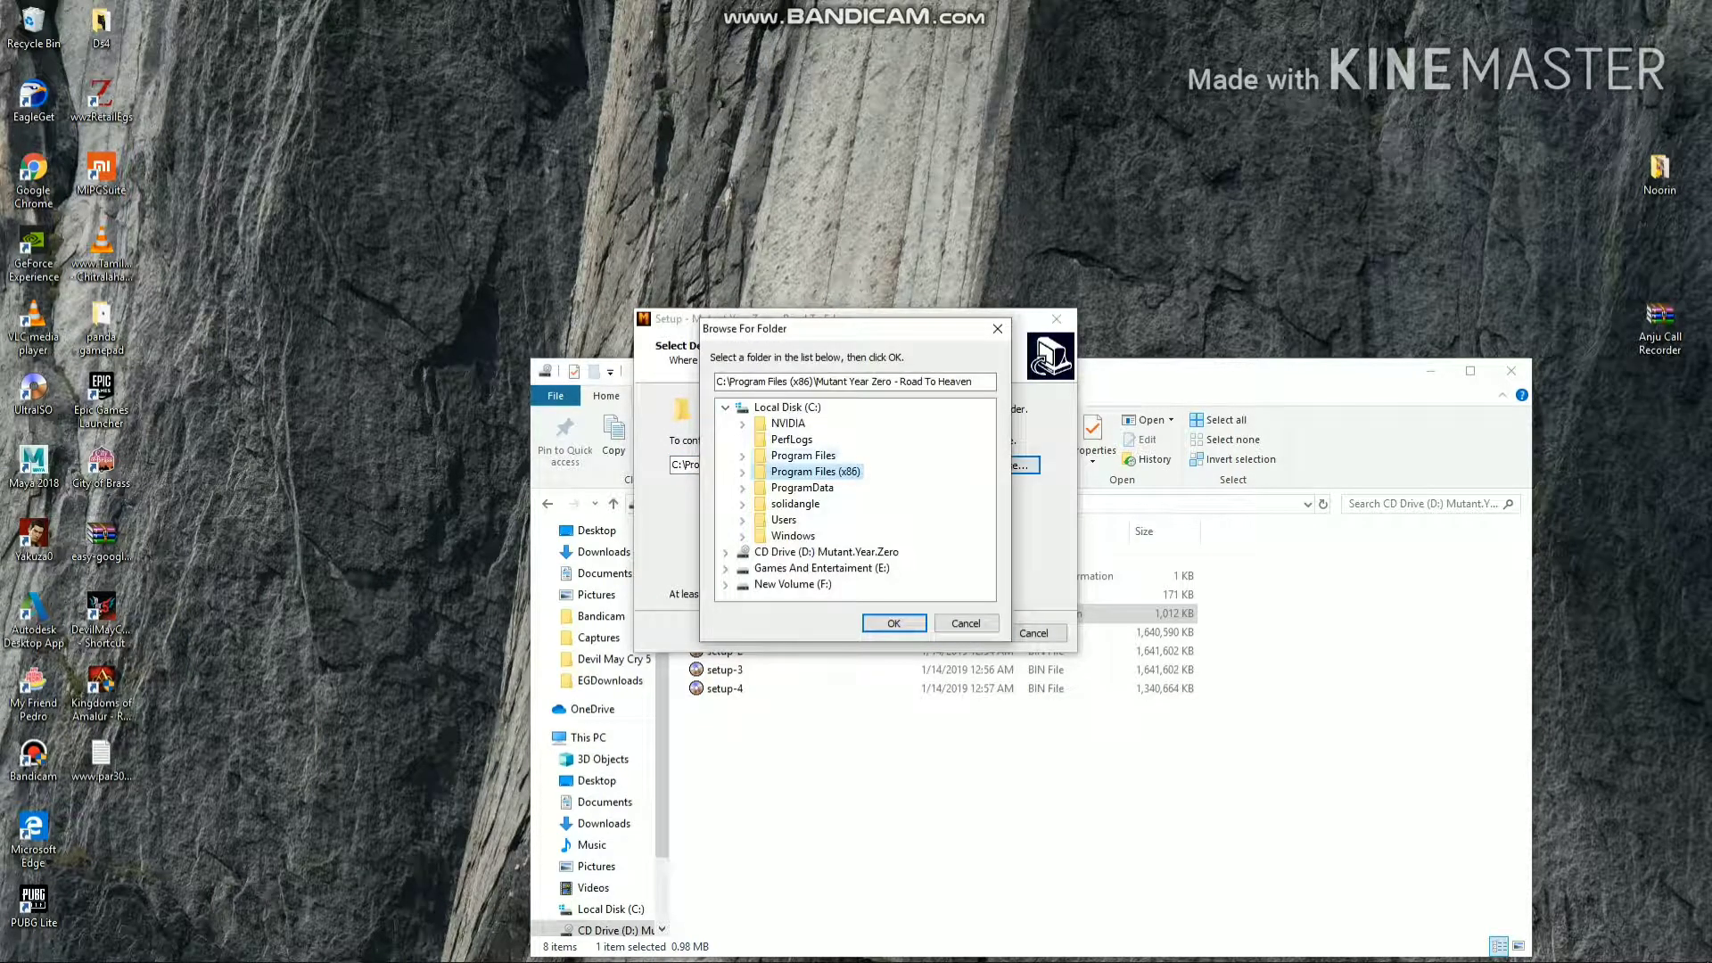
click(725, 407)
click(725, 407)
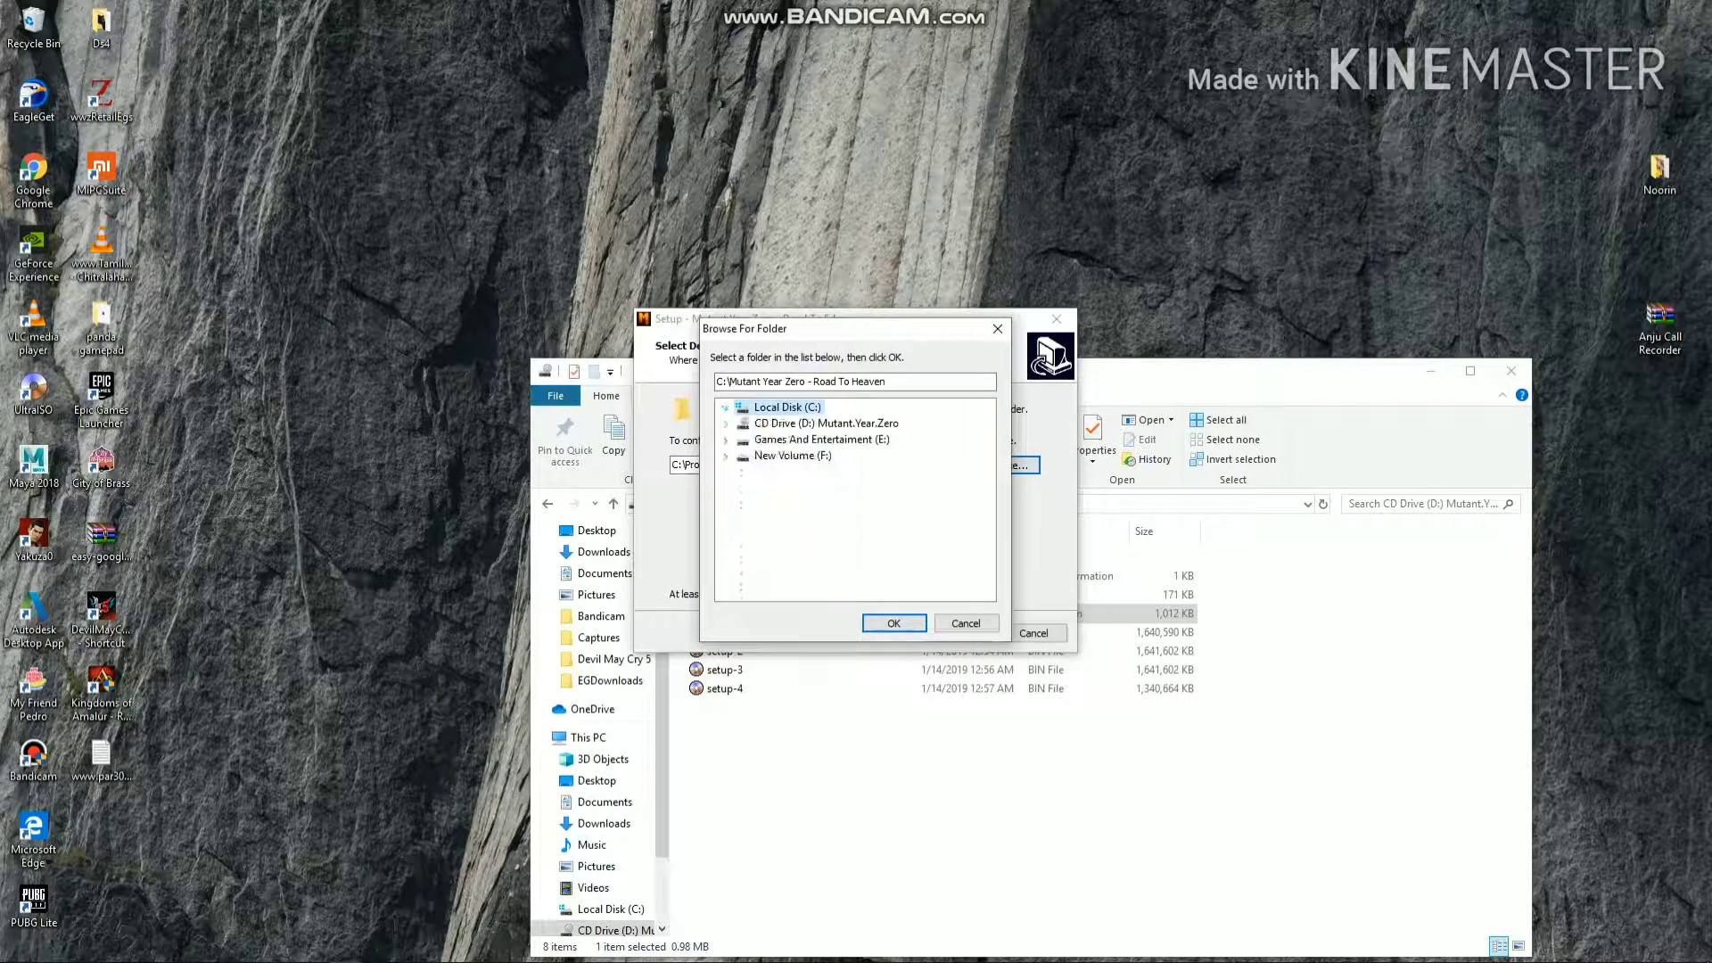
click(725, 439)
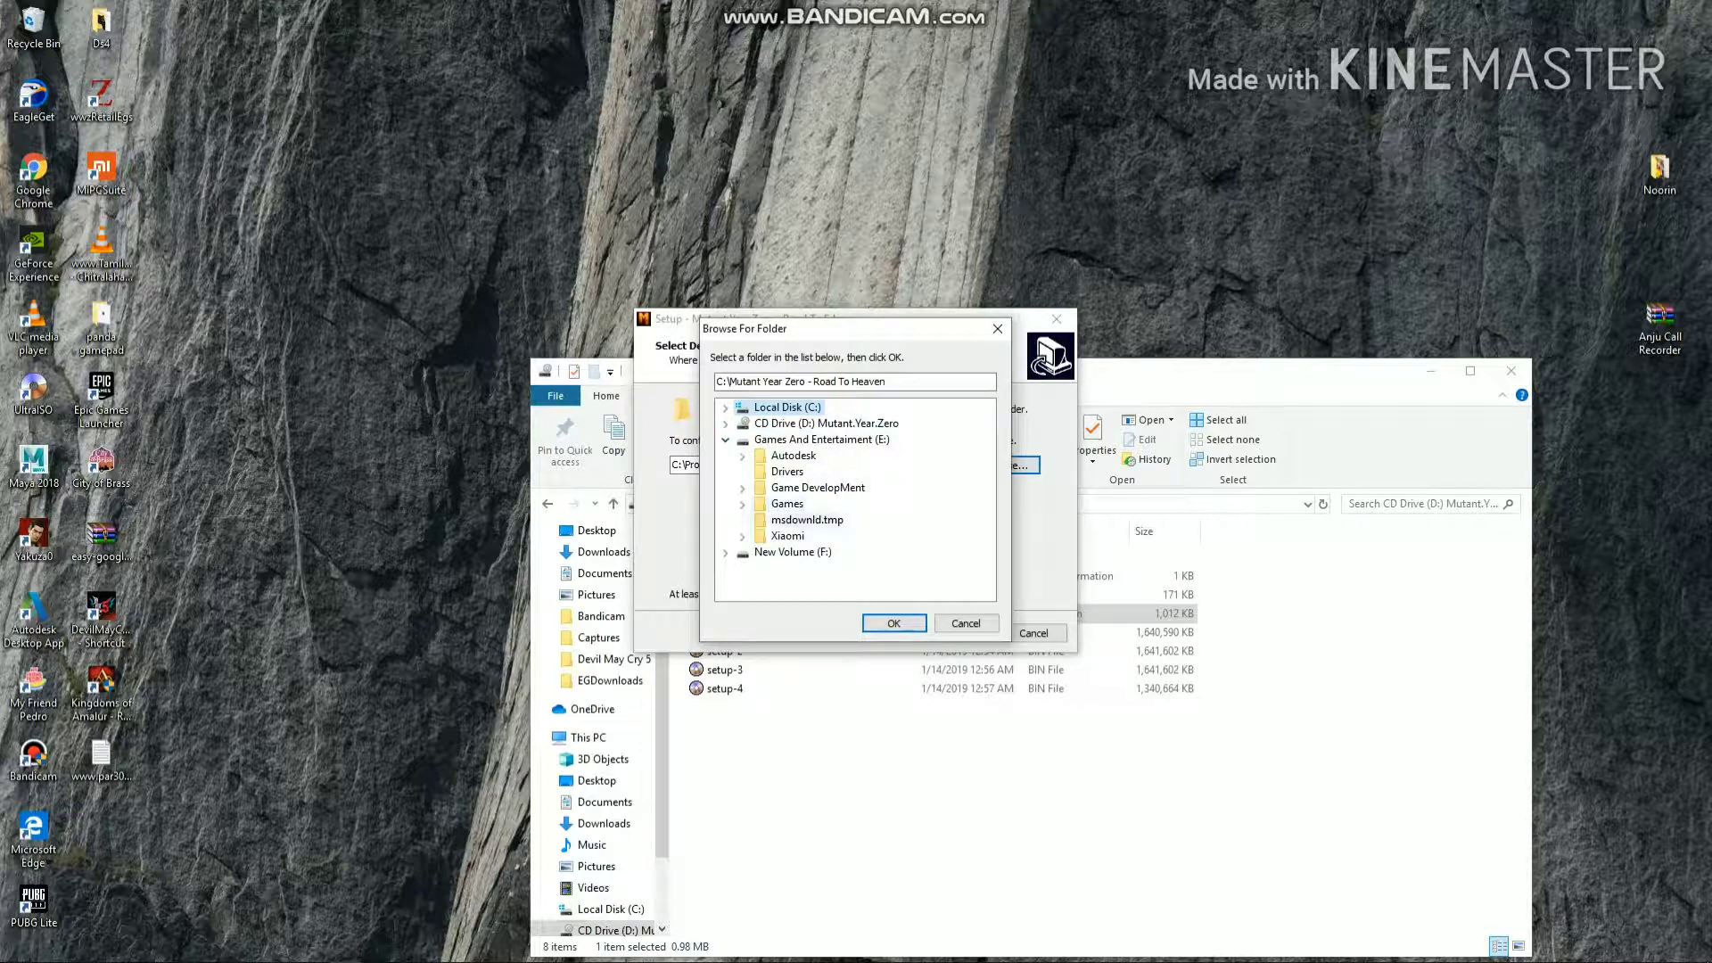
click(786, 504)
click(893, 623)
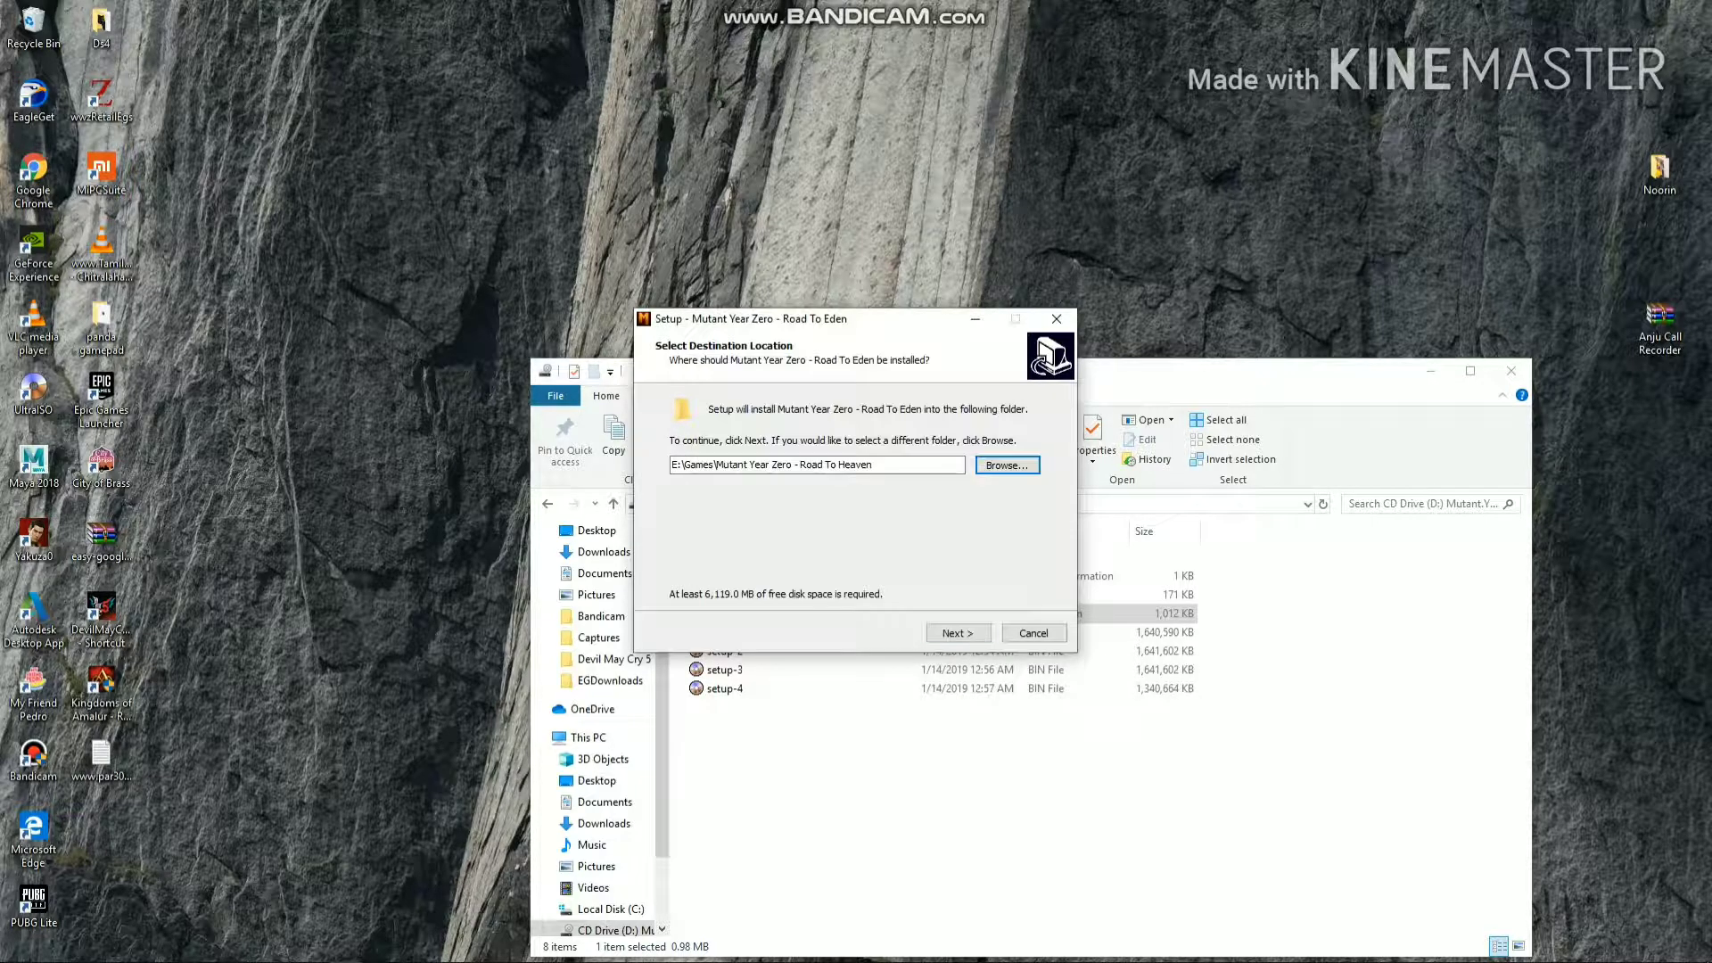
Step: Try to continue with the chosen destination, decline installing into the existing folder, and exit the setup
click(957, 633)
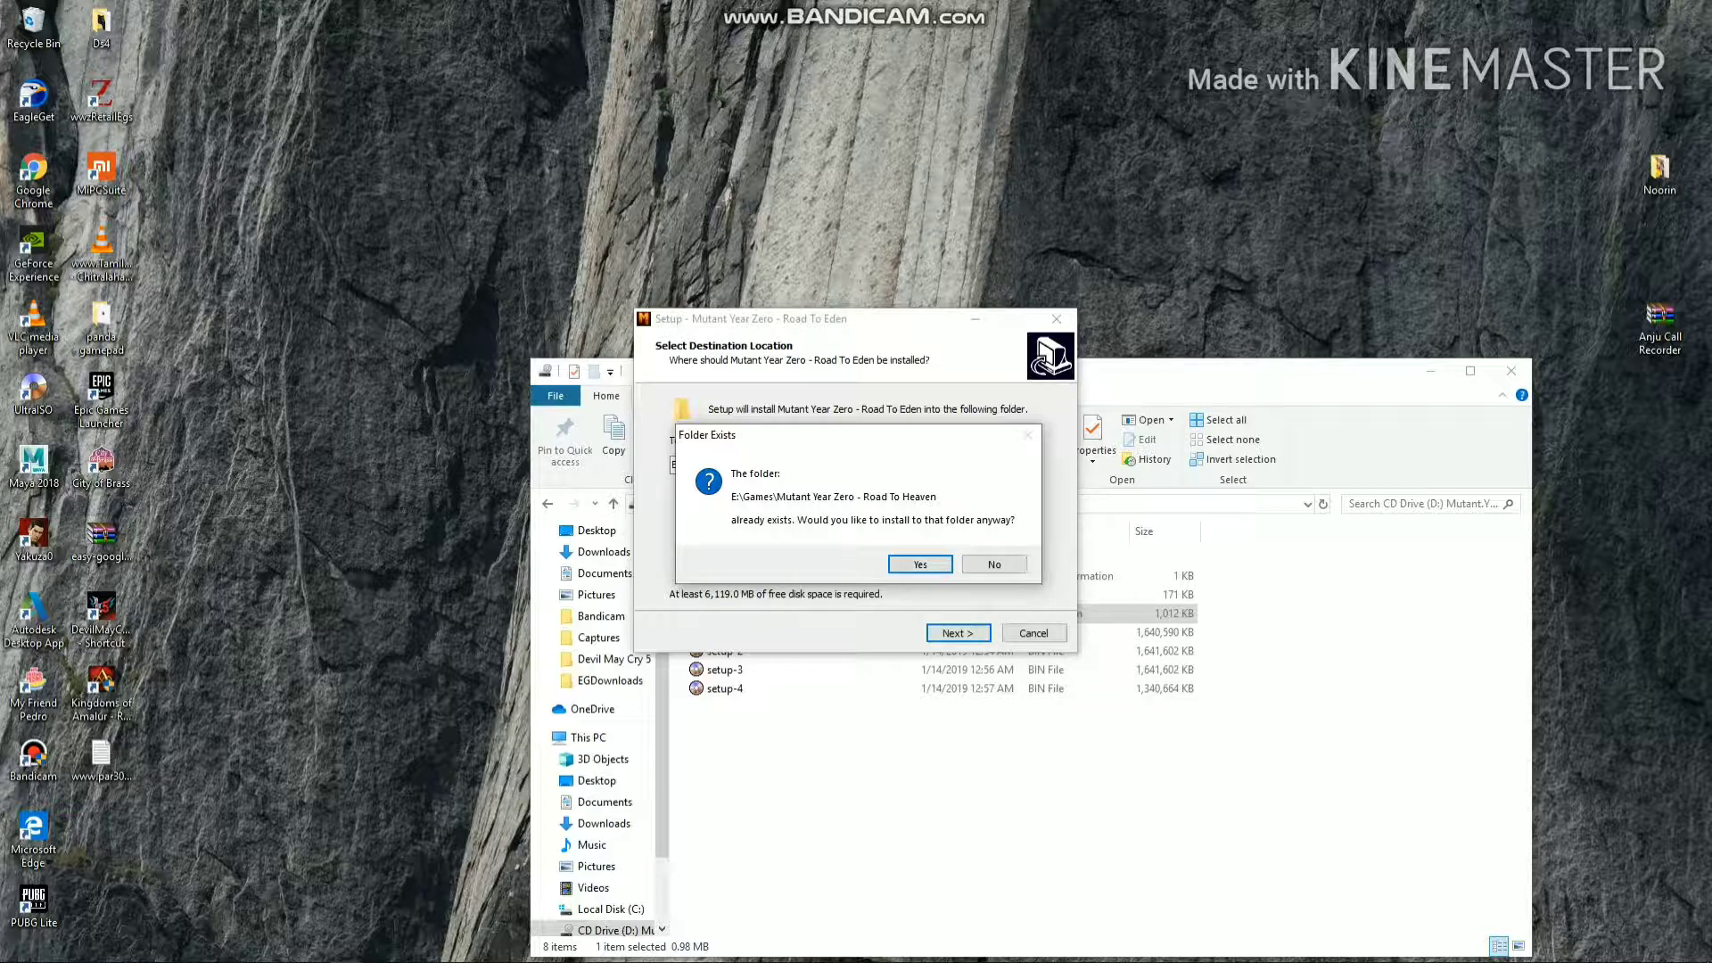
click(994, 564)
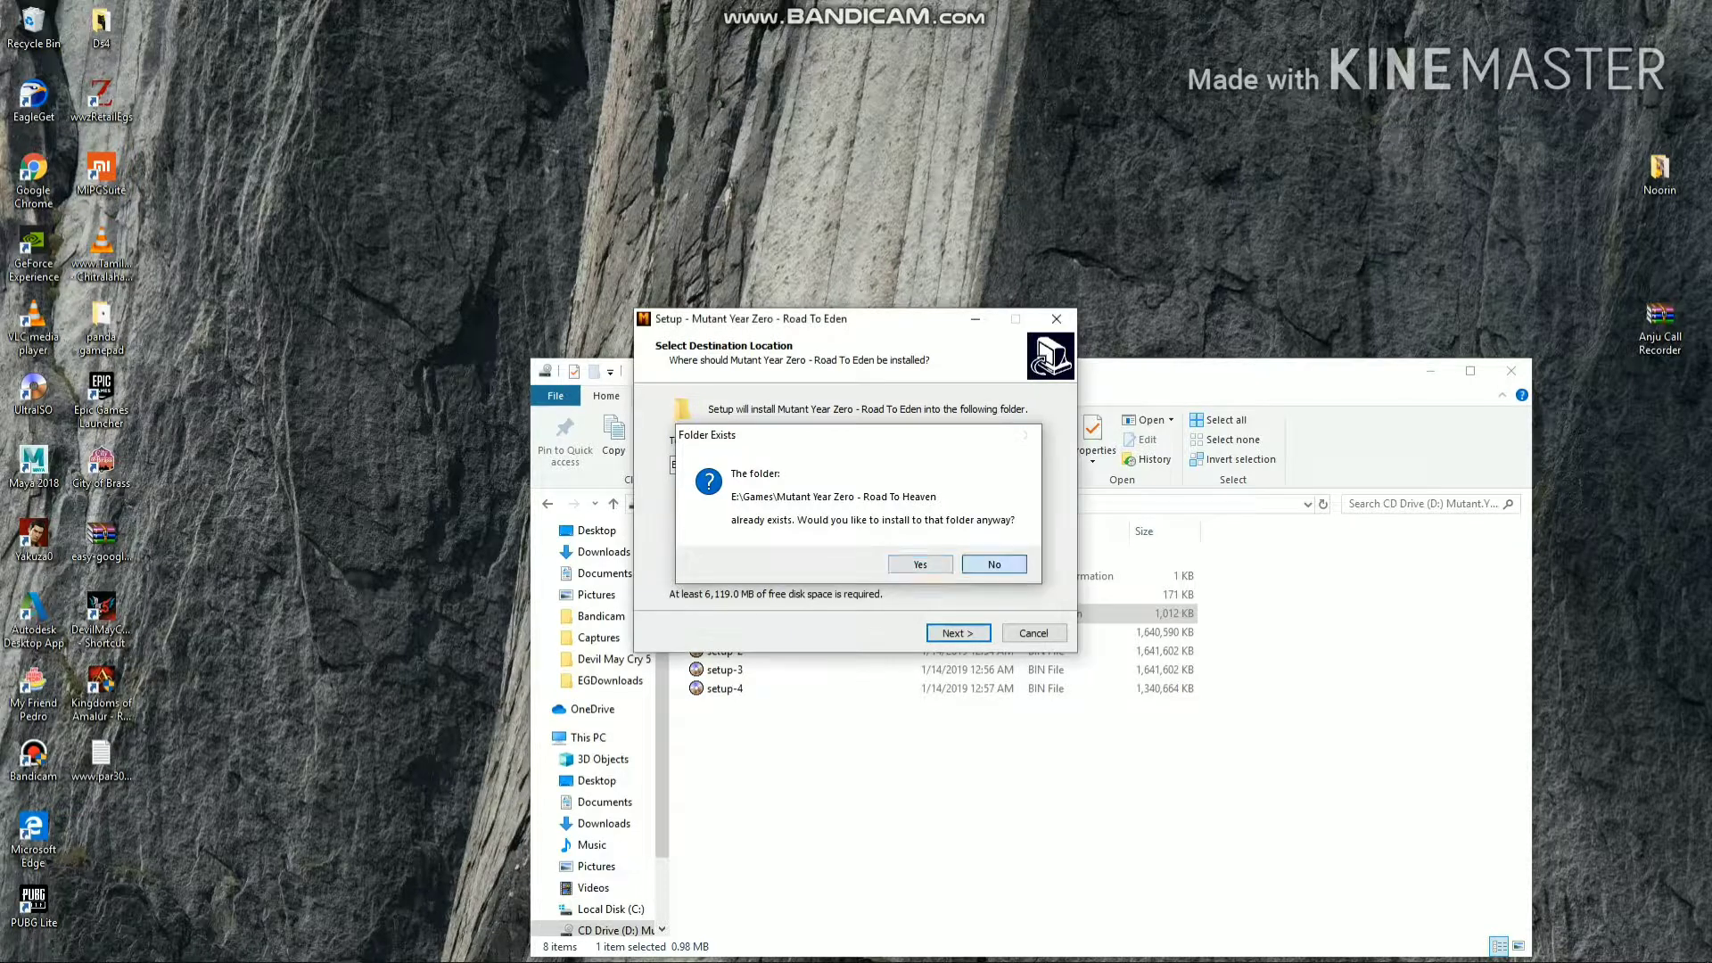
click(1032, 633)
click(914, 575)
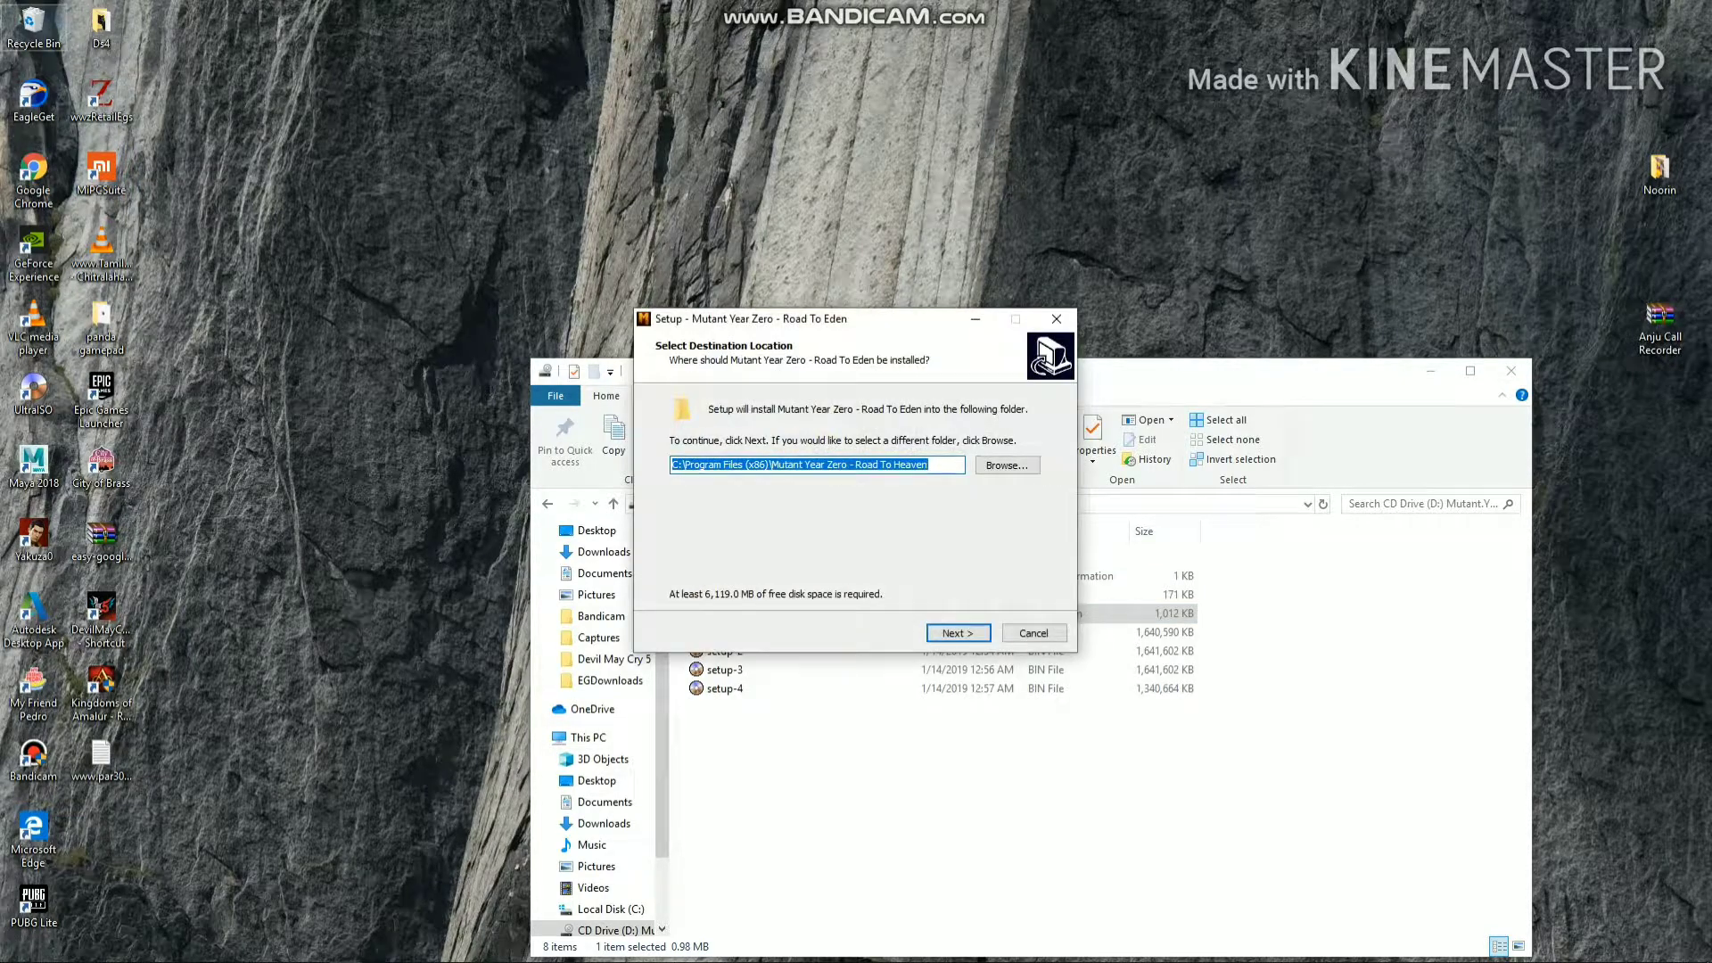
Step: Delete the Mutant Year Zero - Road To Heaven folder from the Games folder on drive E:
double_click(33, 27)
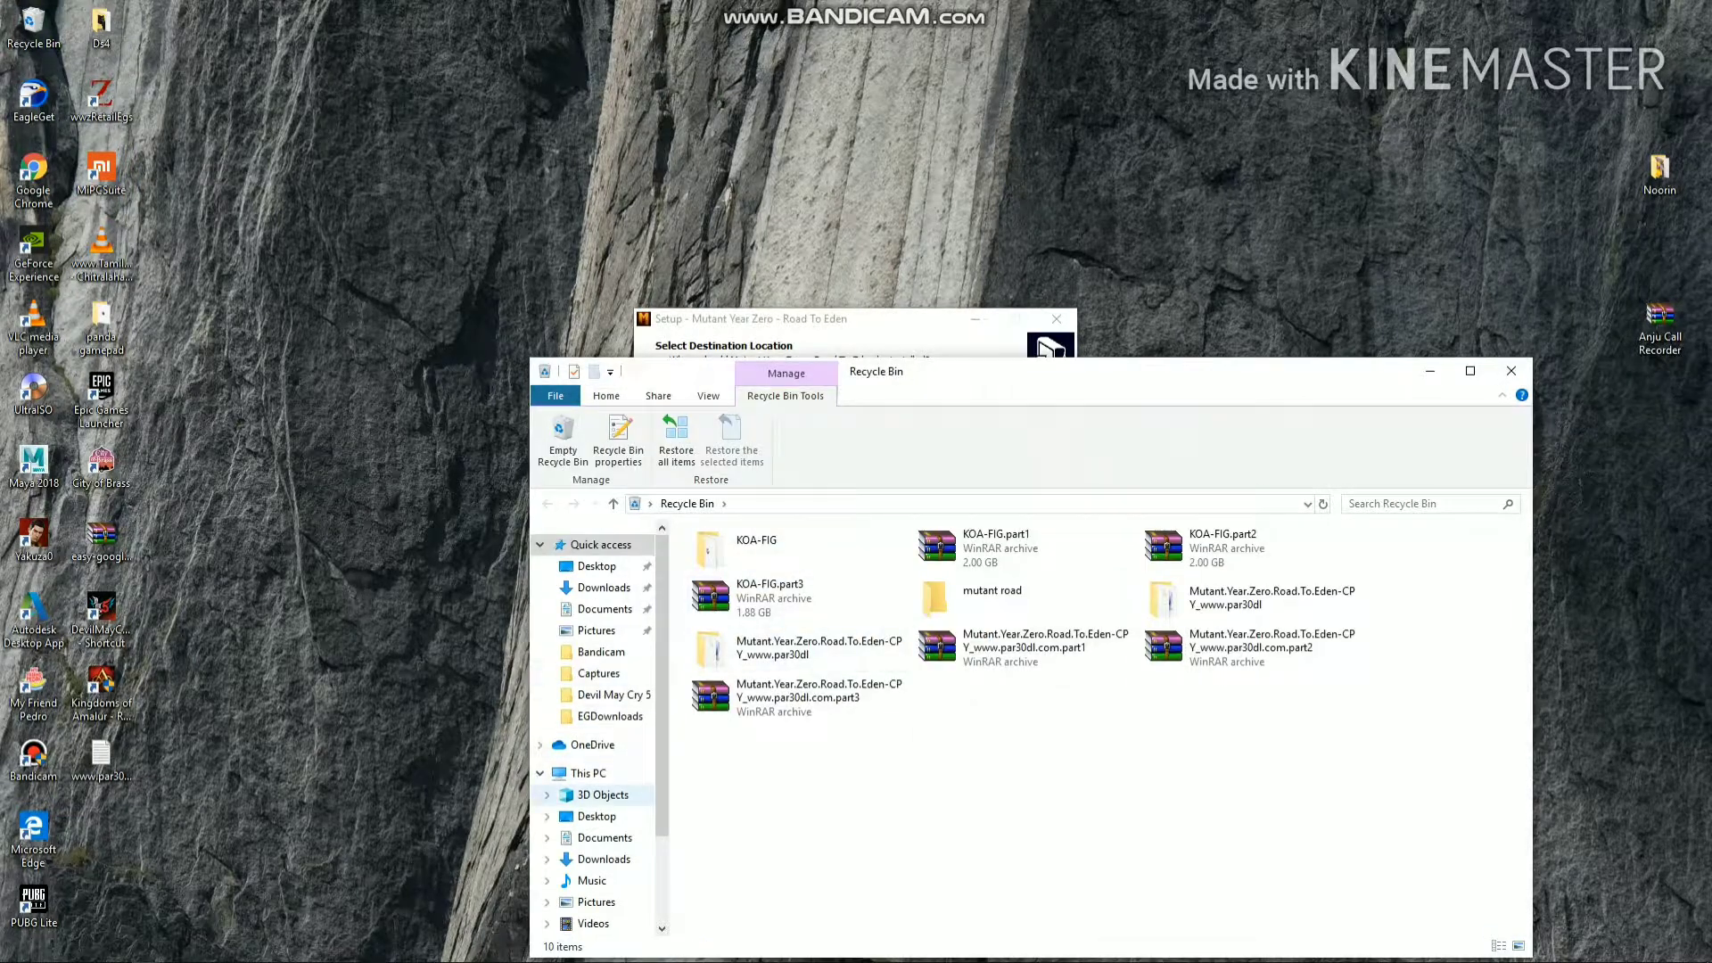
click(587, 774)
click(1249, 748)
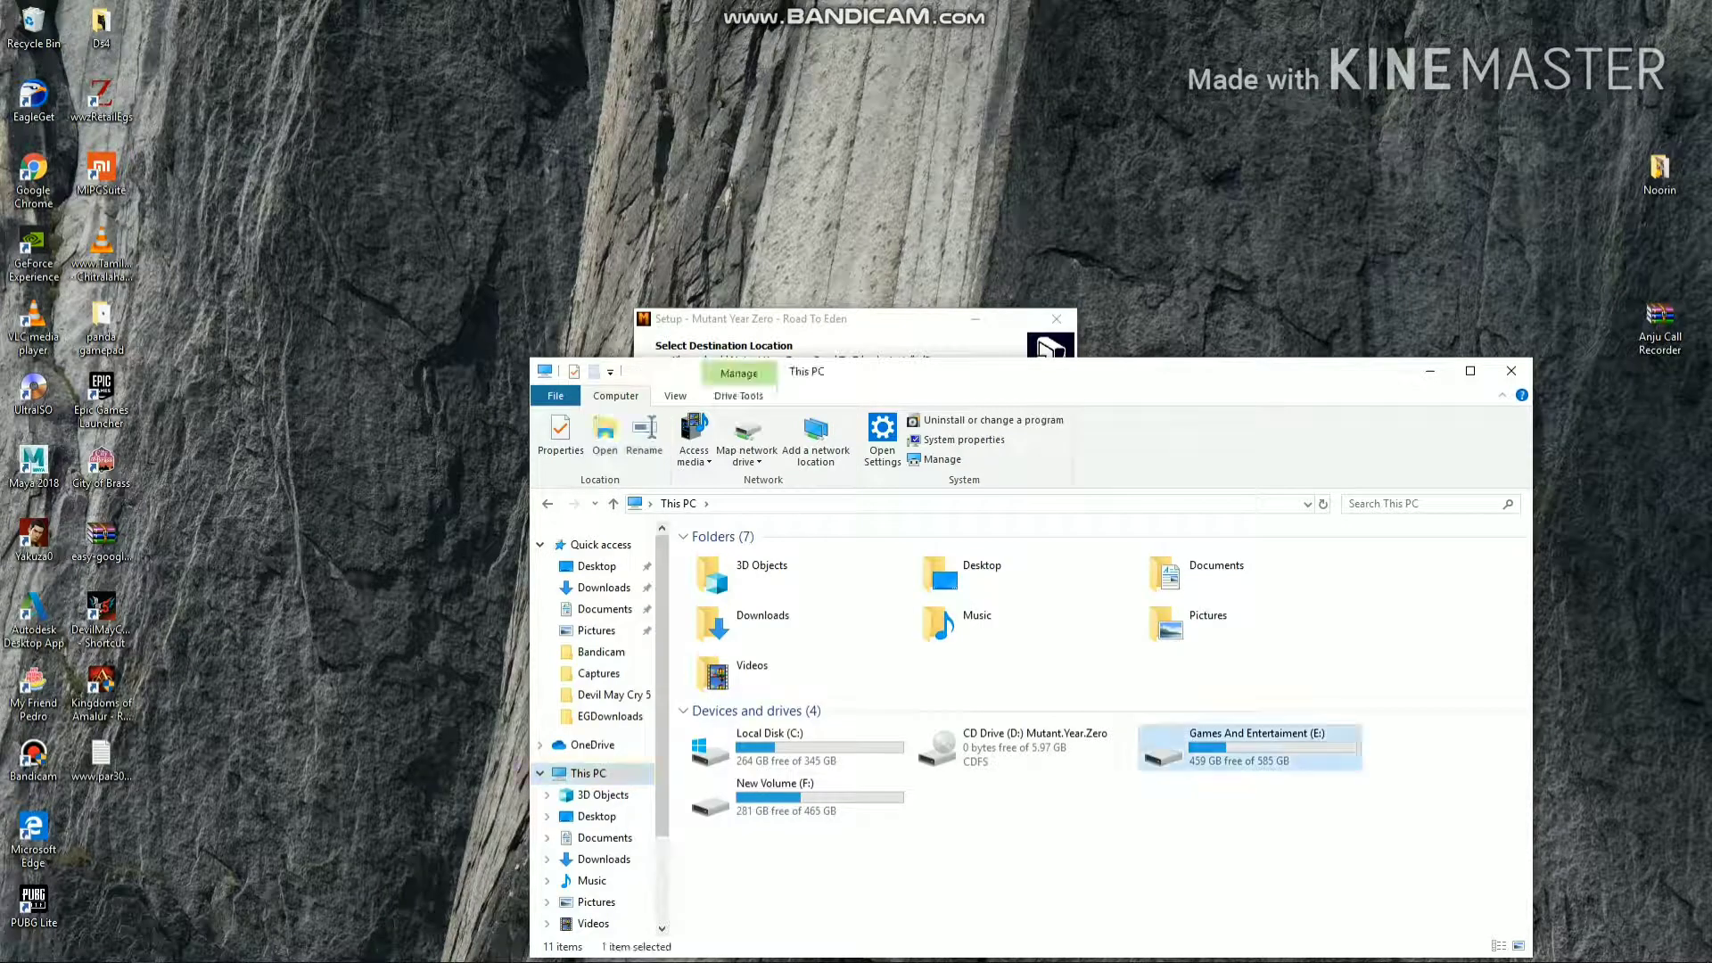
double_click(1249, 747)
double_click(731, 613)
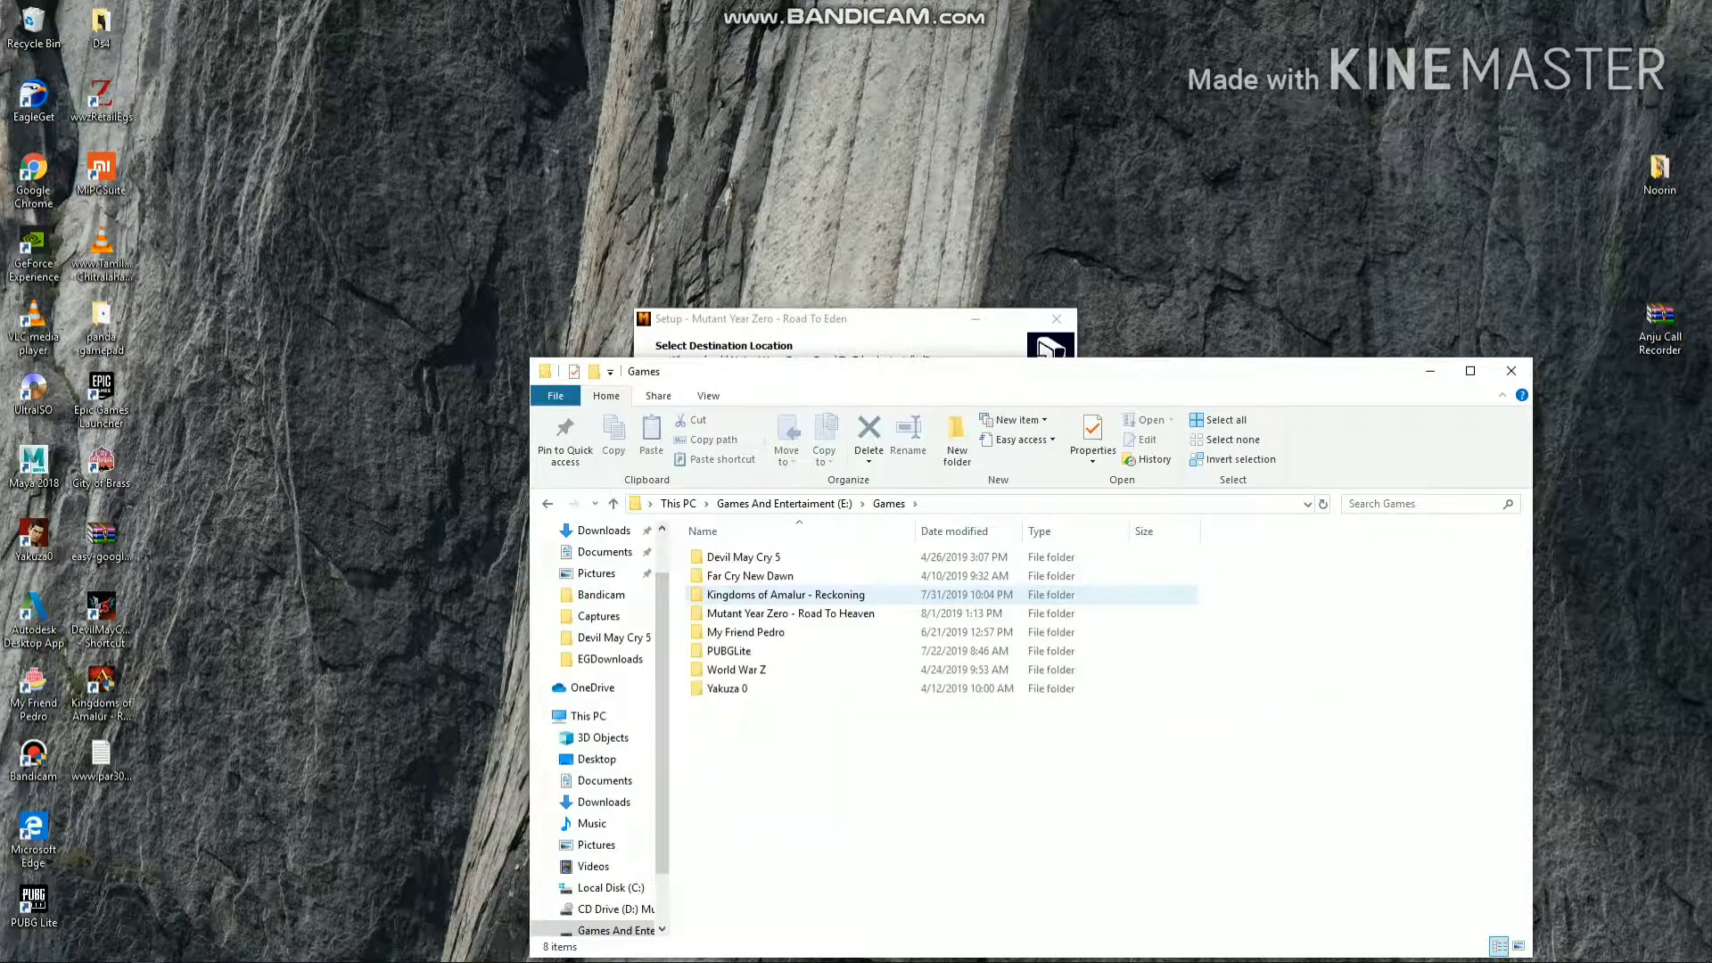
click(746, 632)
click(790, 612)
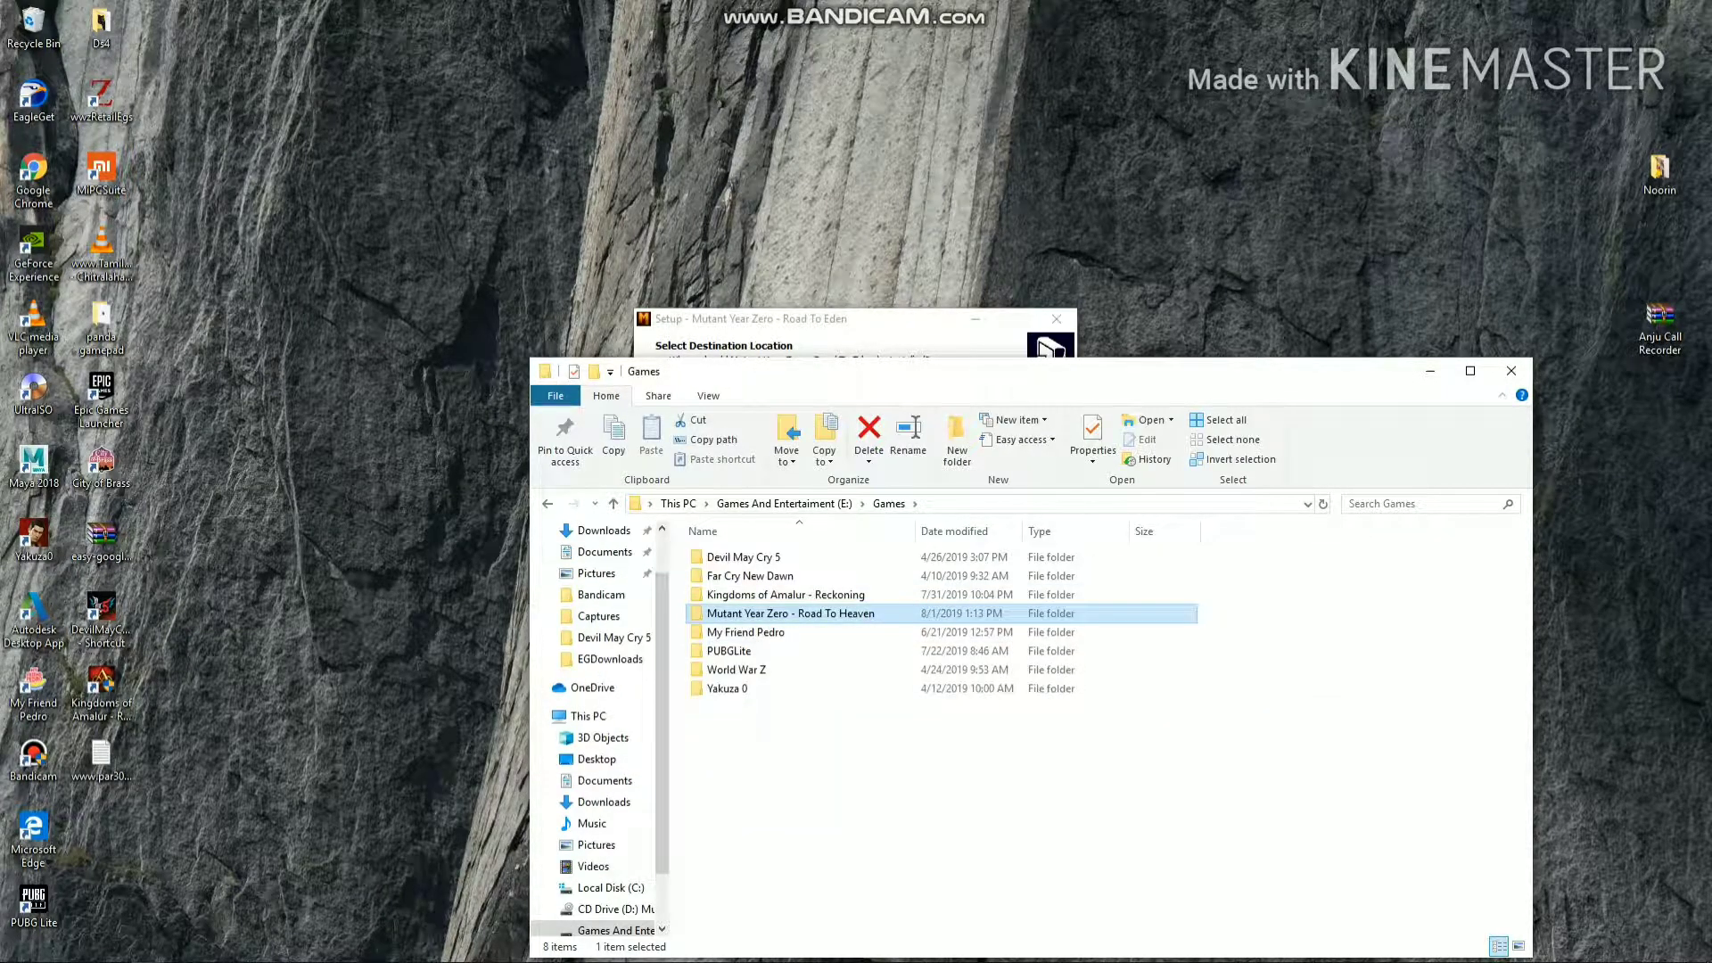
key(Delete)
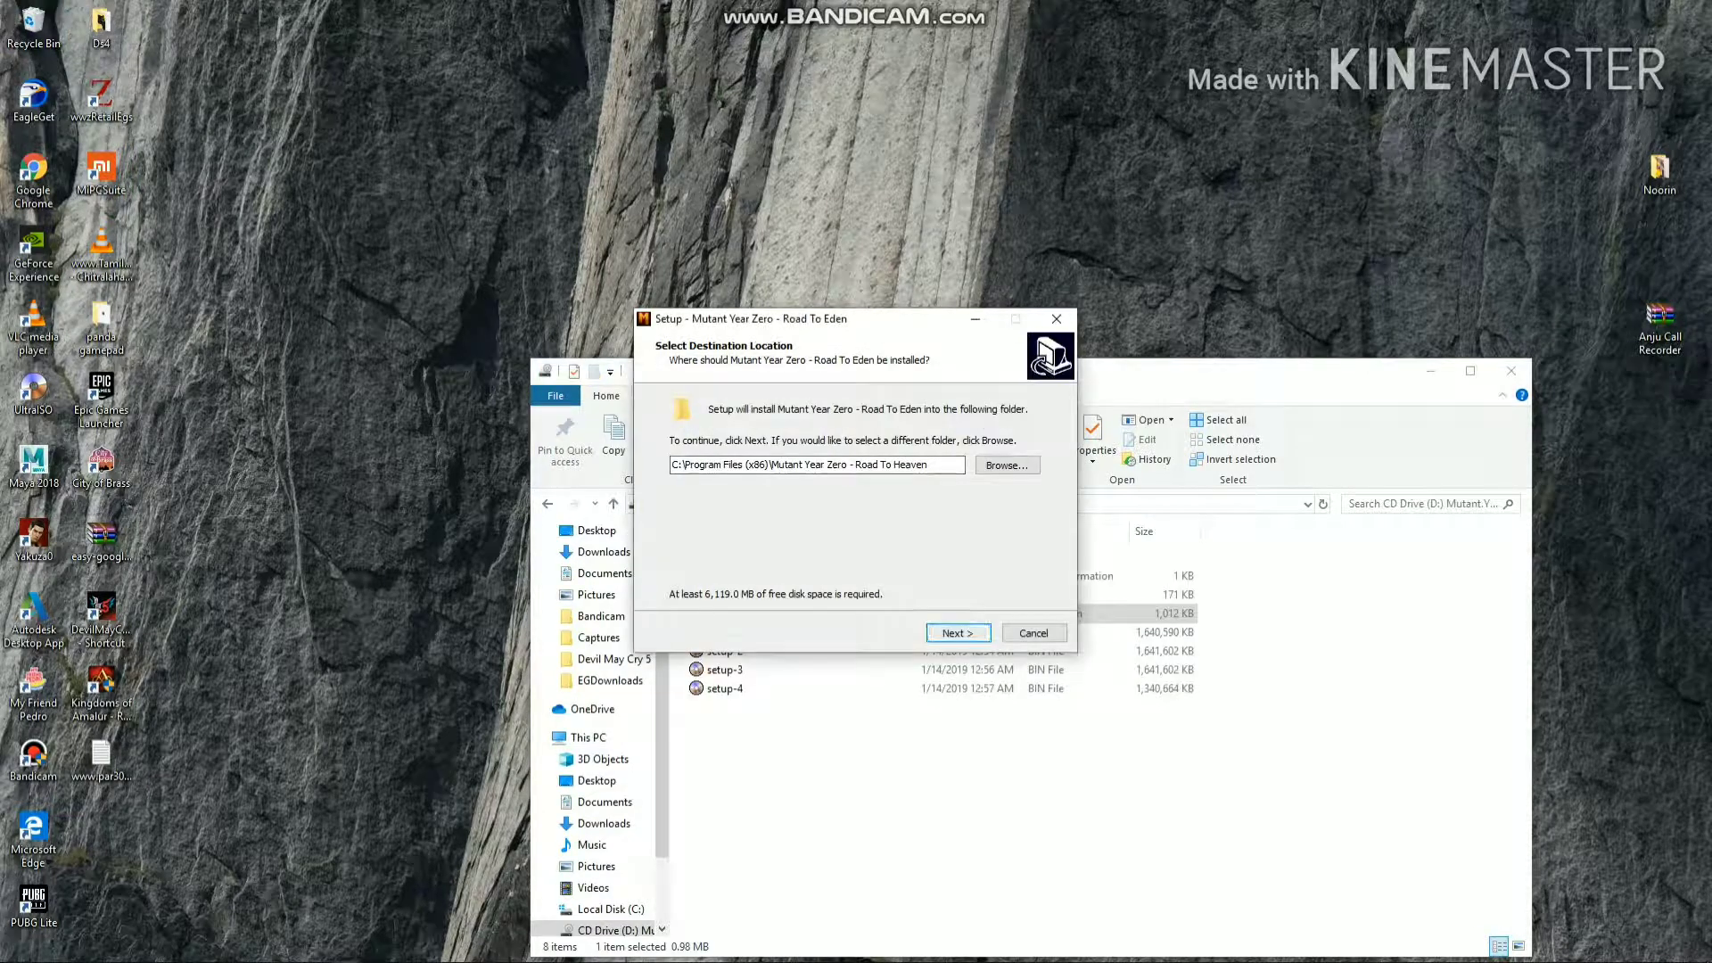
Step: Set the setup's destination folder to E:\Games\Mutant Year Zero - Road To Heaven
key(Return)
click(890, 633)
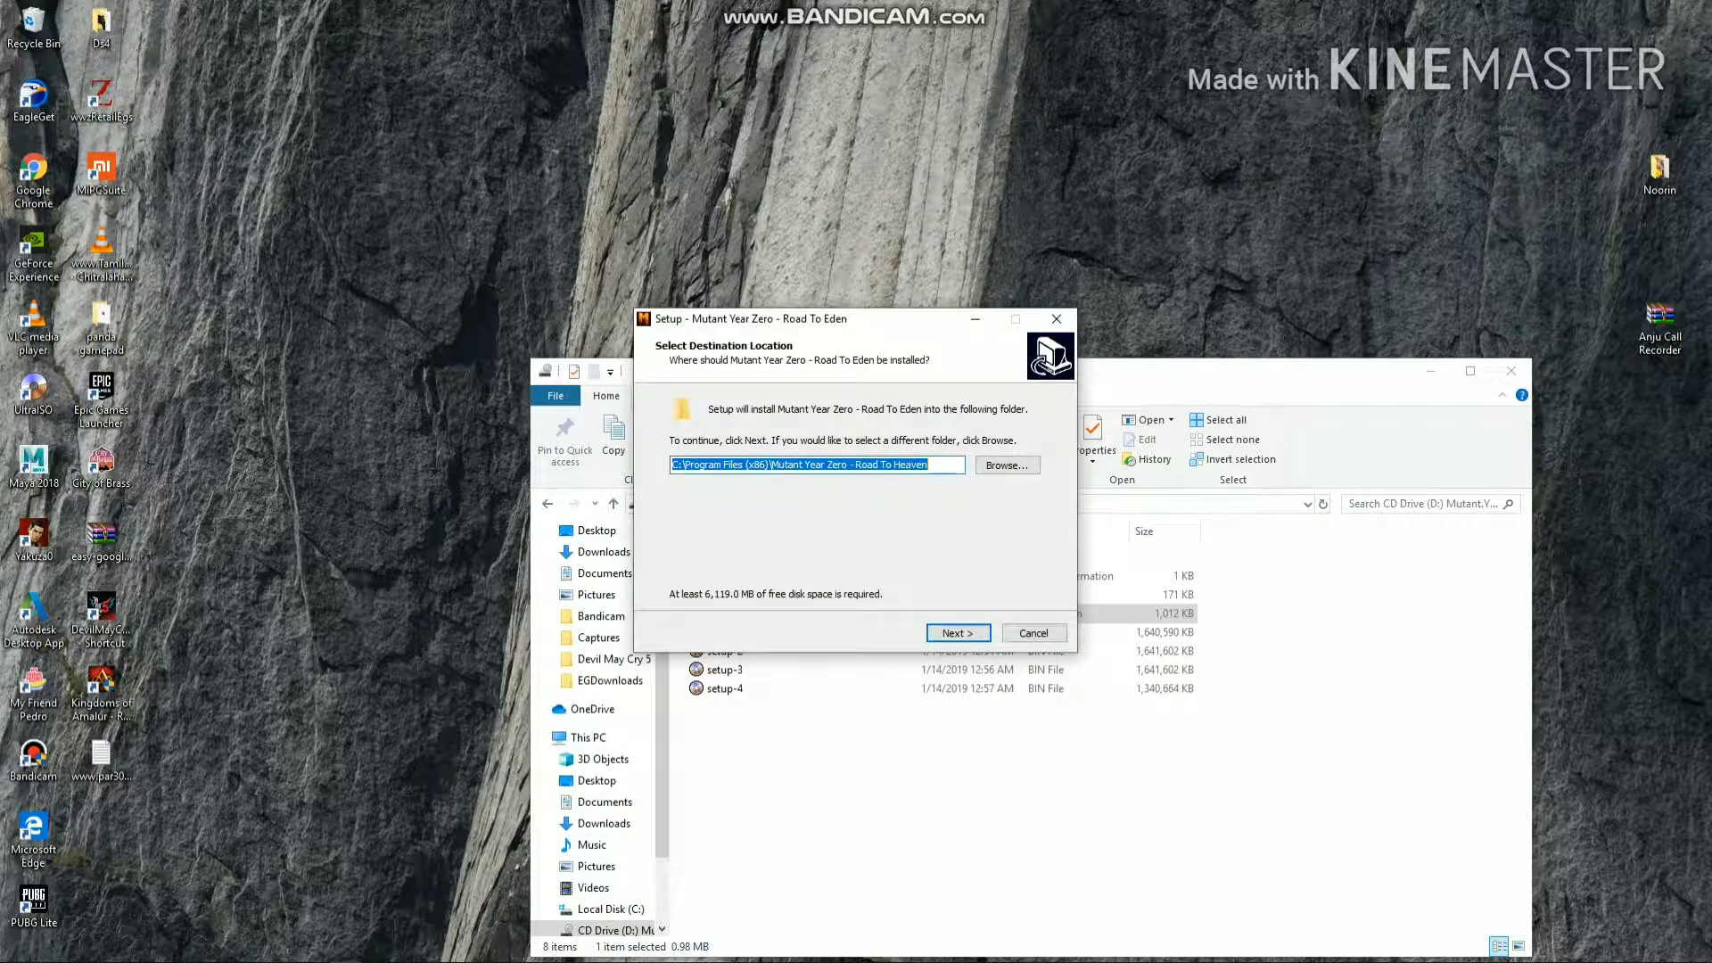
click(1006, 464)
click(787, 407)
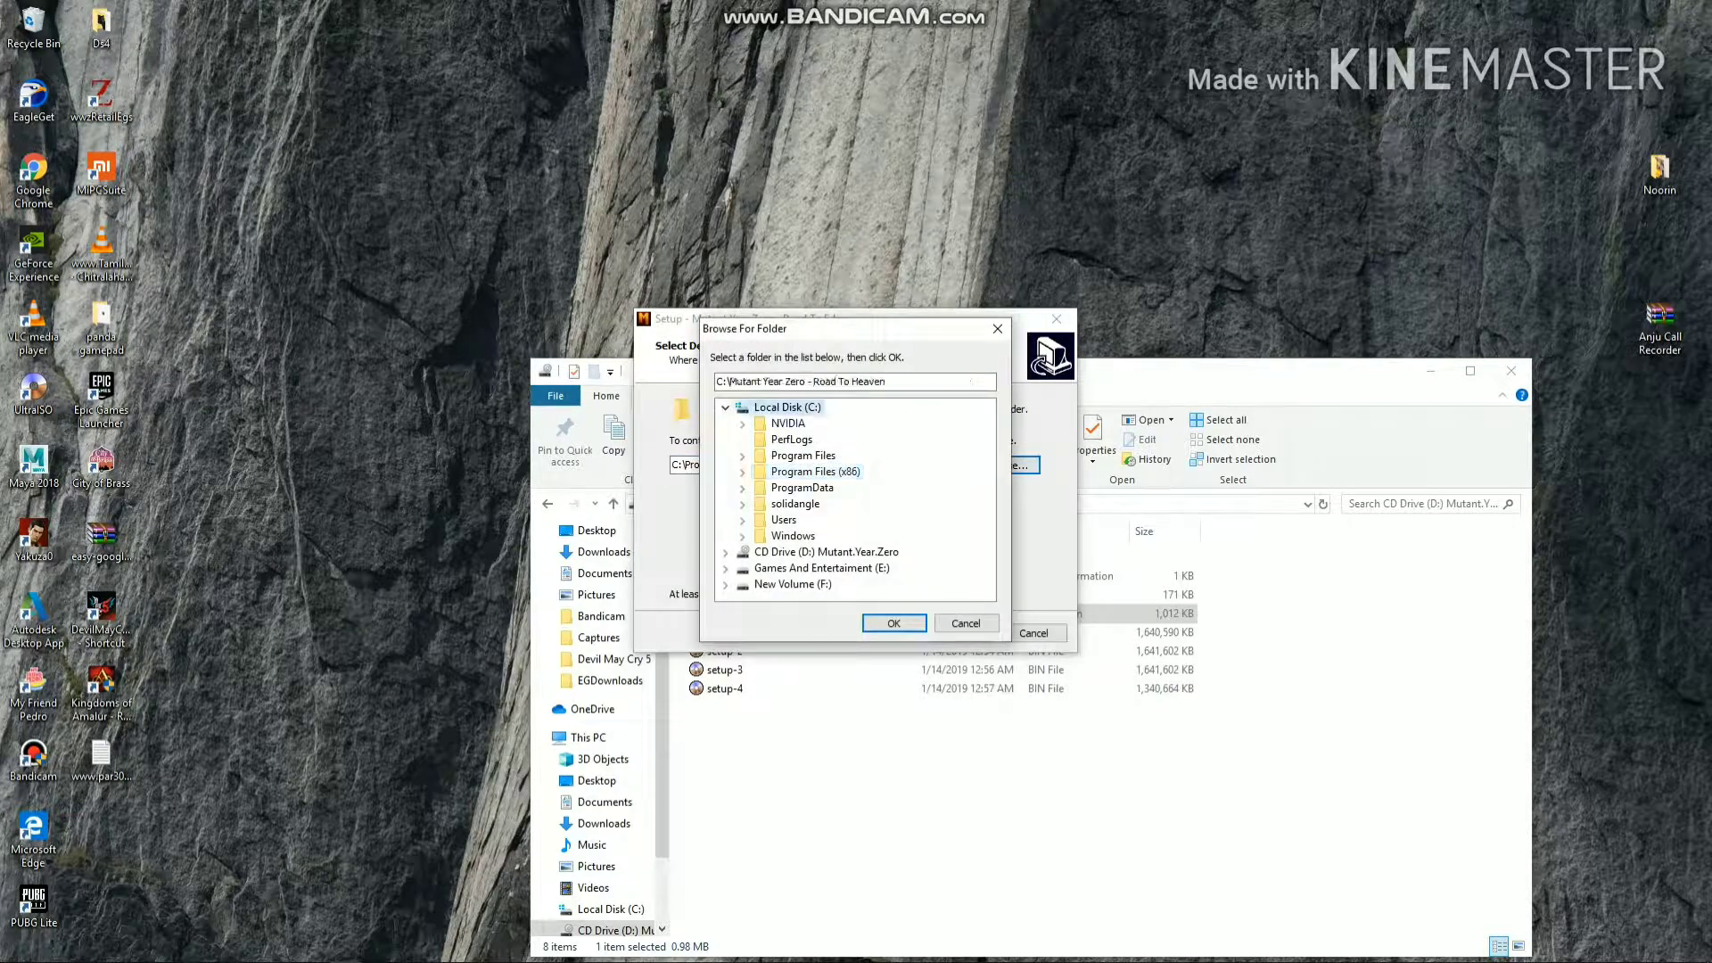
click(725, 407)
click(725, 440)
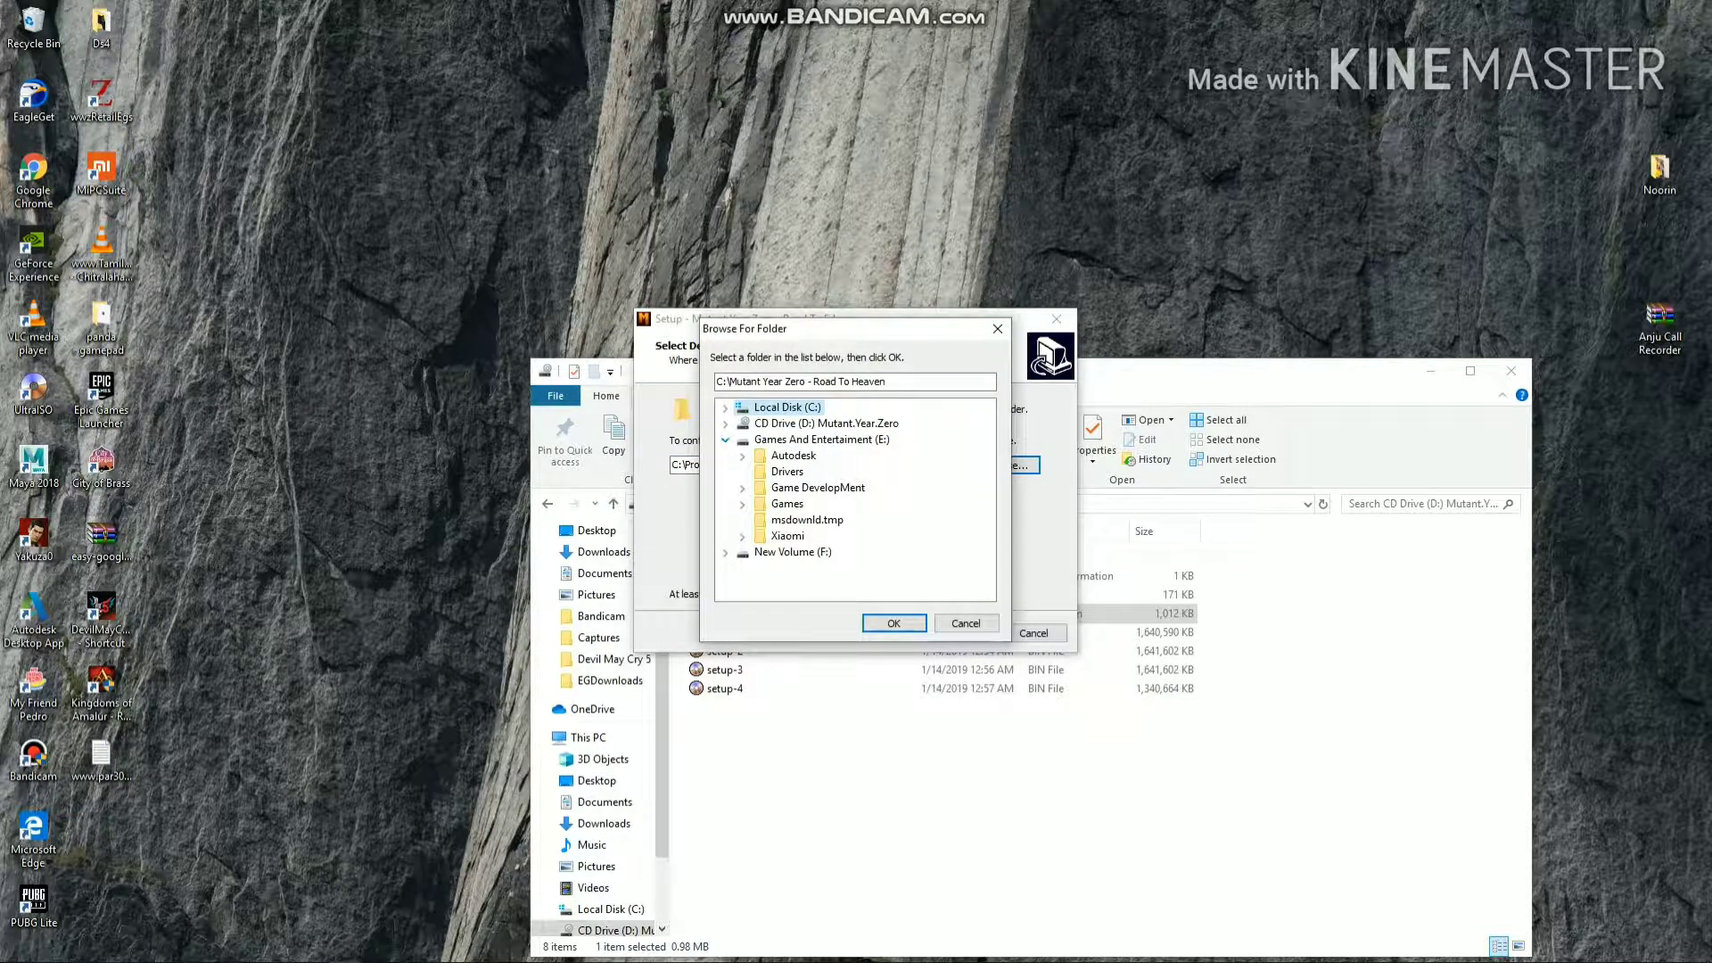
click(787, 503)
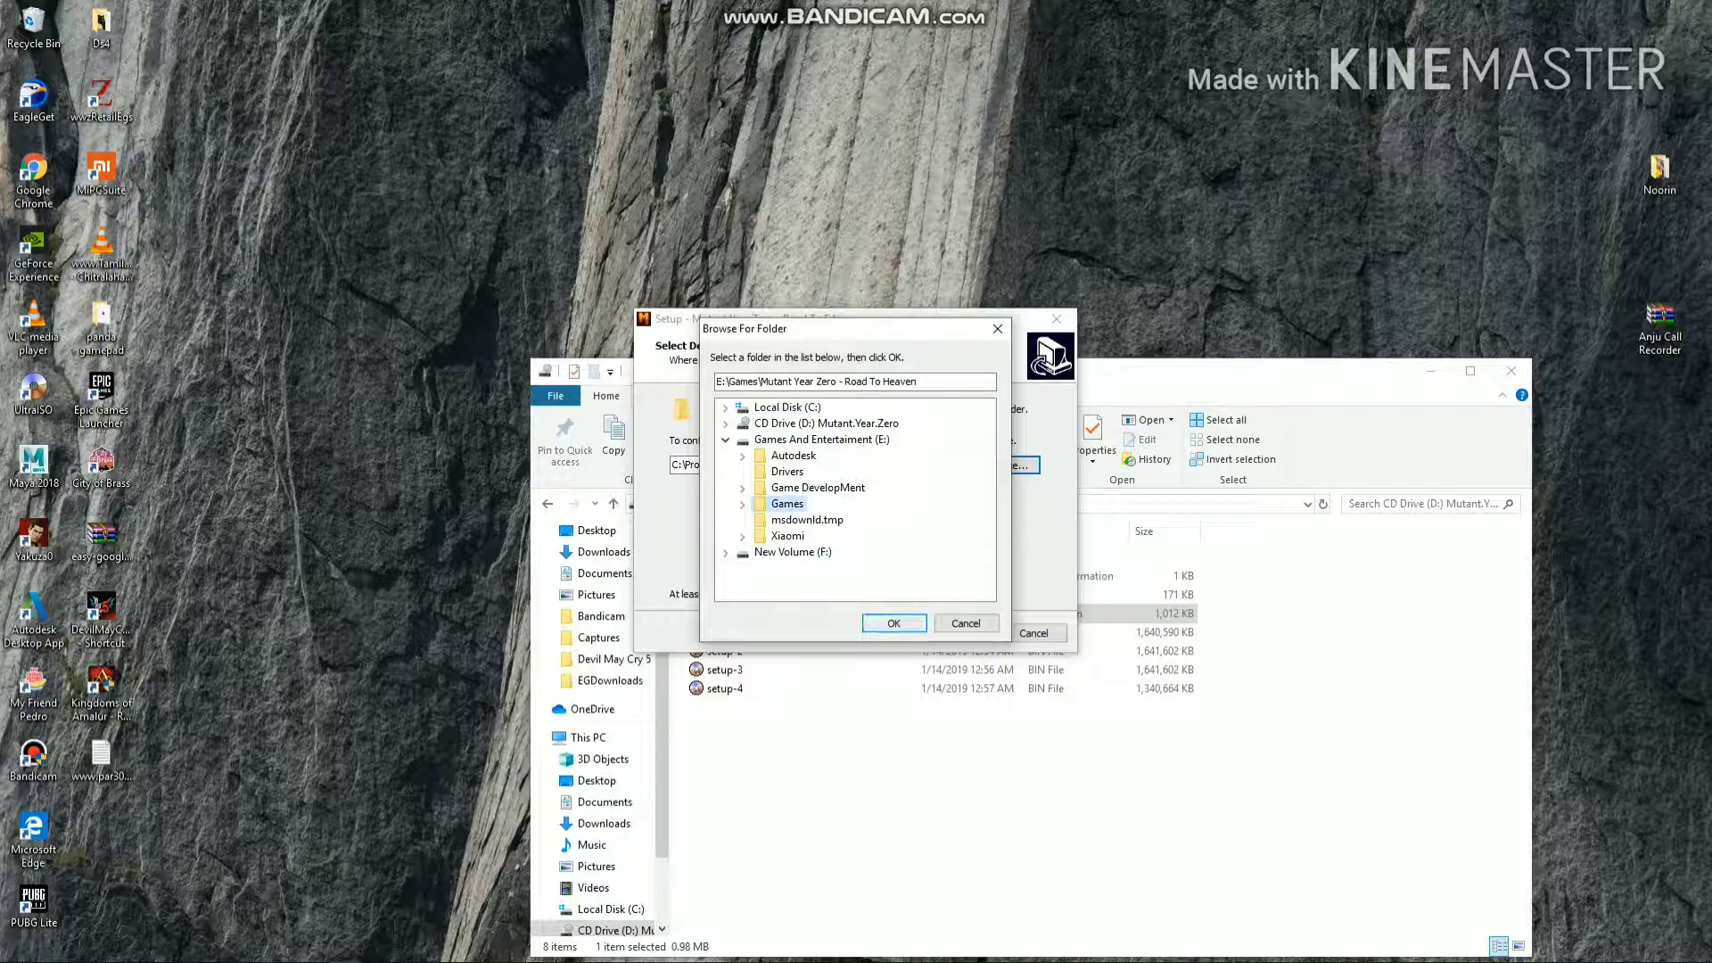
click(894, 624)
Step: Accept the default Start Menu folder and both additional shortcuts, and start the installation
click(958, 633)
key(Return)
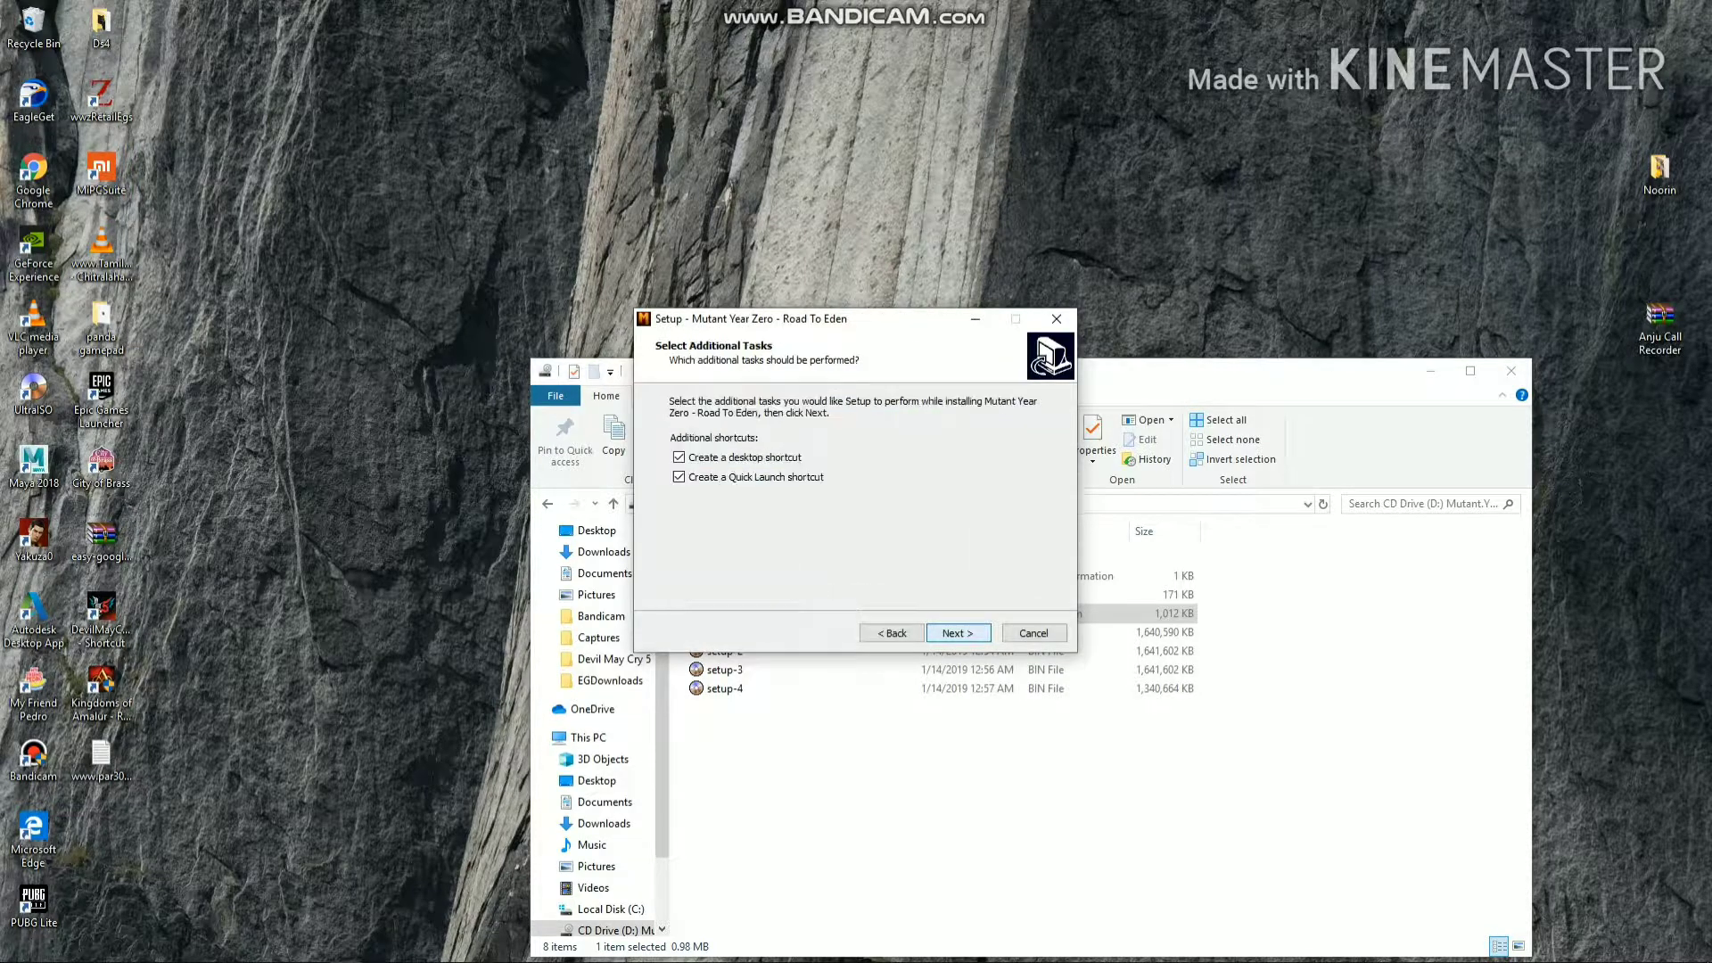
key(Return)
key(Return)
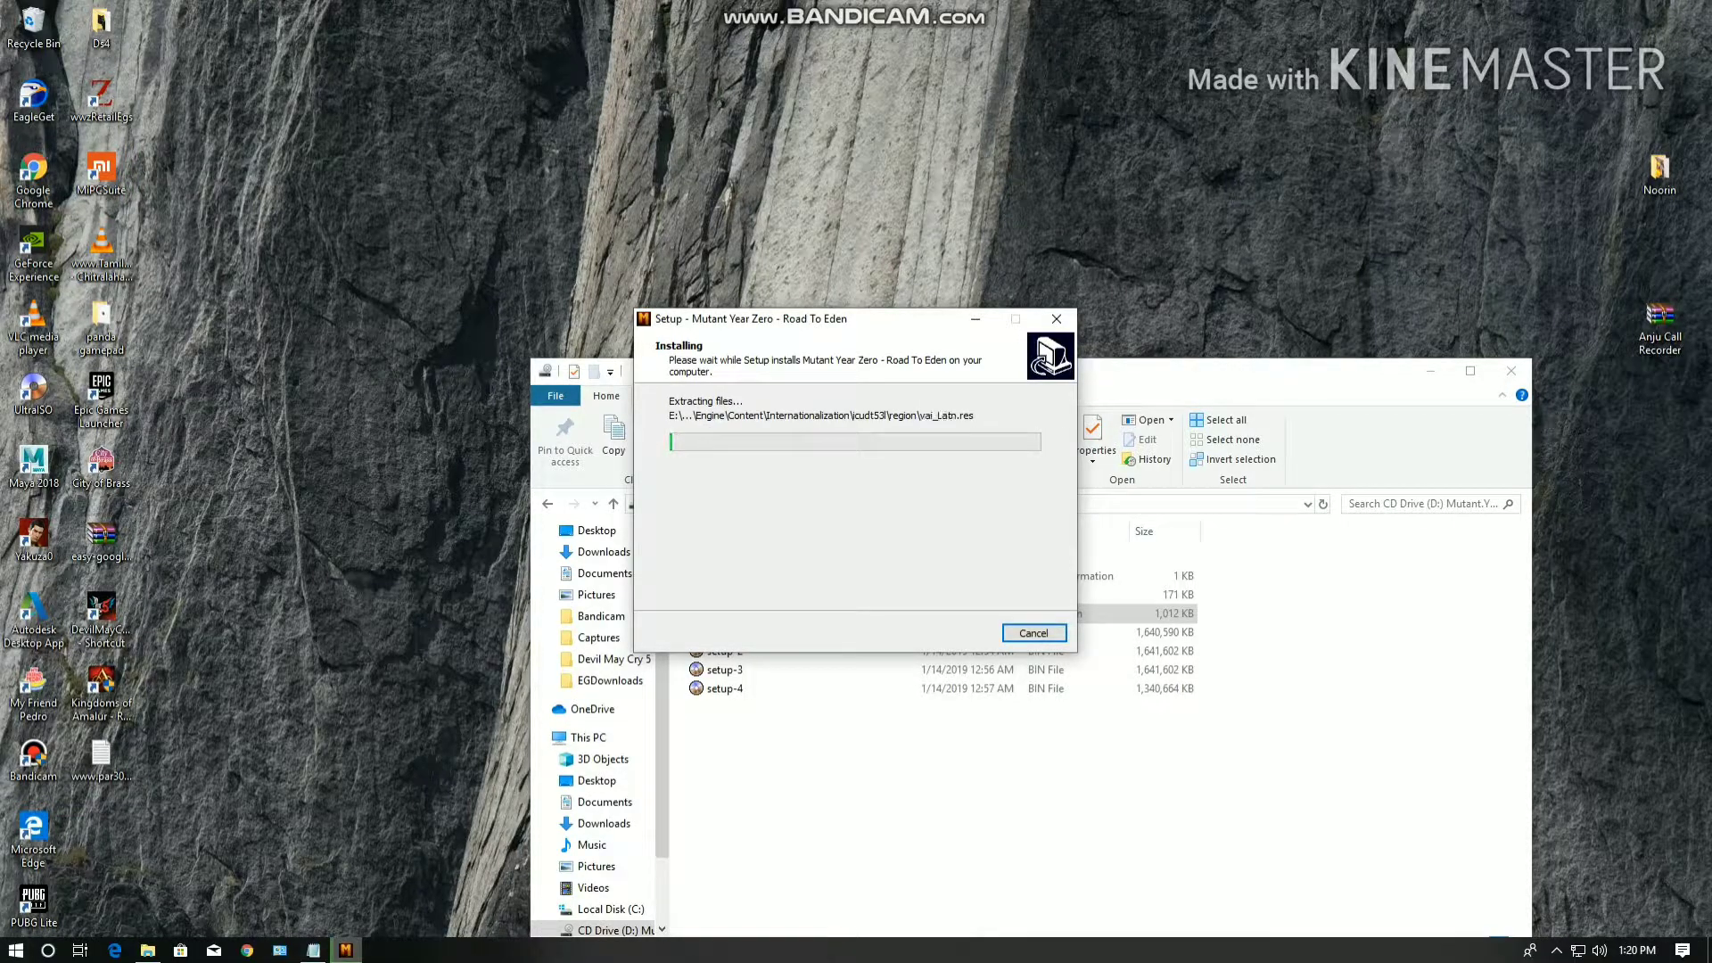
Step: Return to the Notepad notes and add the line "am skiping the video"
click(313, 950)
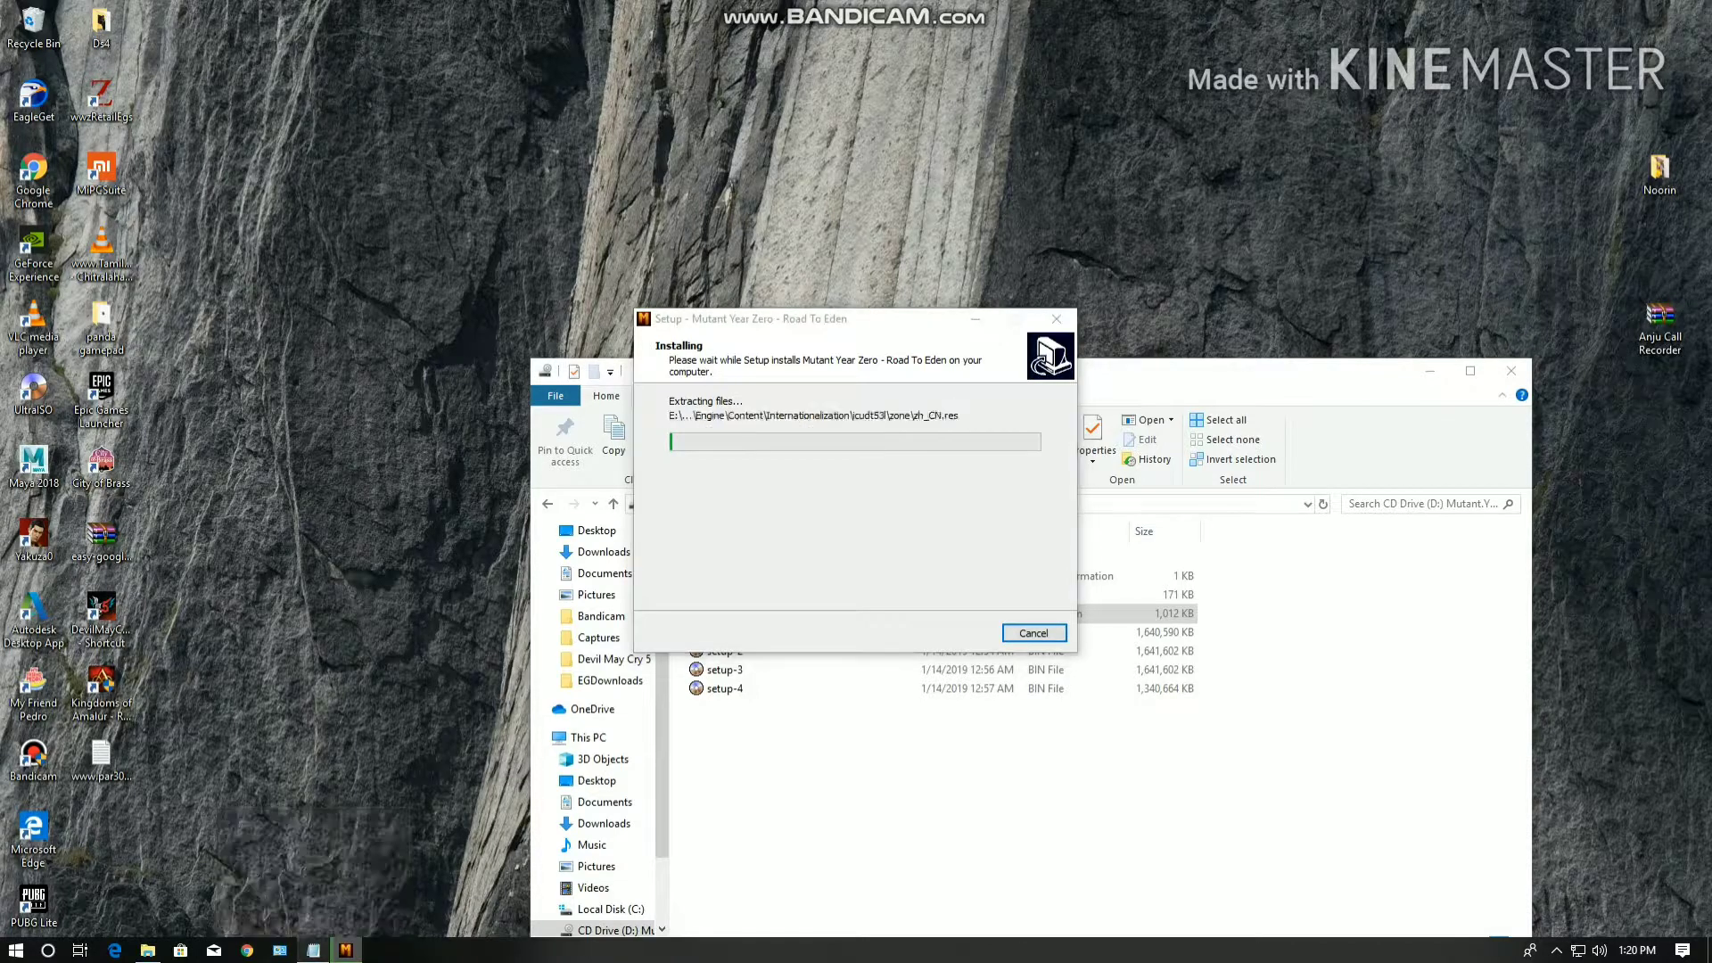
text(am)
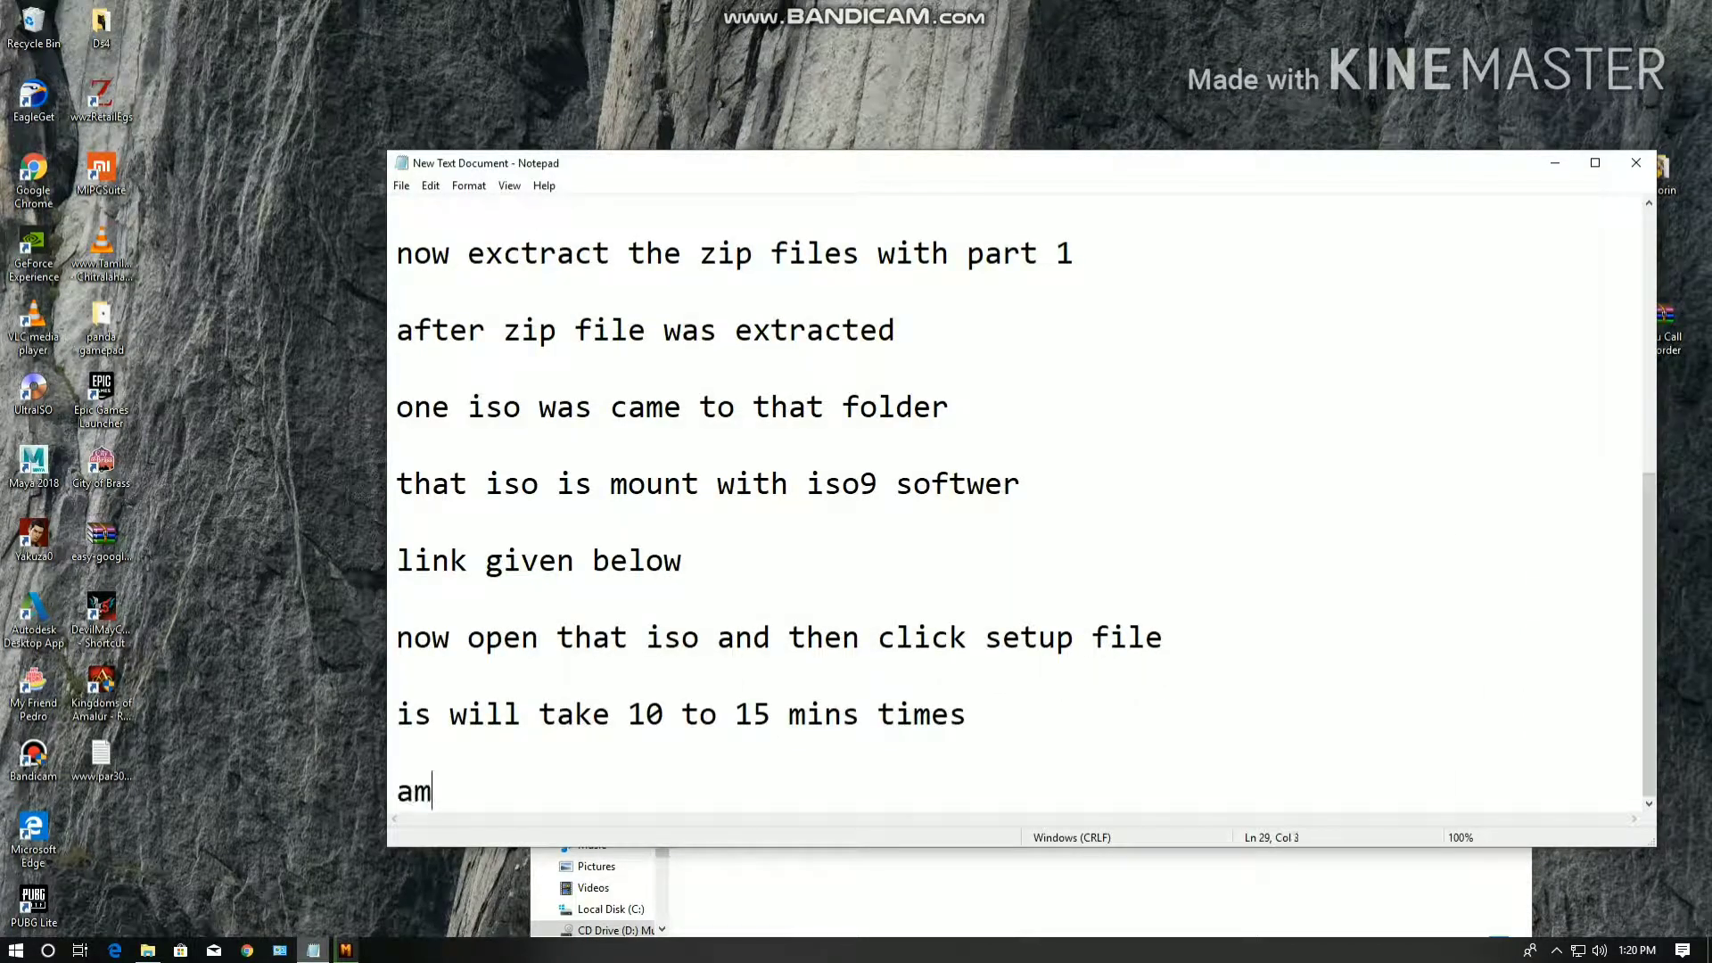
text( skiping )
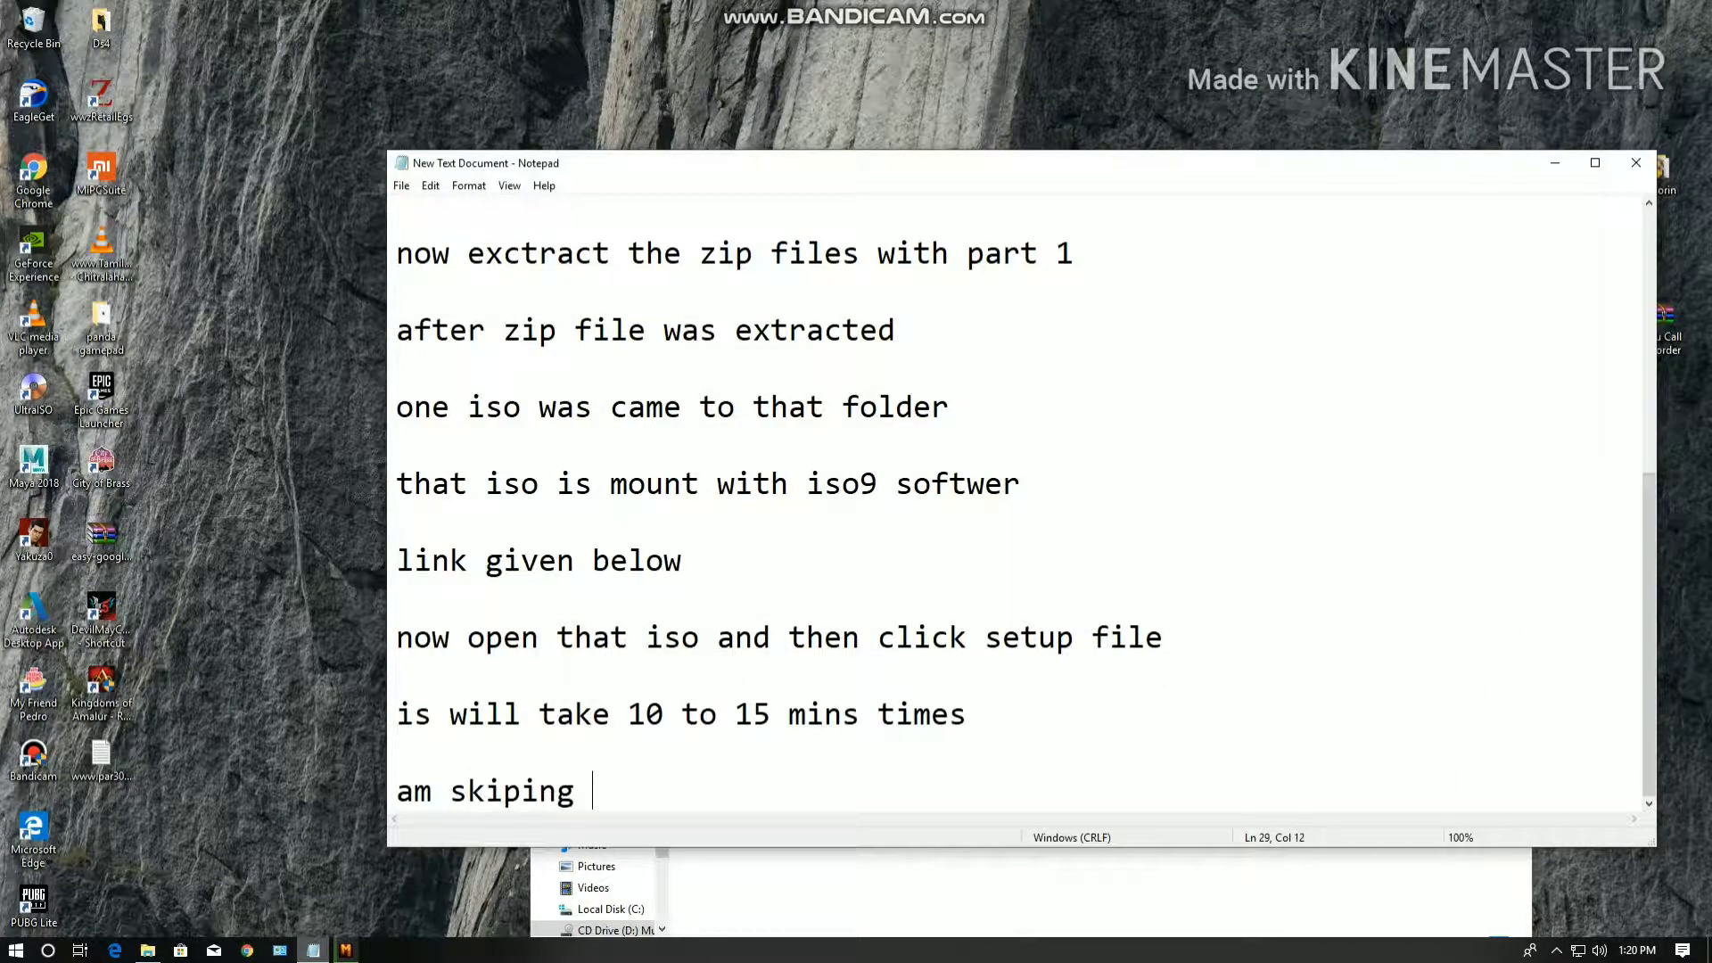
text(the video)
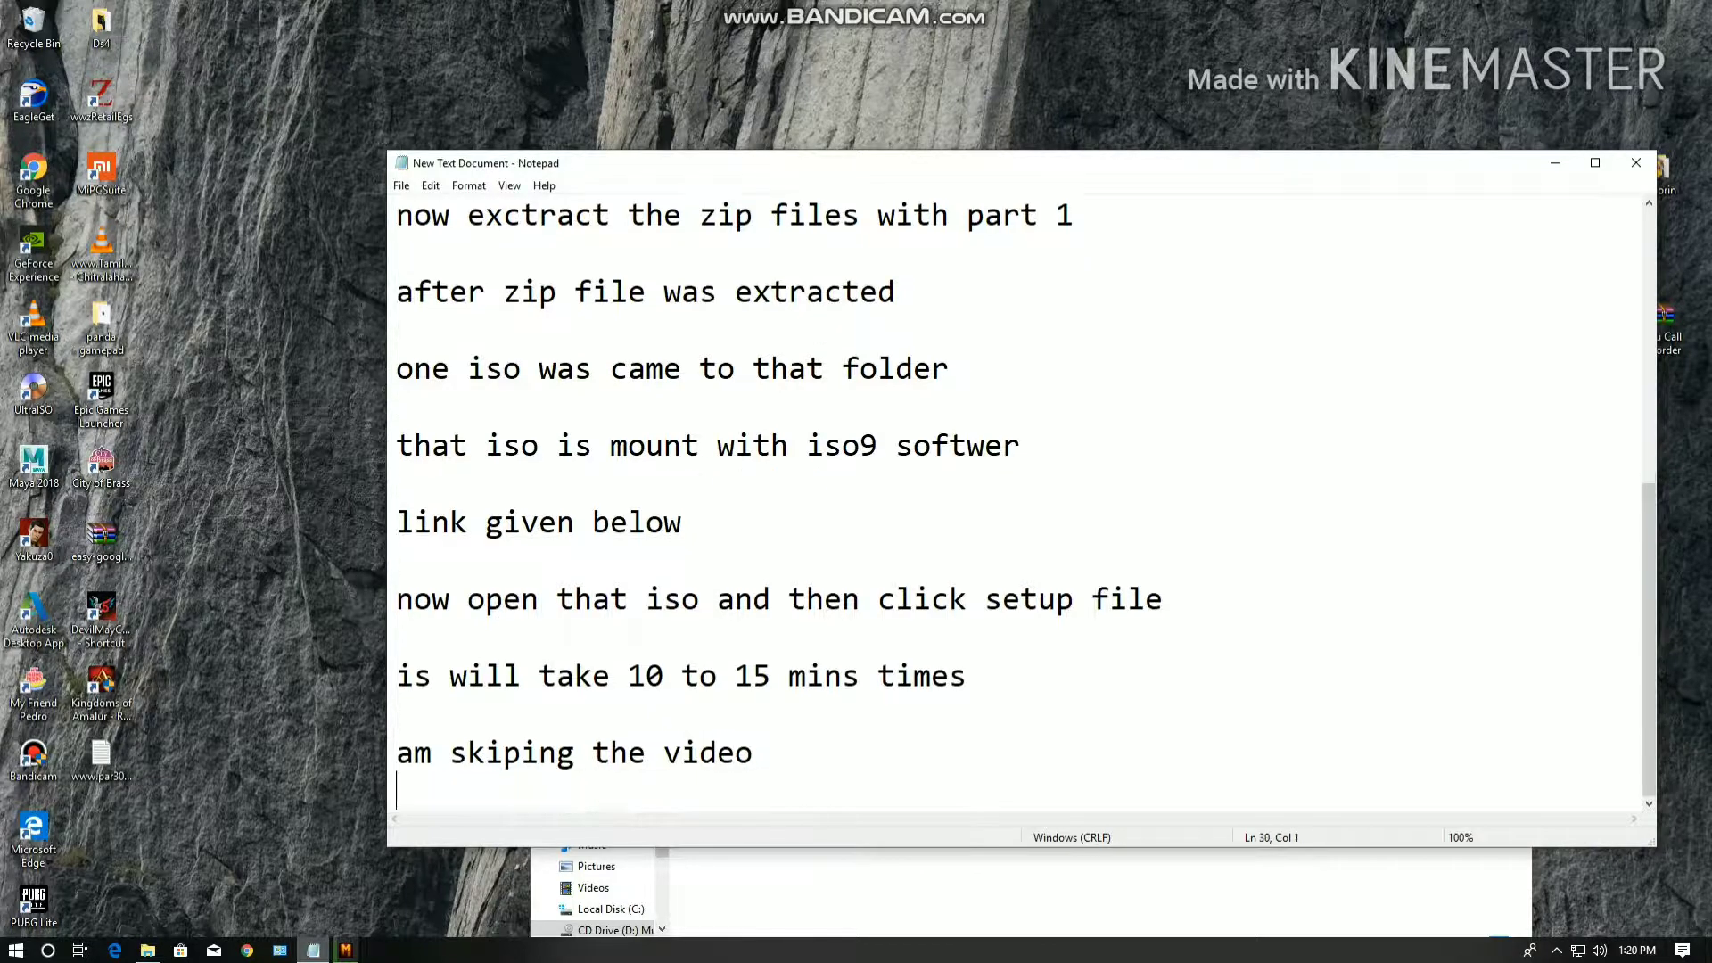
Step: Add the line "for 7 mins" to the Notepad notes and minimize the notes window
key(Return)
key(Return)
text(for )
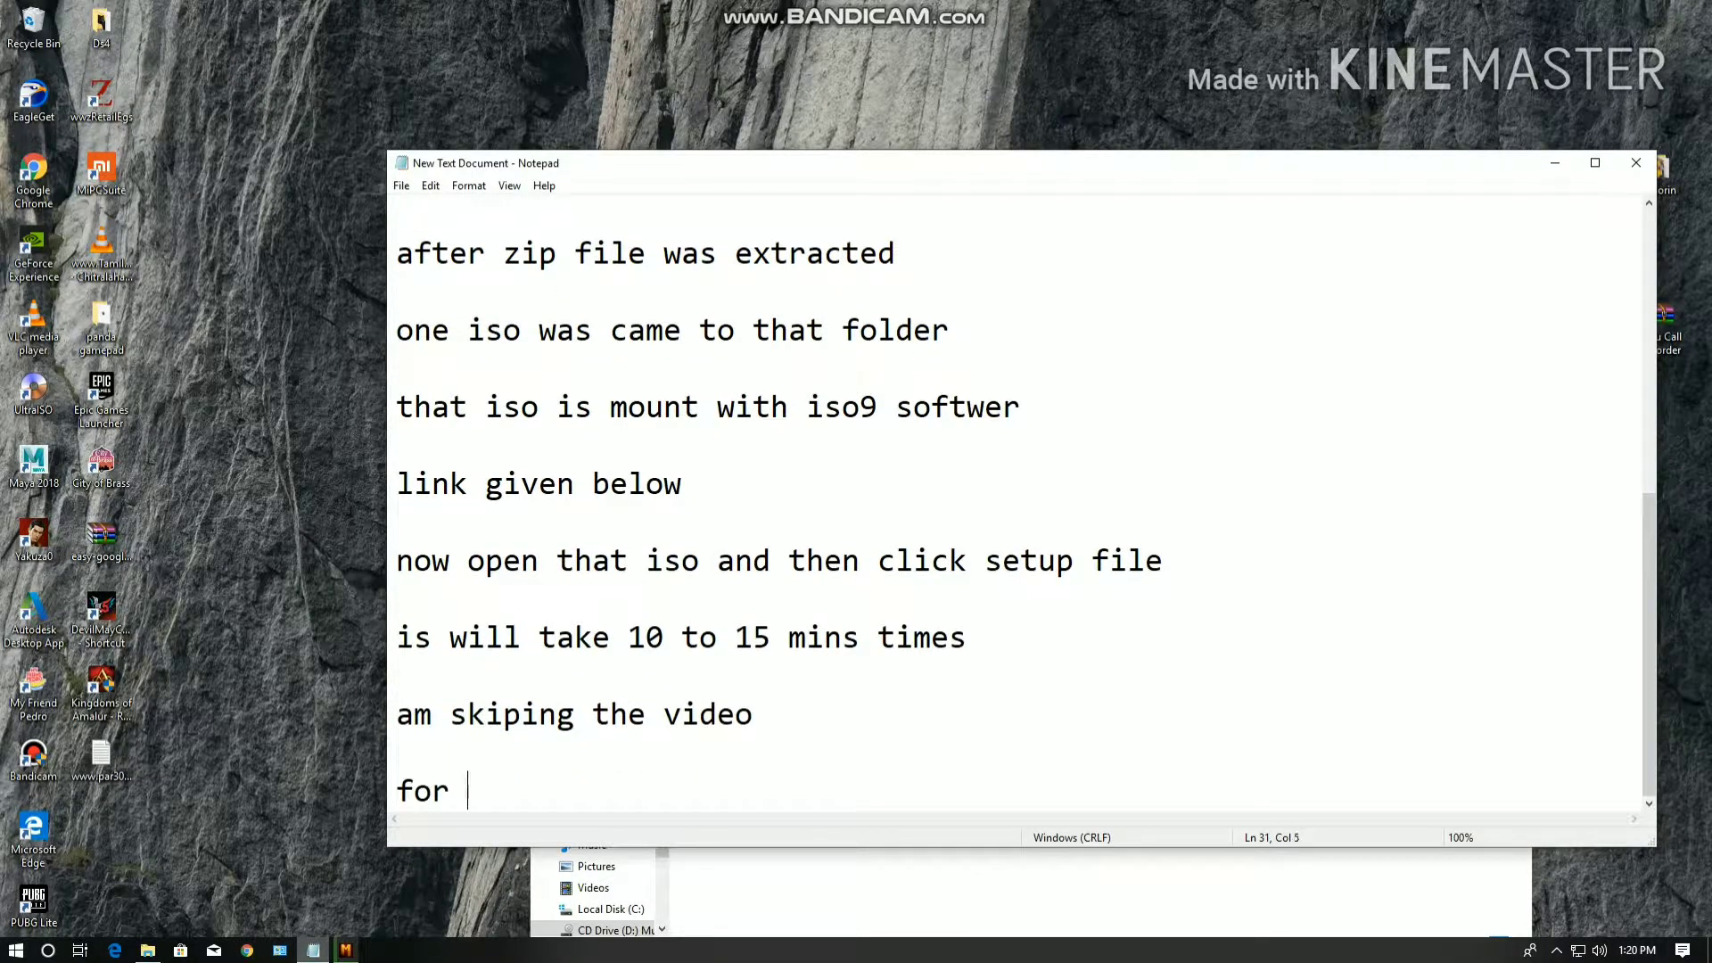
text(7 mins)
key(Return)
key(Return)
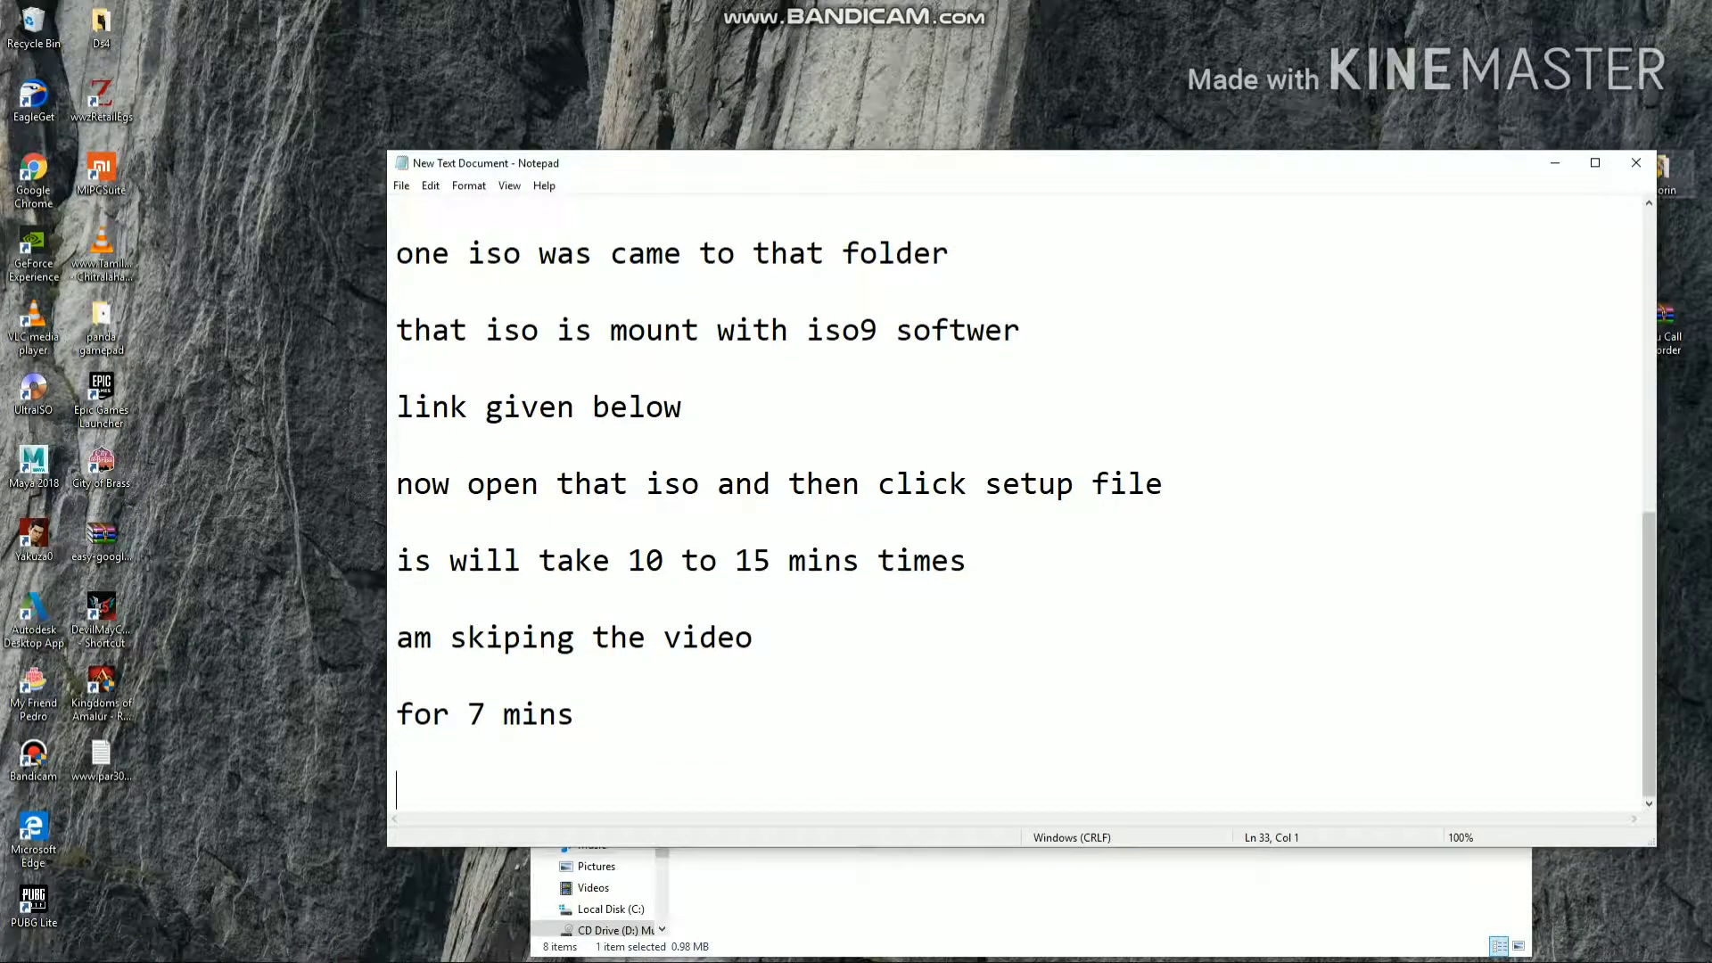
click(1554, 162)
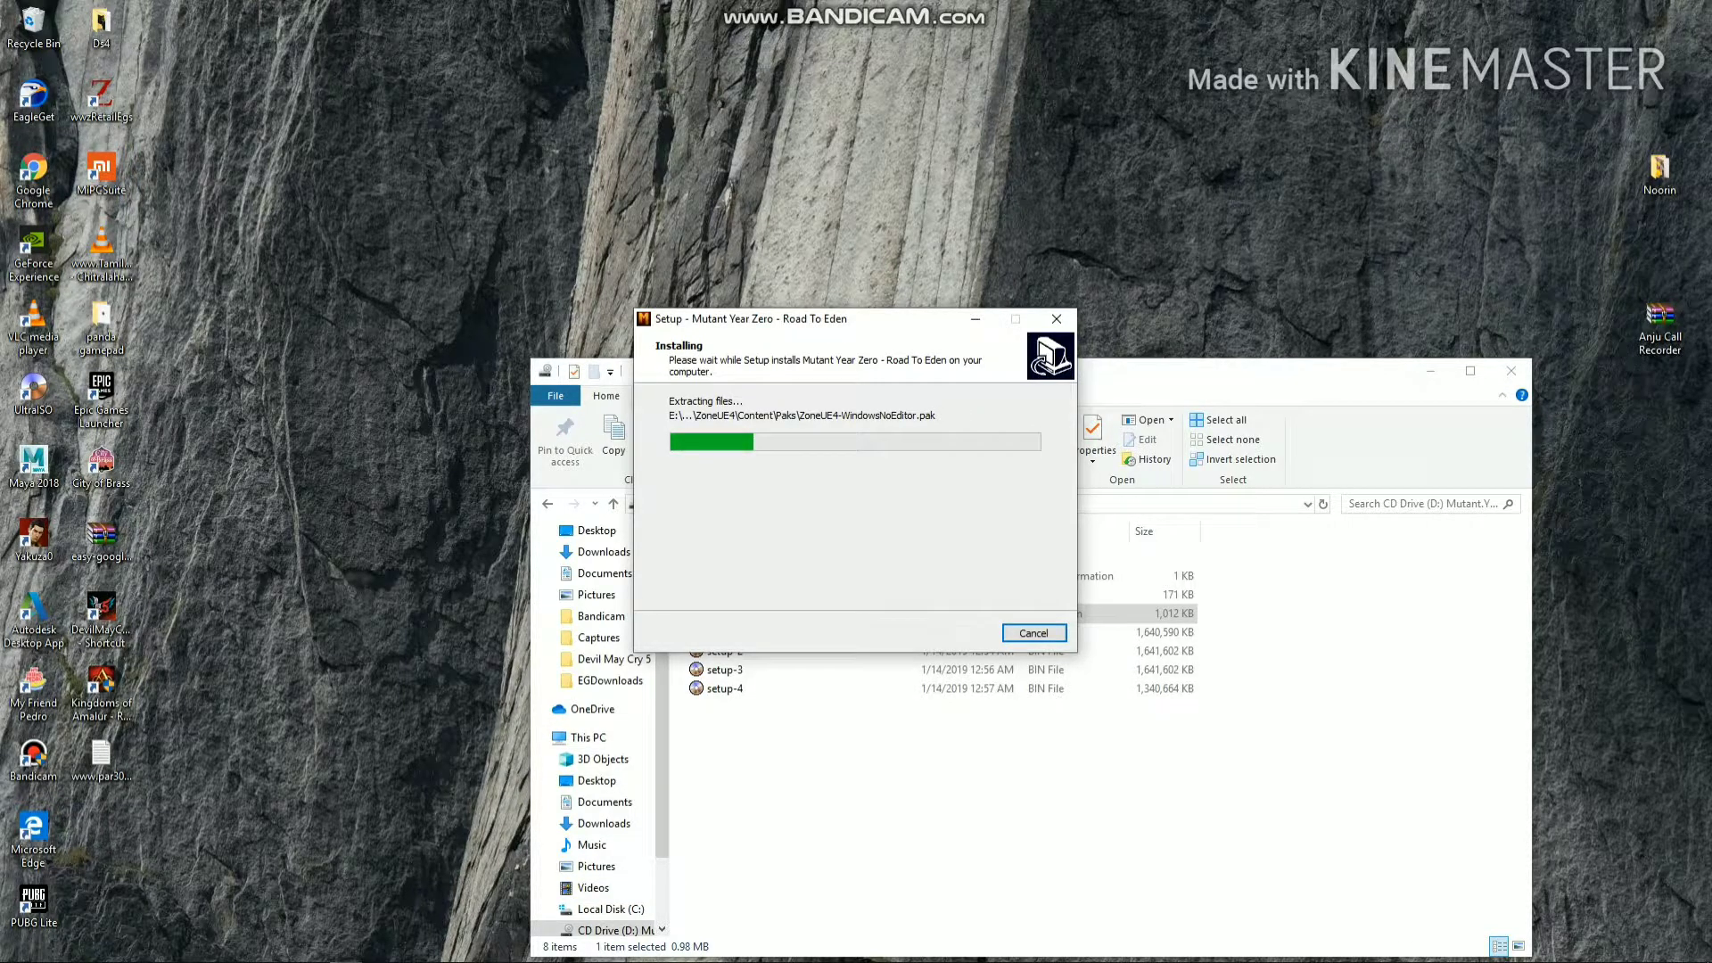
Step: Look through the disc's Crack folder down to Engine\Binaries\ThirdParty\Steamworks\Steamv139\Win64, and return to the disc's root folder
drag(803, 319, 437, 161)
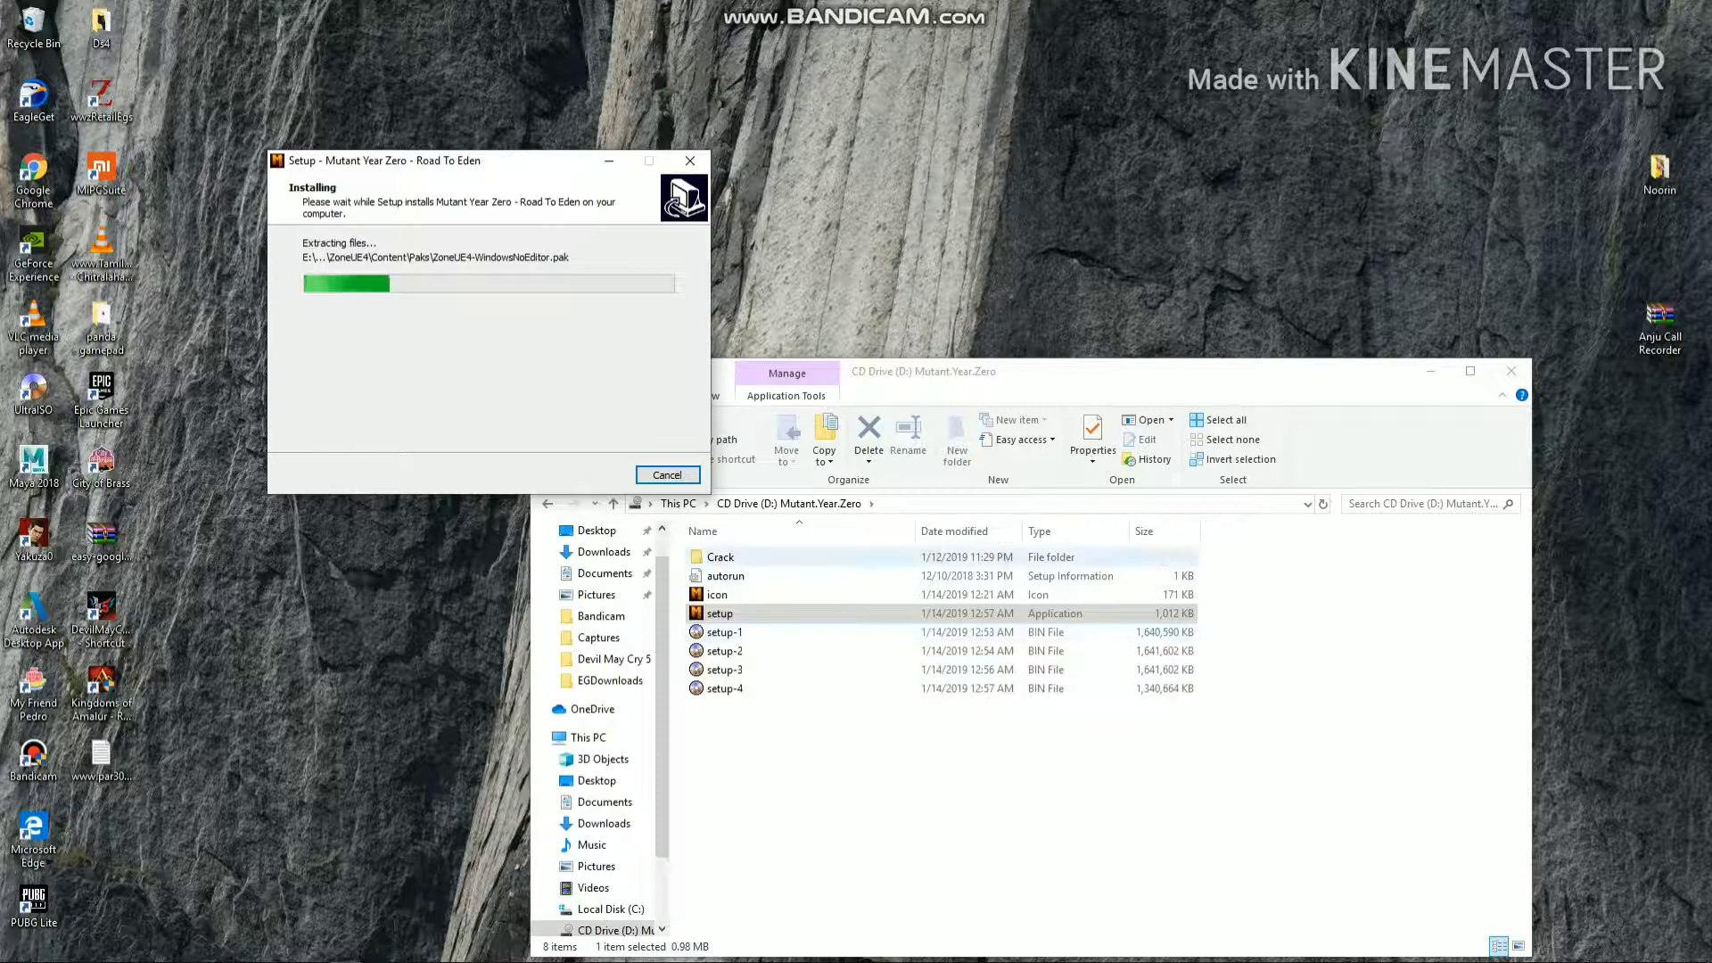
double_click(721, 557)
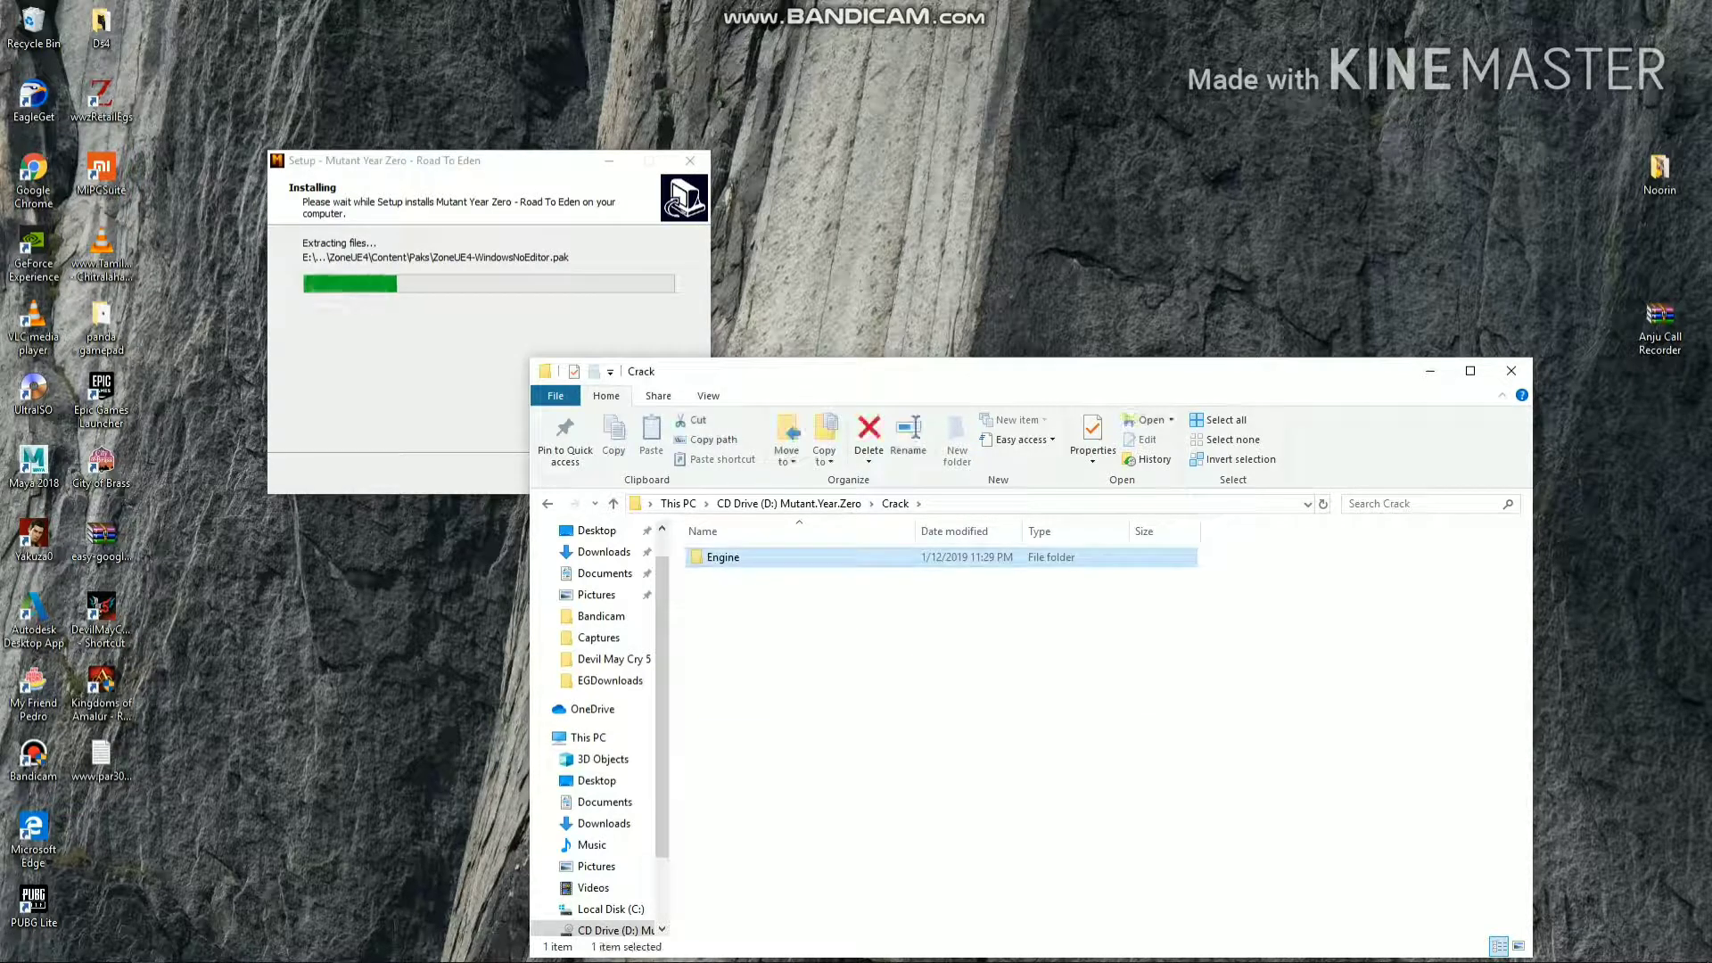
double_click(720, 556)
double_click(720, 556)
click(721, 557)
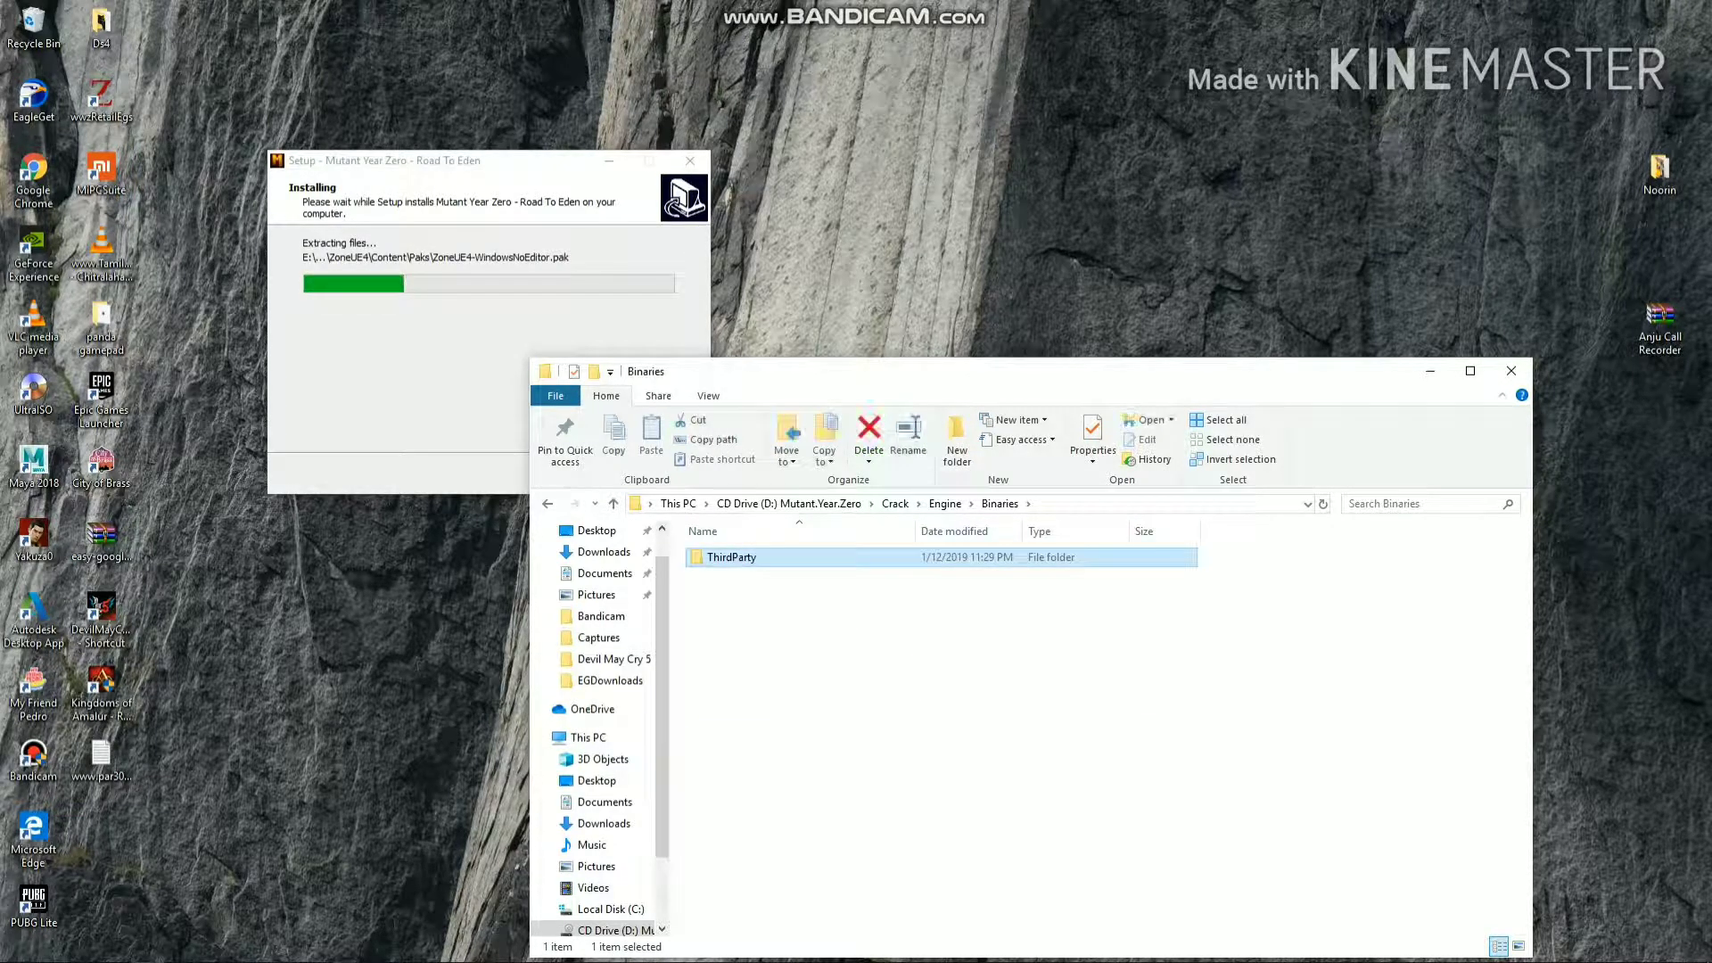
key(Return)
key(Return)
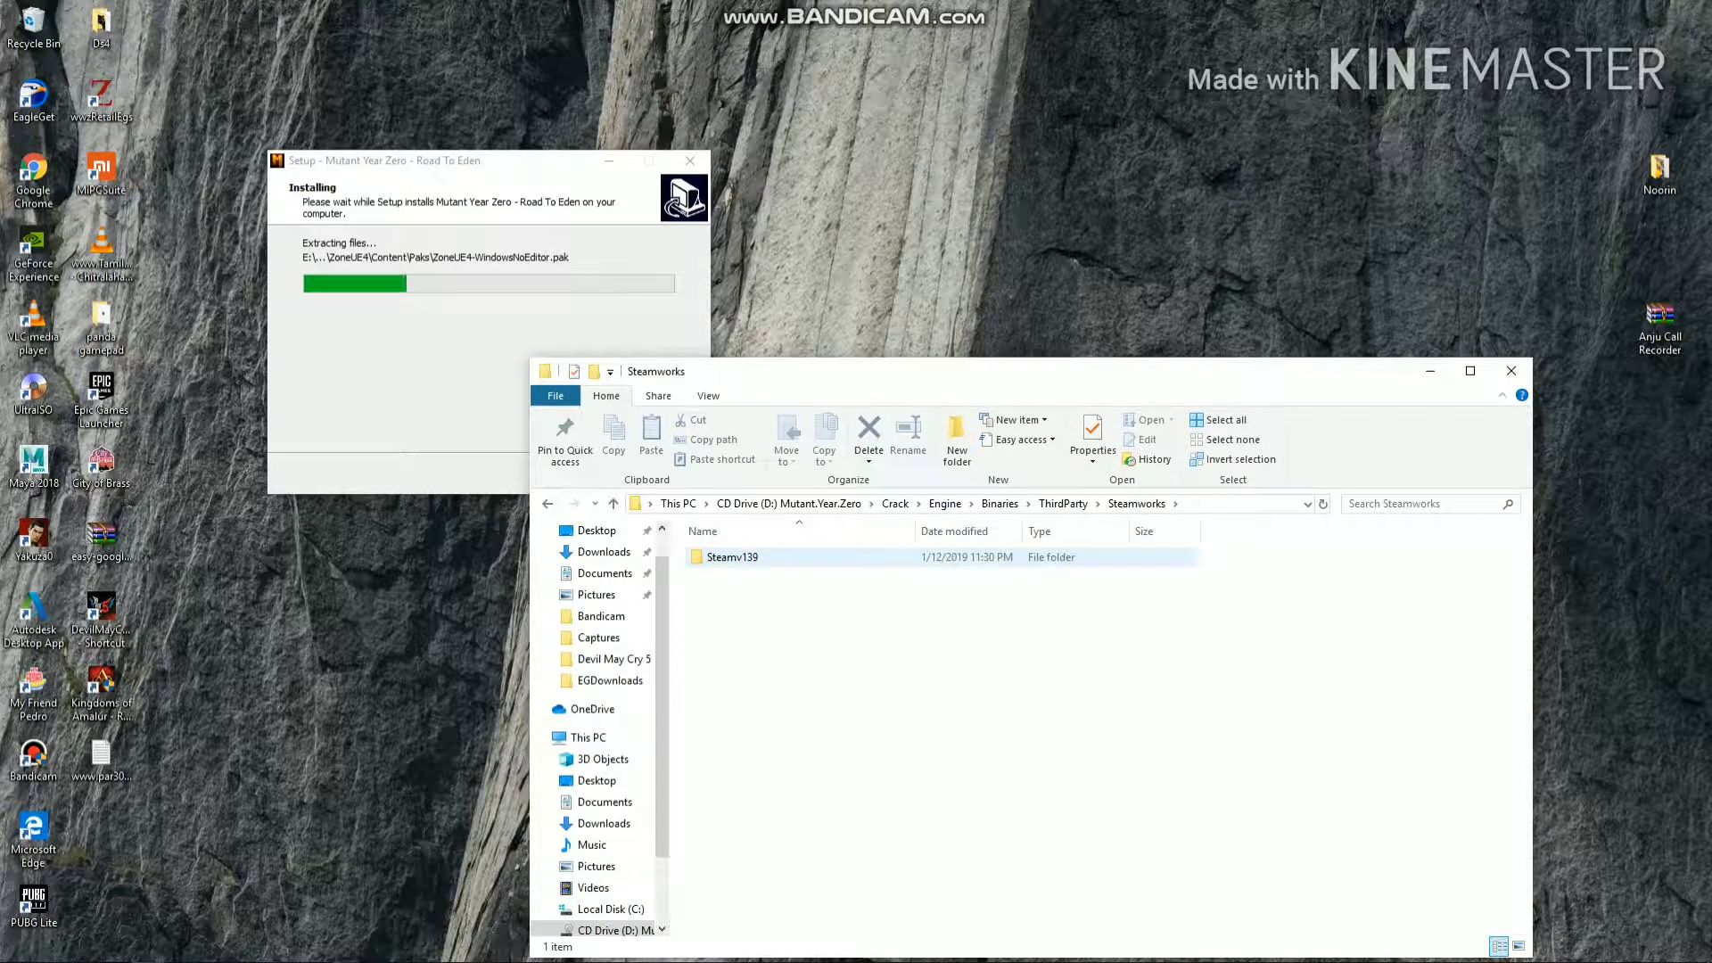
key(Down)
key(Return)
key(Down)
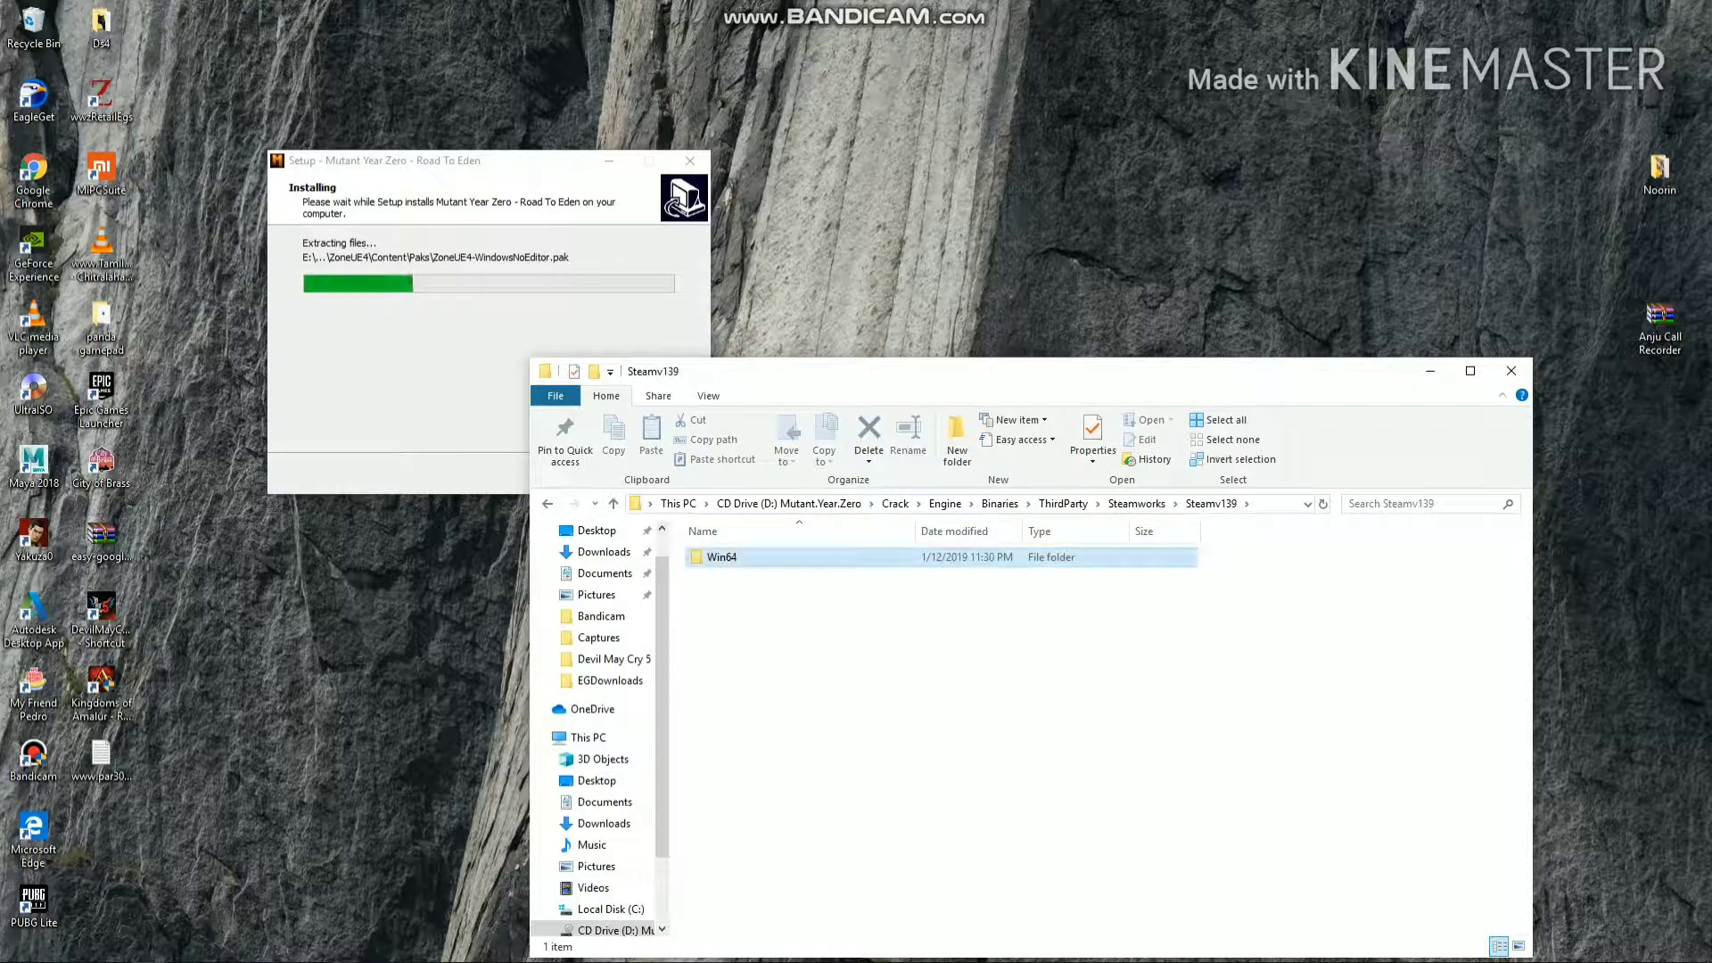
key(Return)
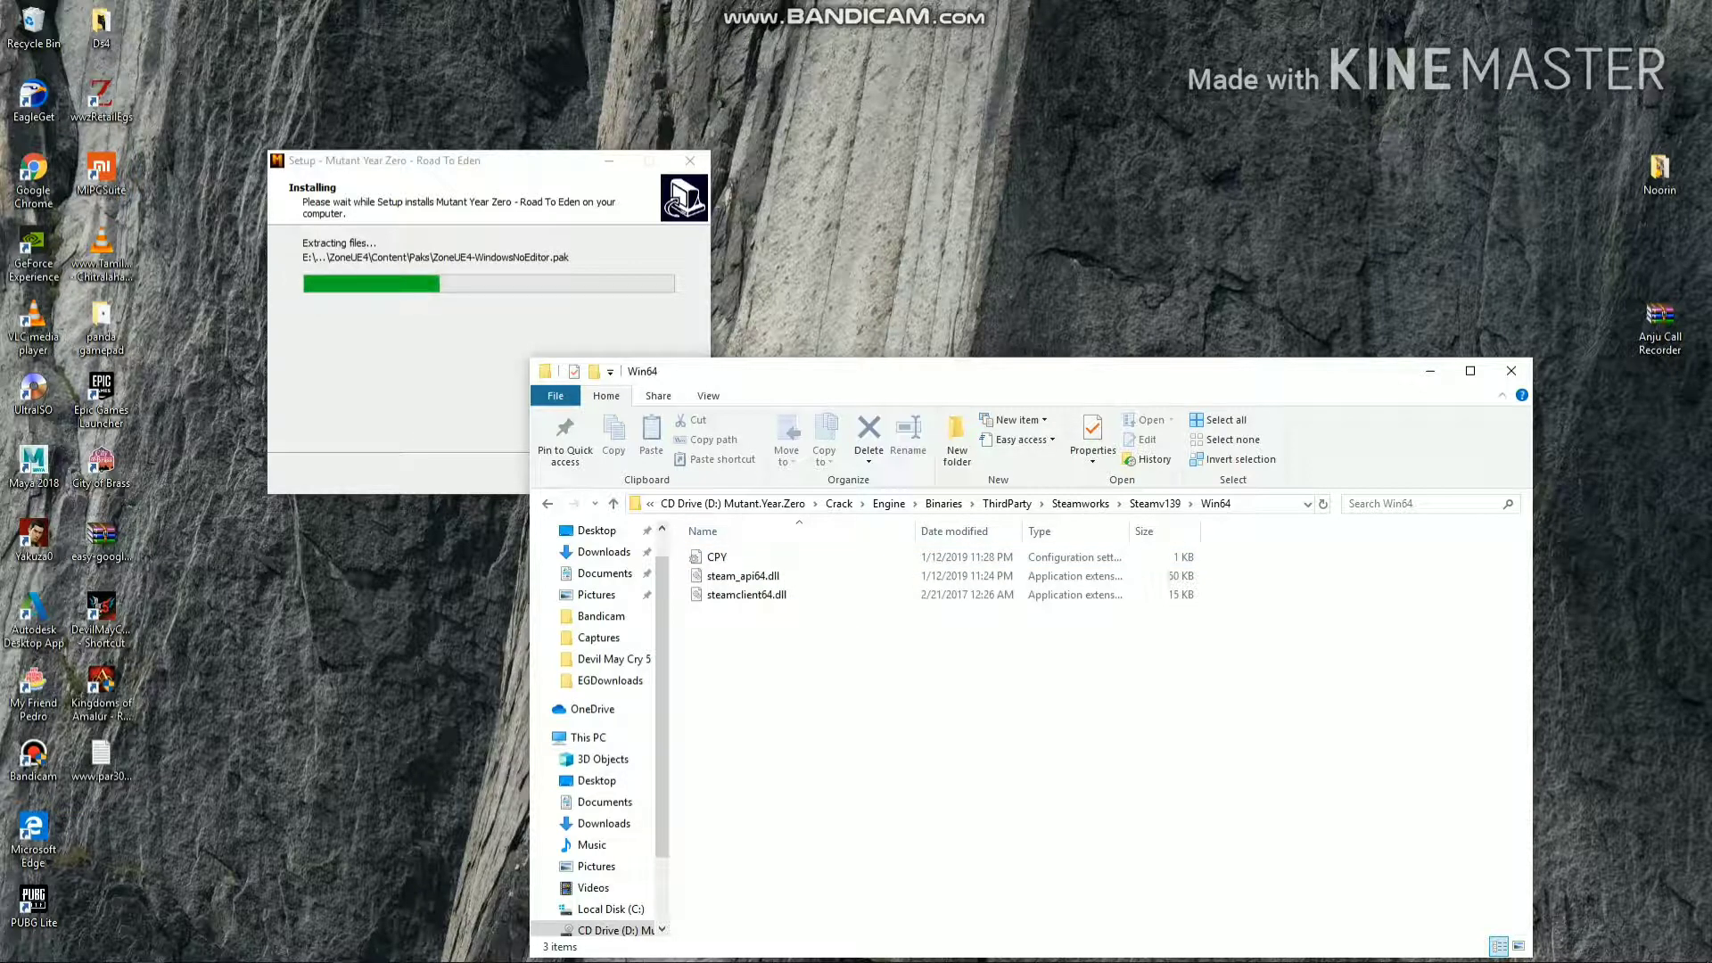
click(733, 504)
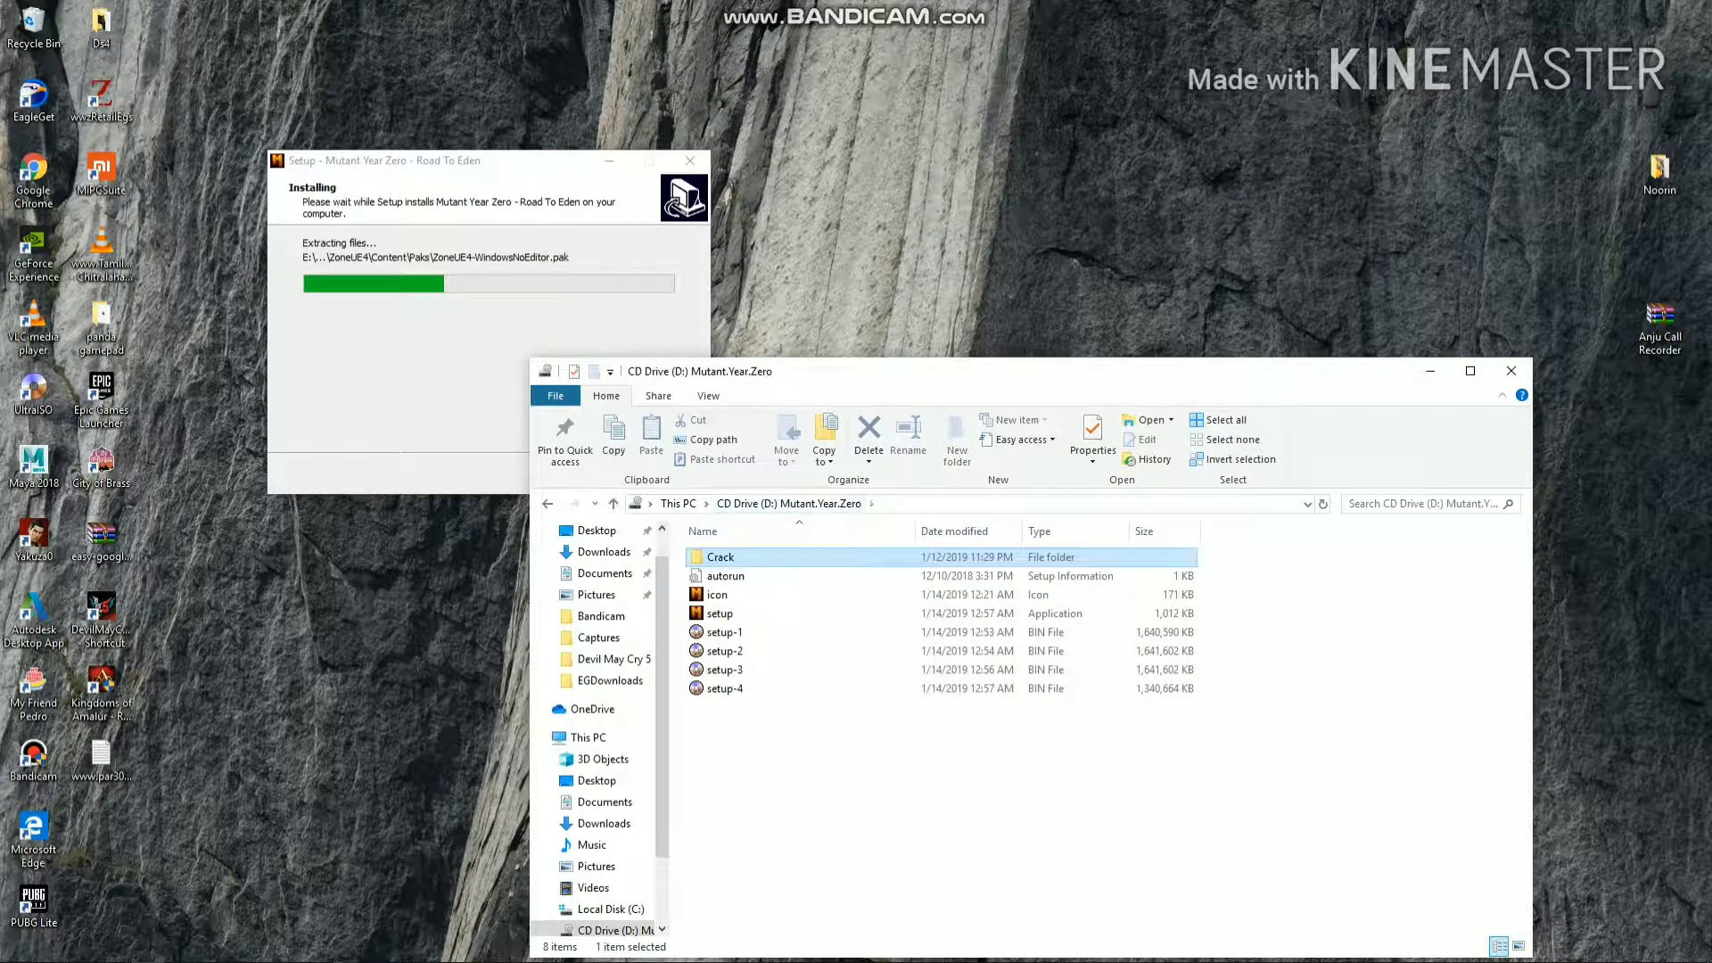
Step: Finish and close the Mutant Year Zero - Road To Eden setup wizard
key(alt+Tab)
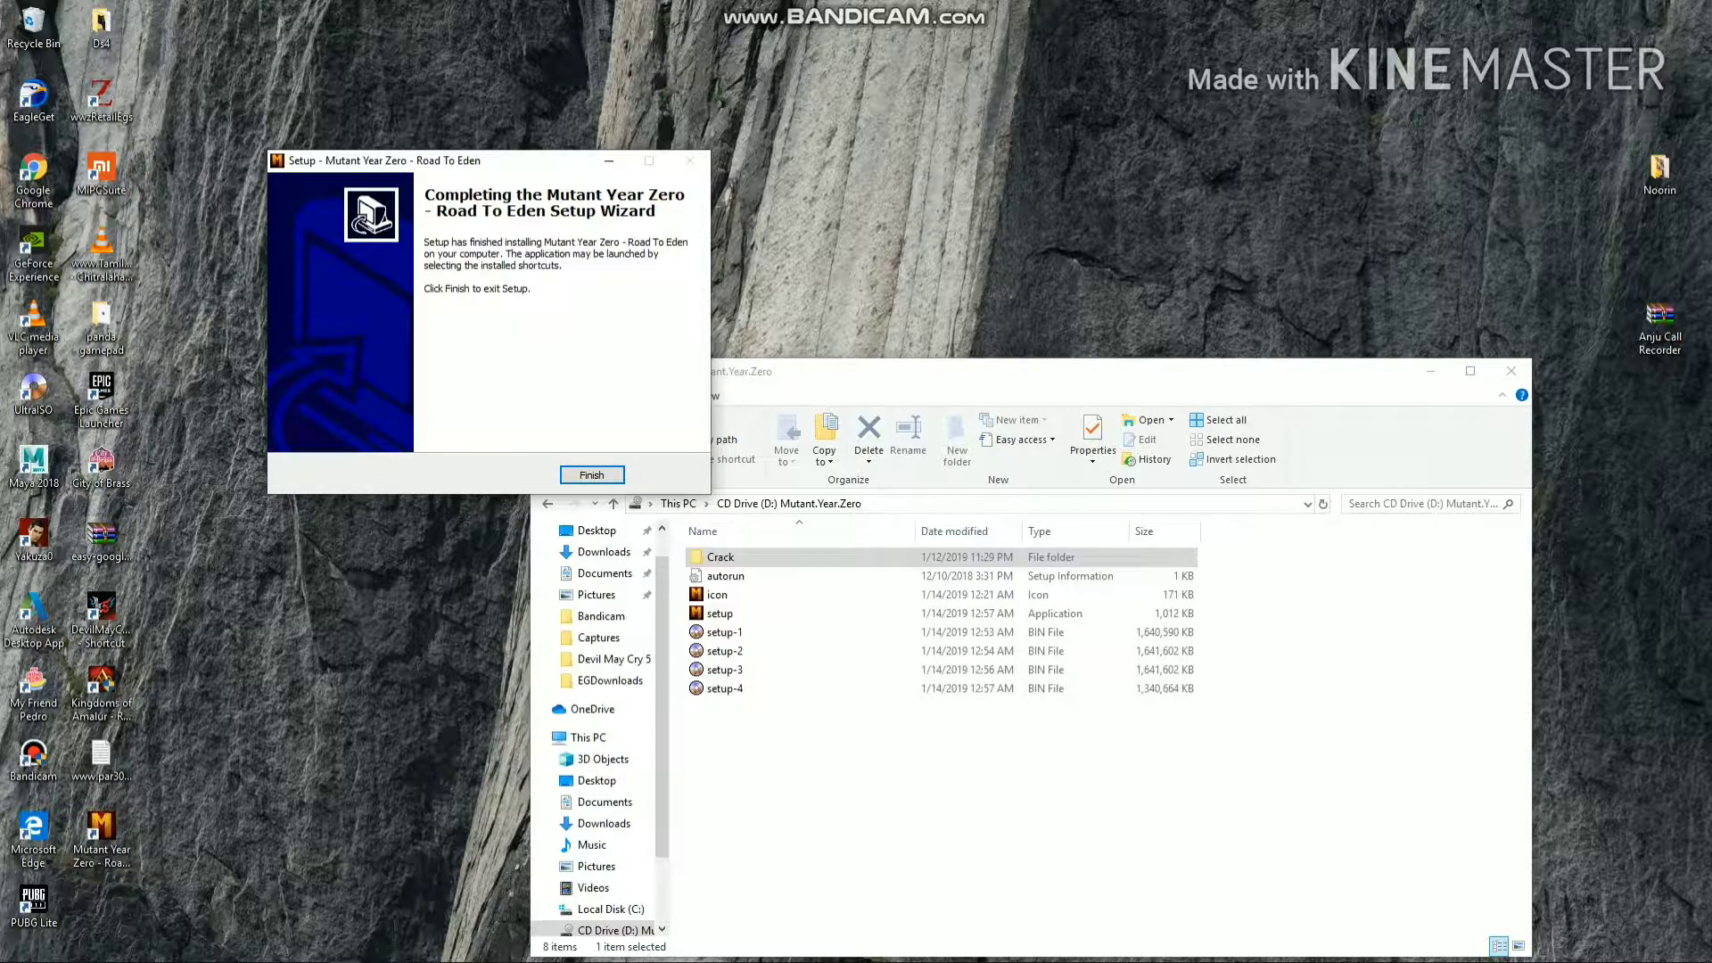
key(Return)
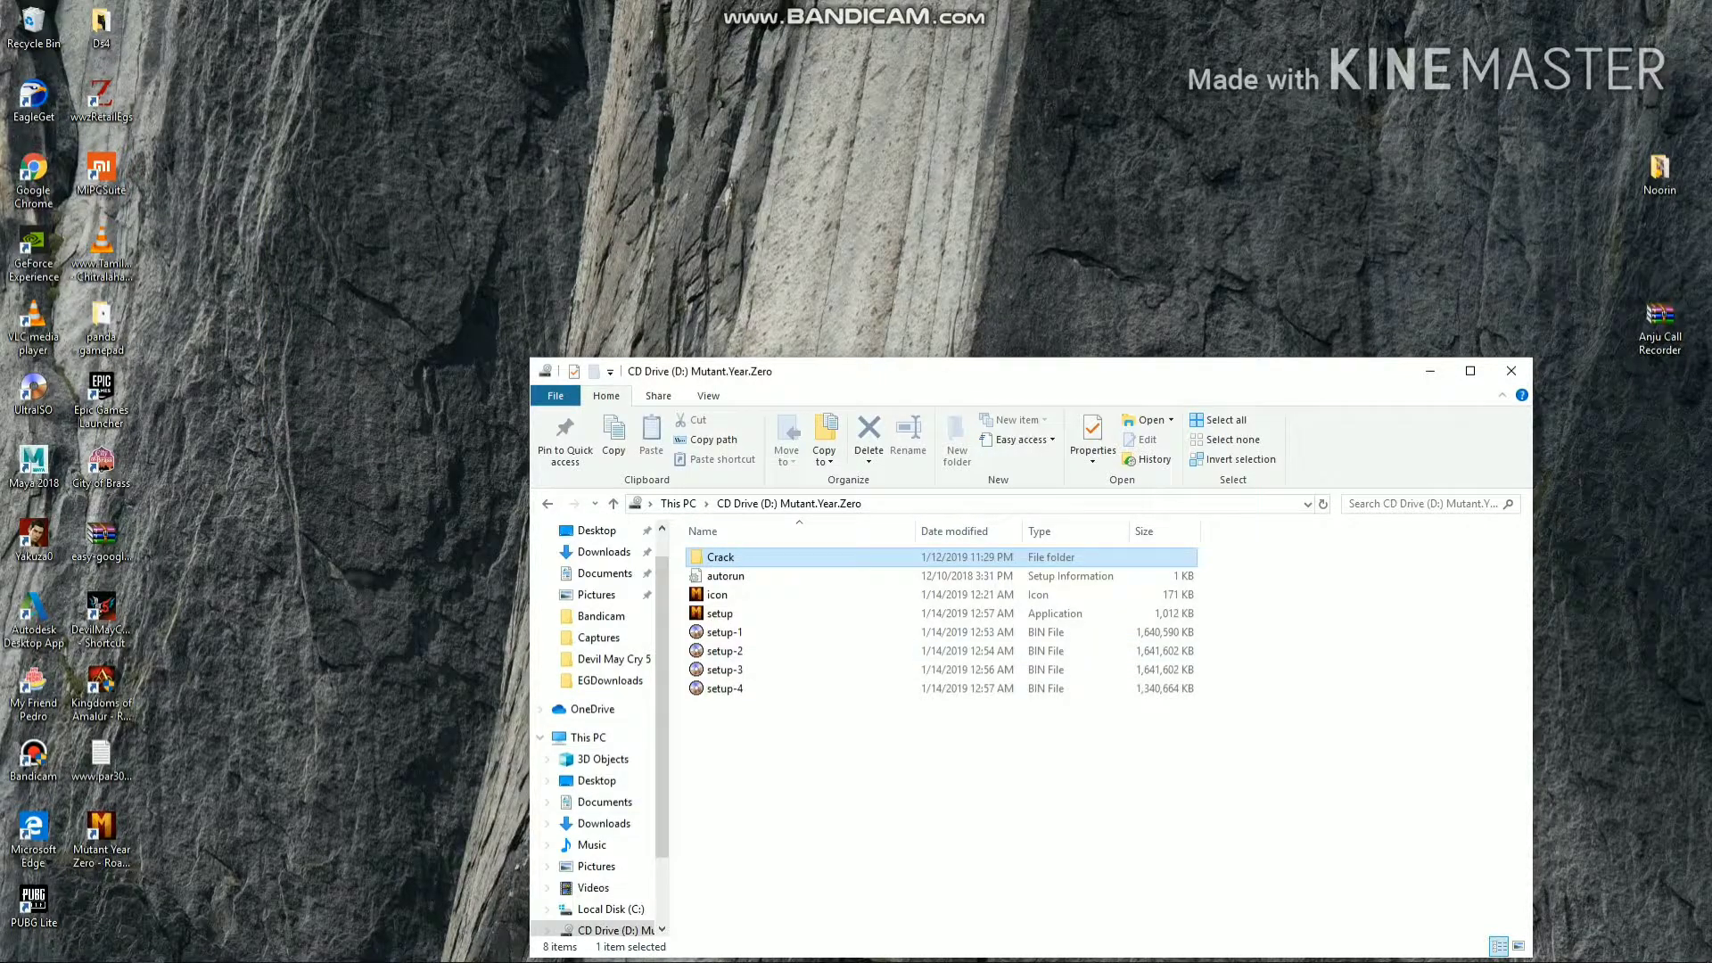
Step: Switch to the Notepad notes and add the line "now click on the crack files"
click(313, 950)
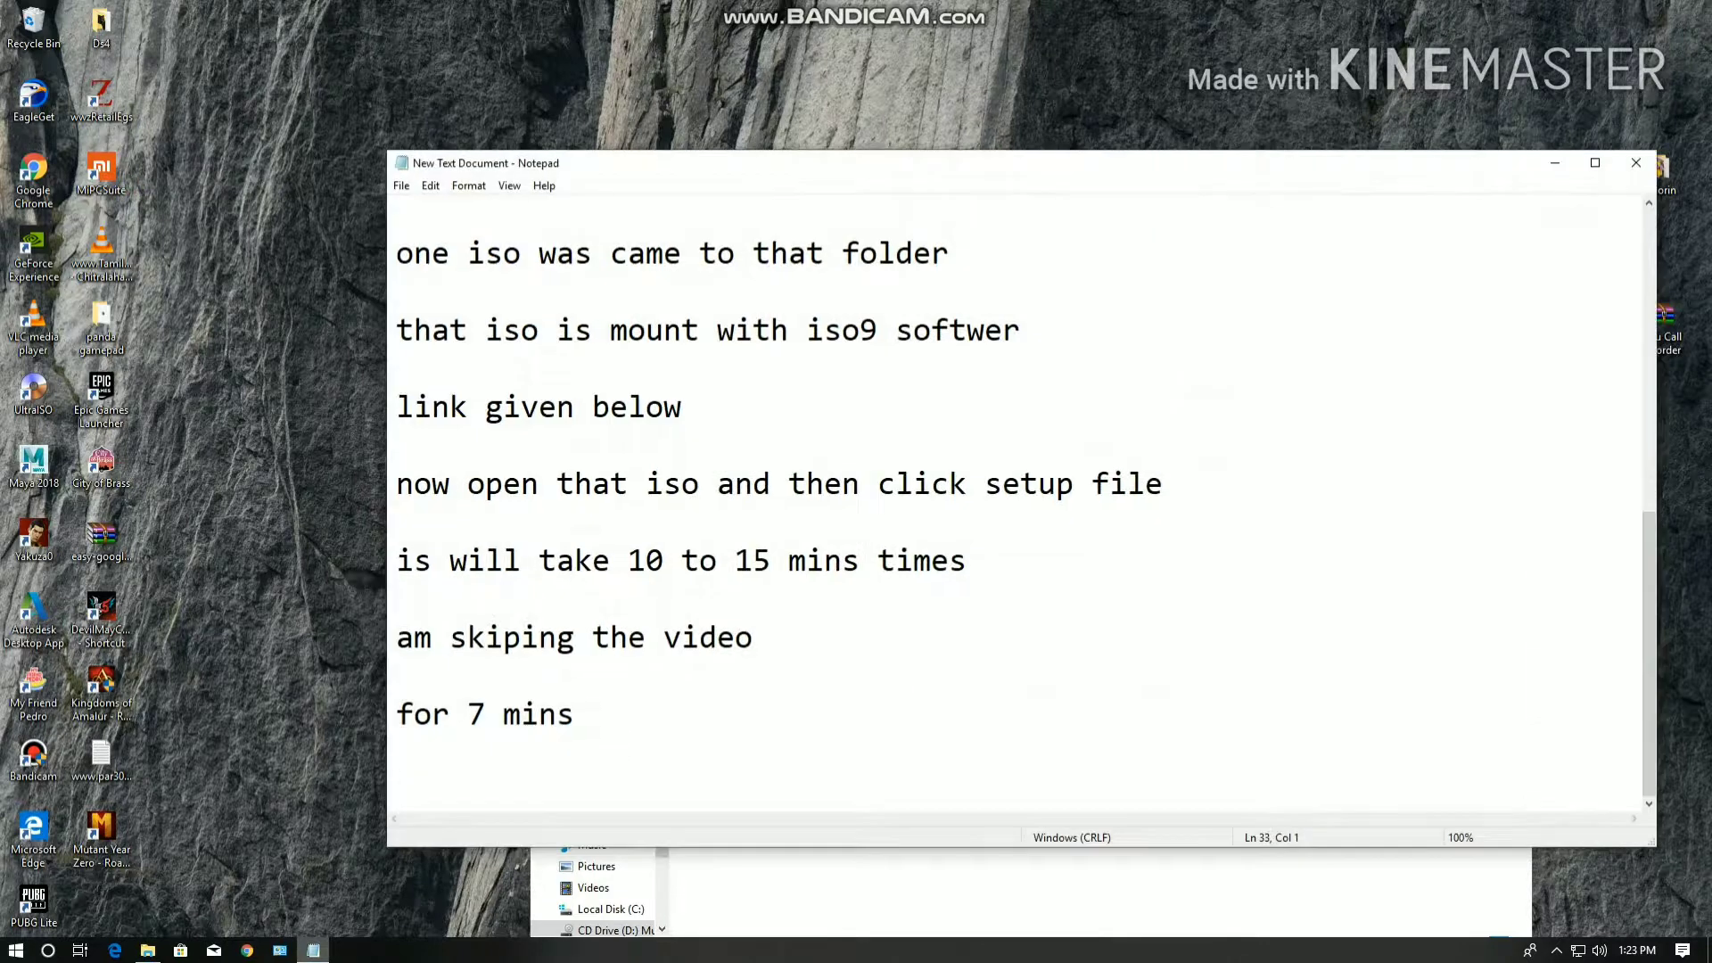
text(now click o)
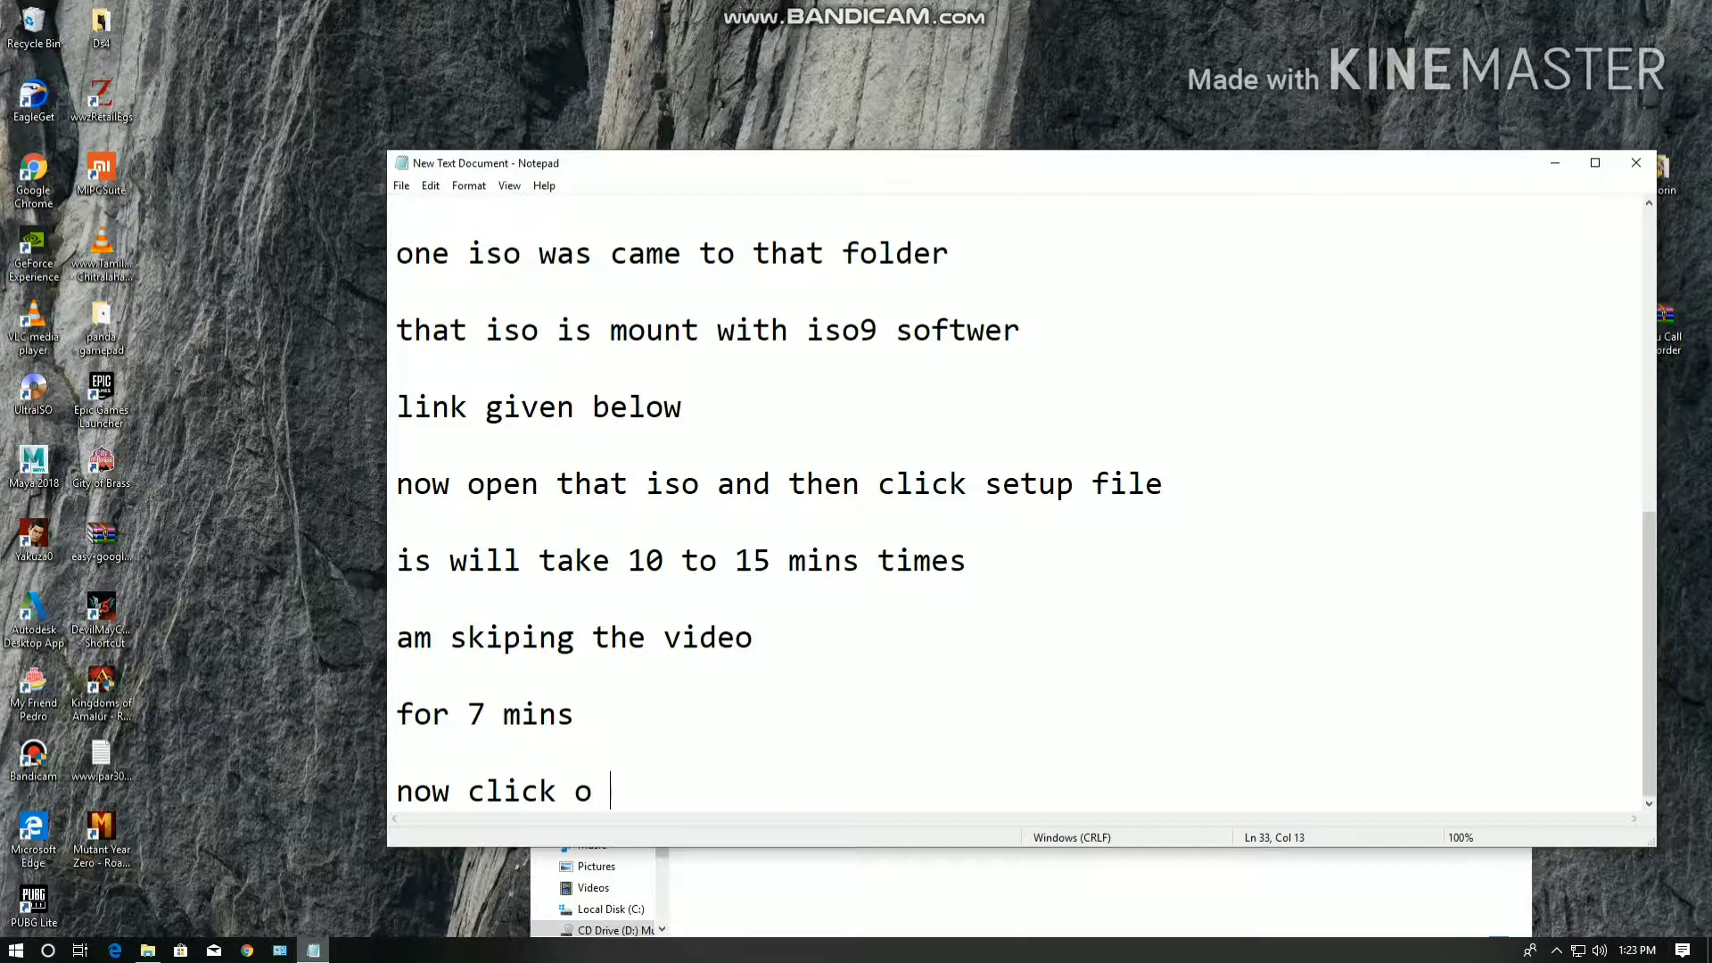
key(BackSpace)
key(BackSpace)
text(on the crack )
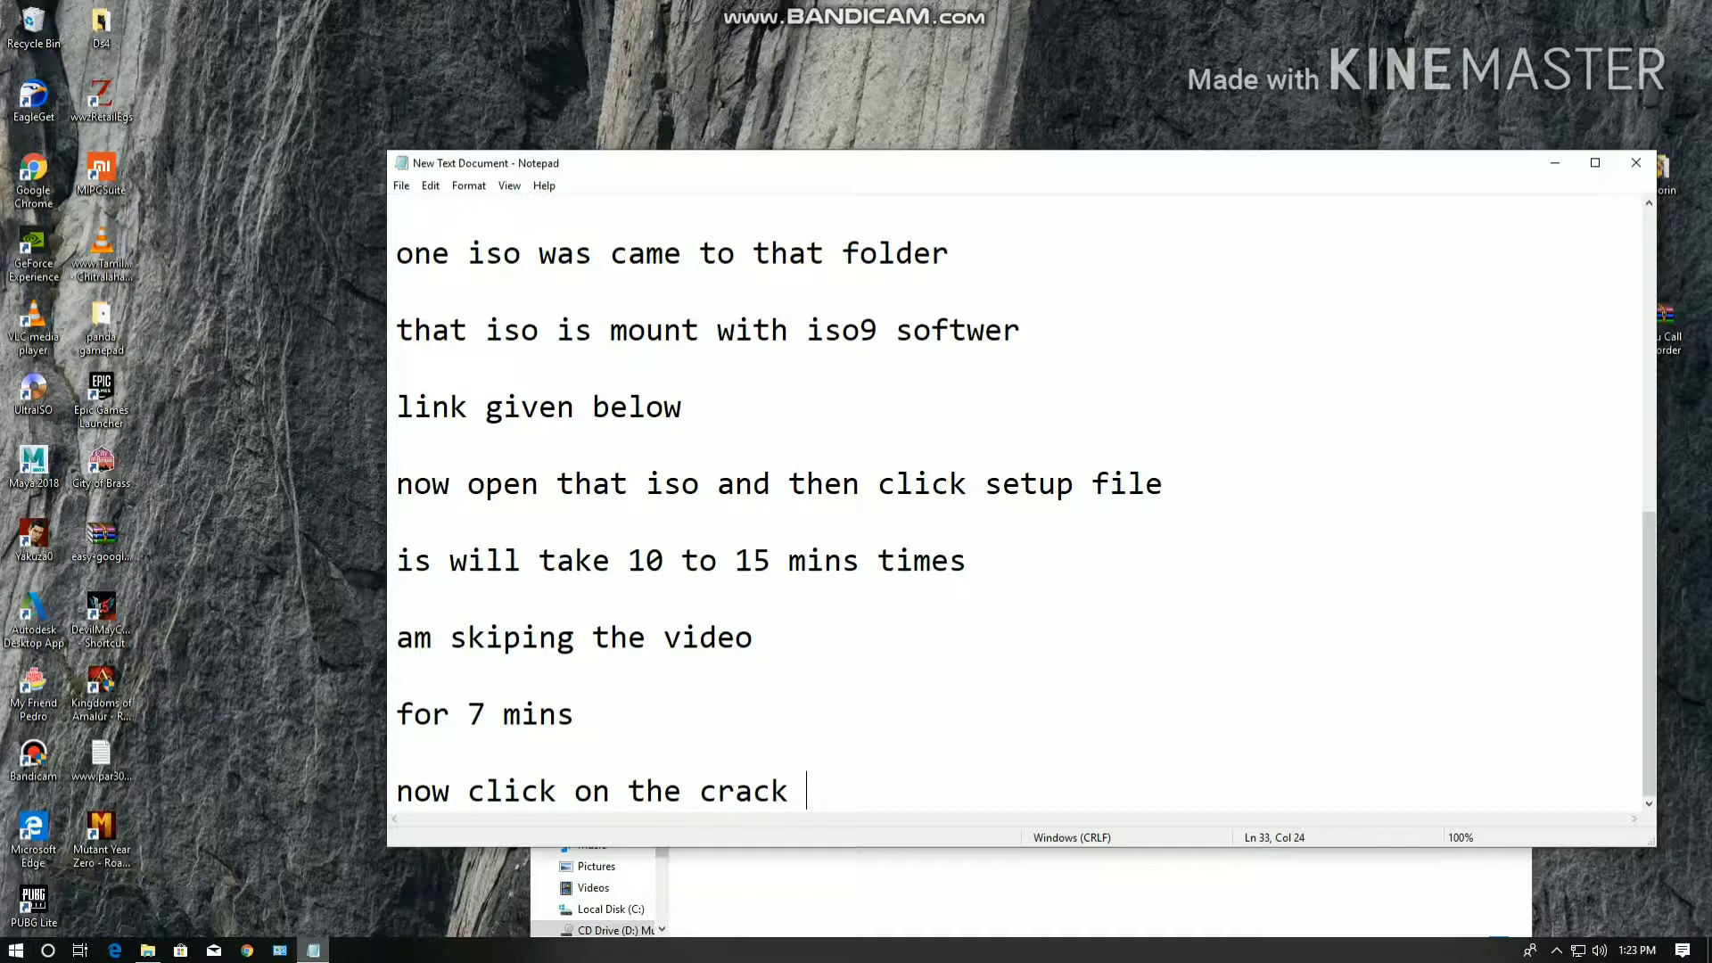
text(files)
key(Return)
key(Return)
Step: Add the line "and copy that past it on the game installion folder like me" to the notes and minimize the window
text(and cop)
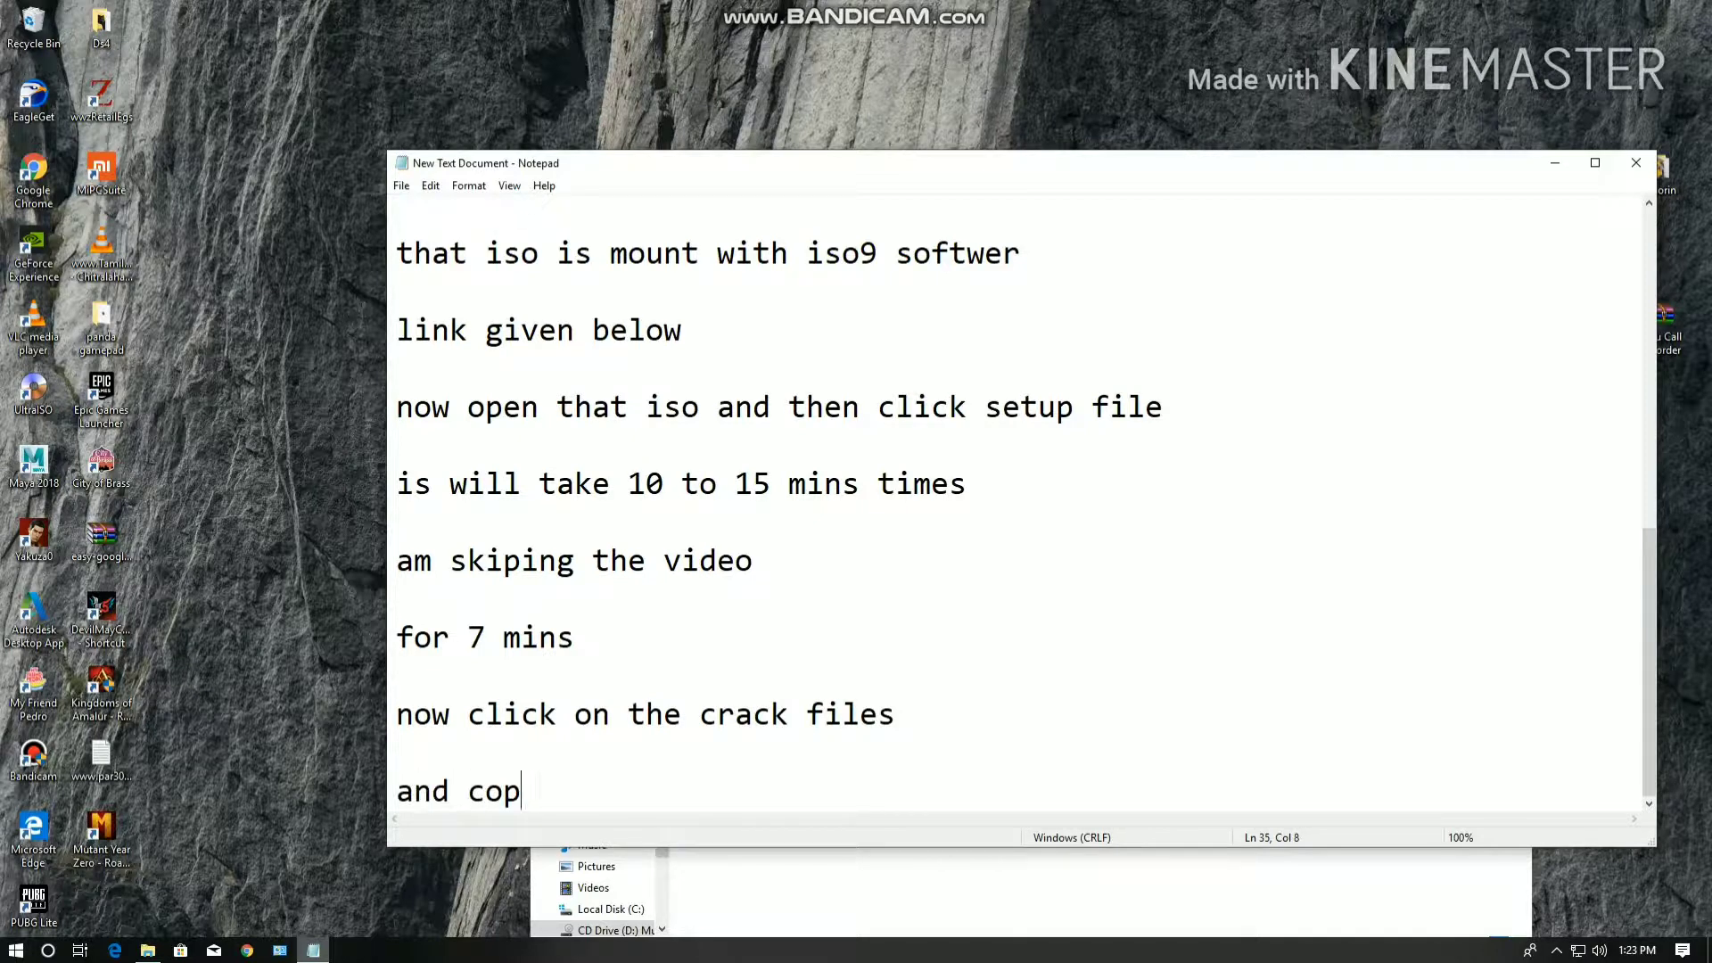
text(y that past )
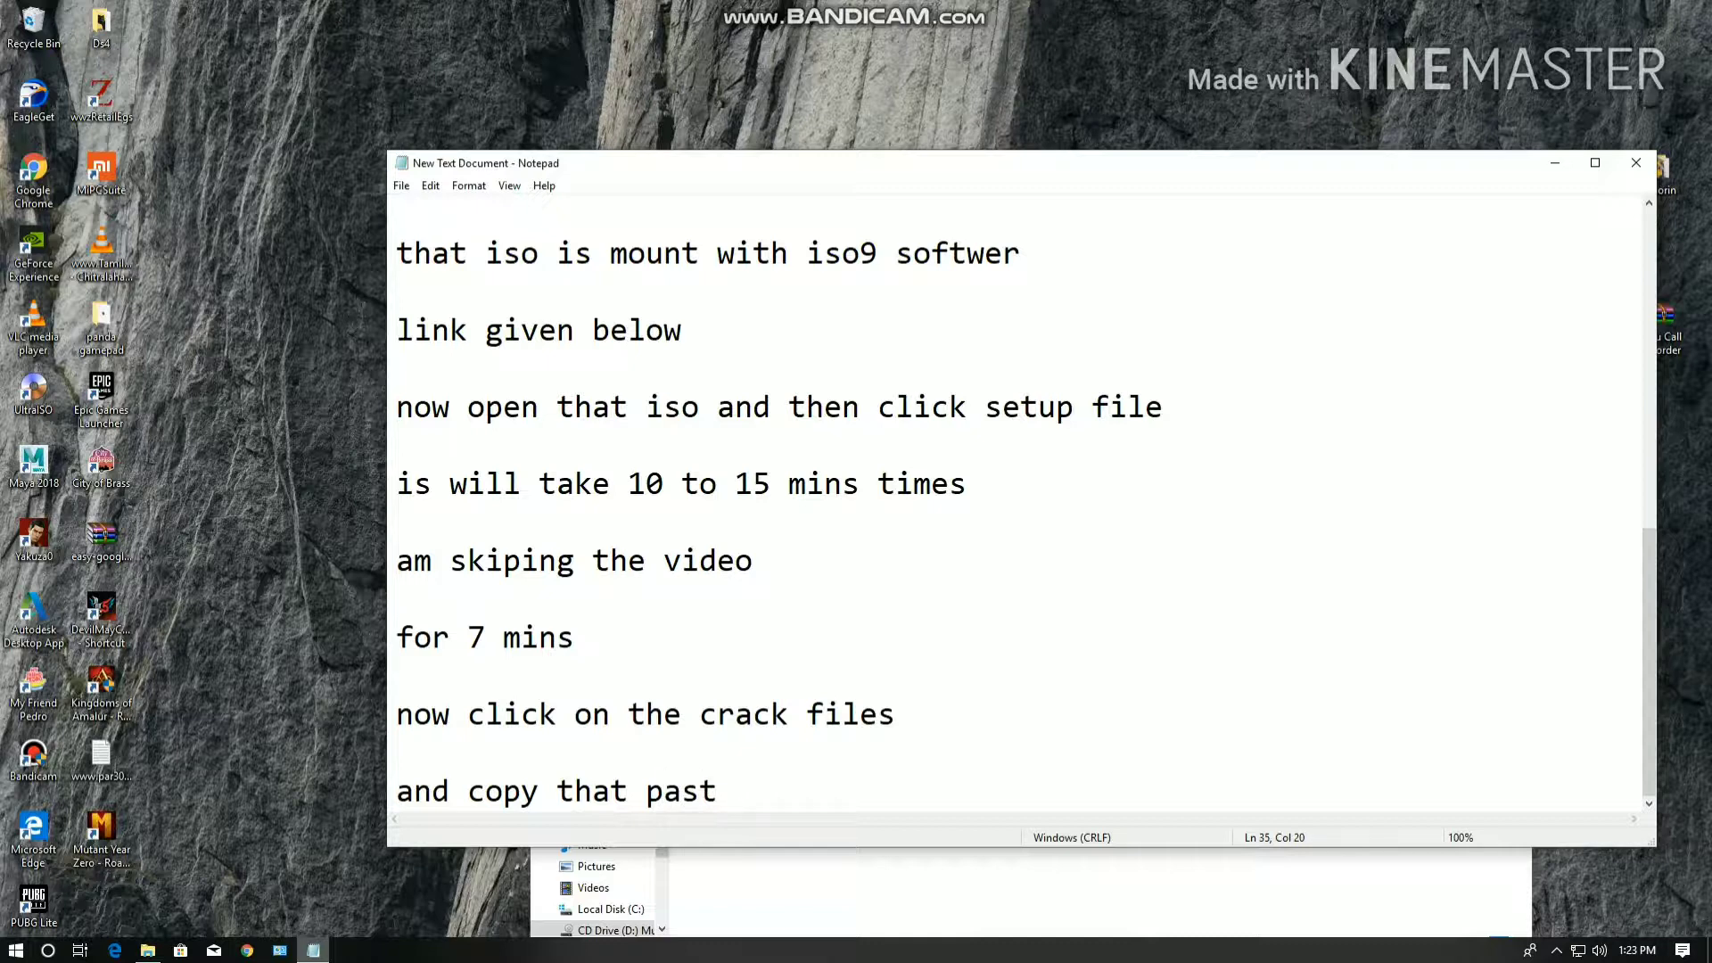
text(it on the)
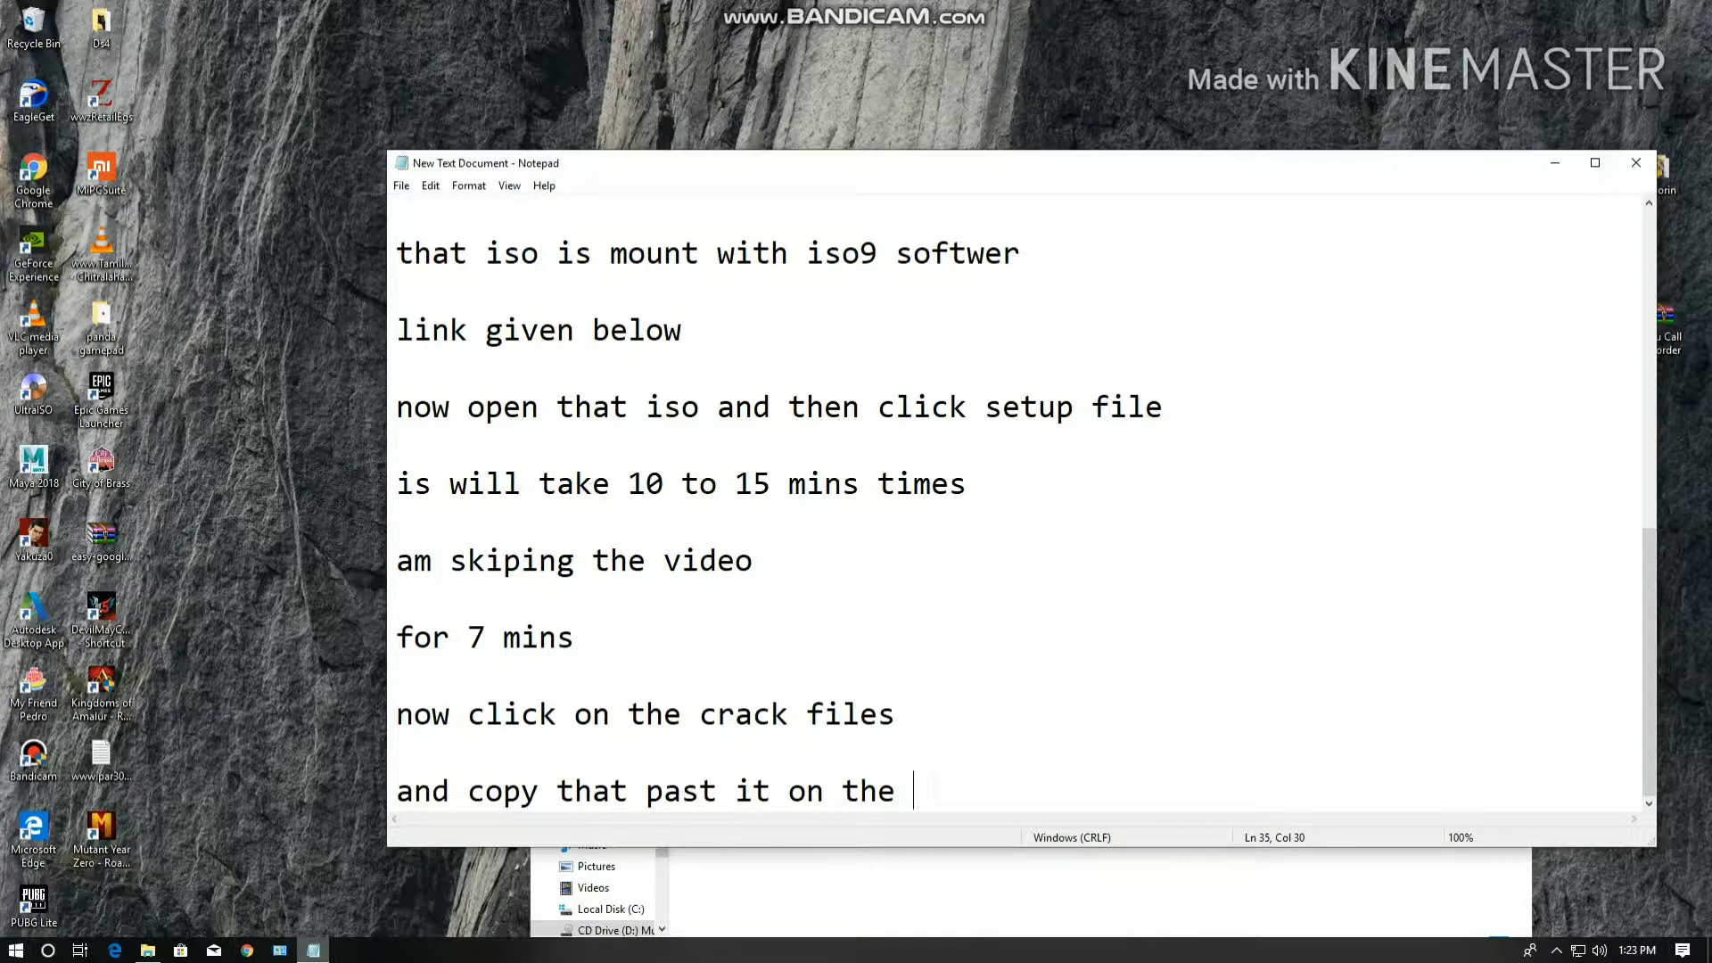
text(game installion )
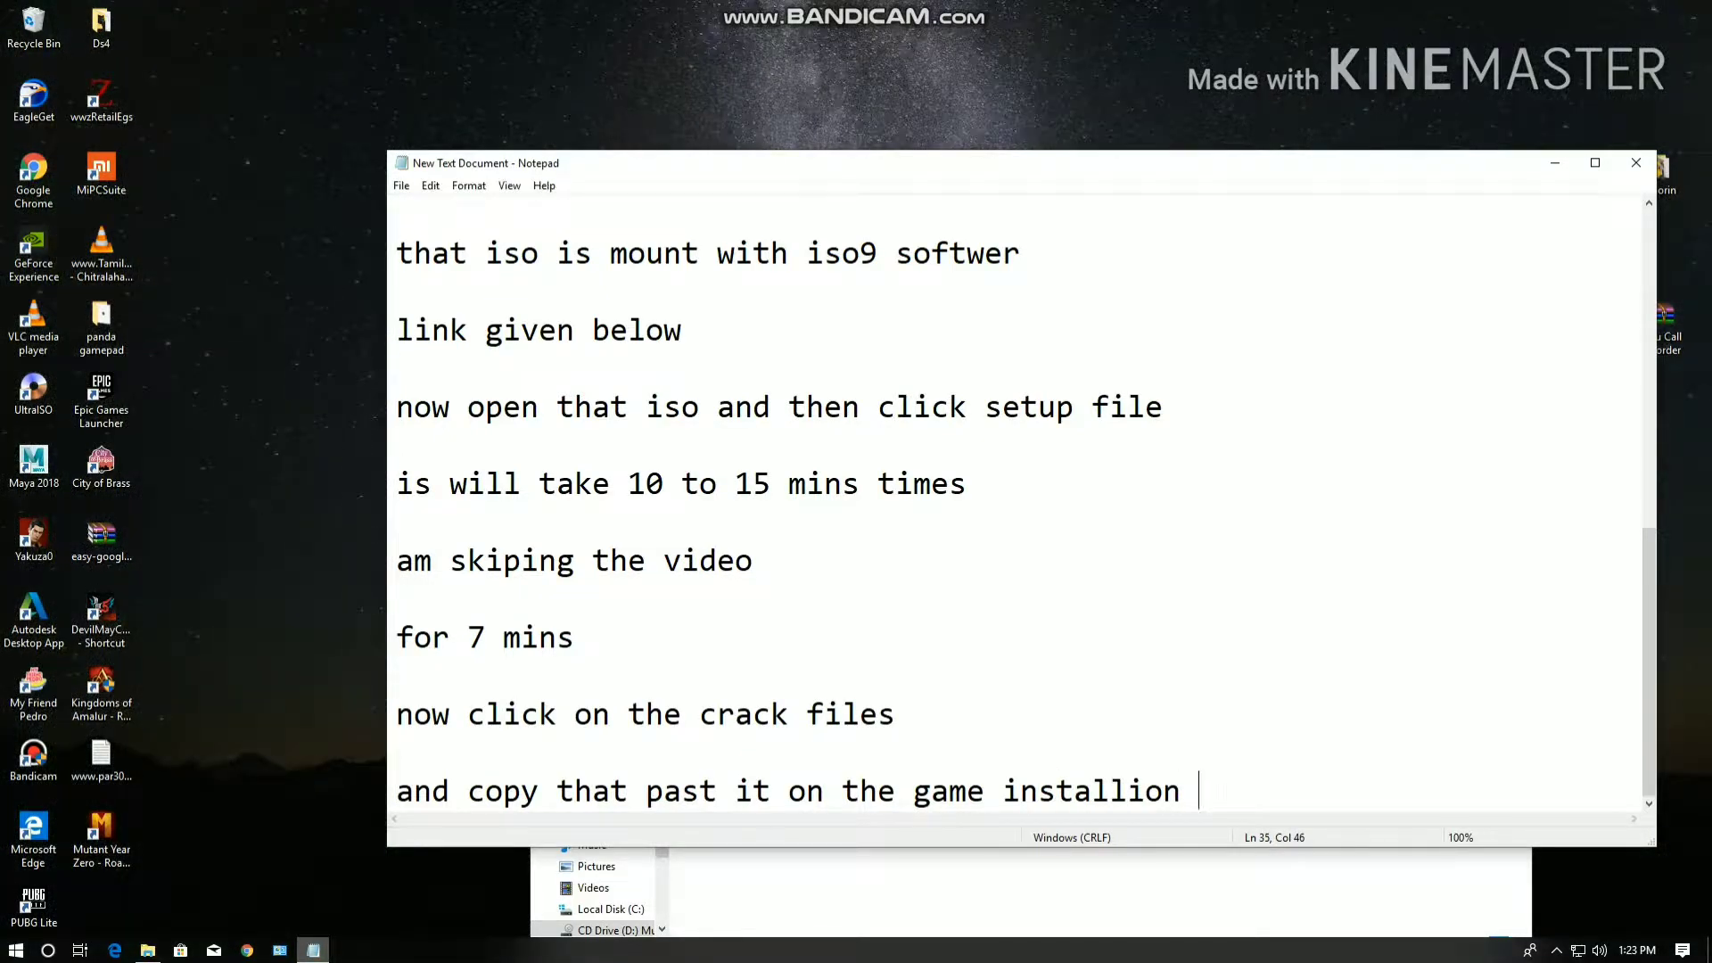
text(folder)
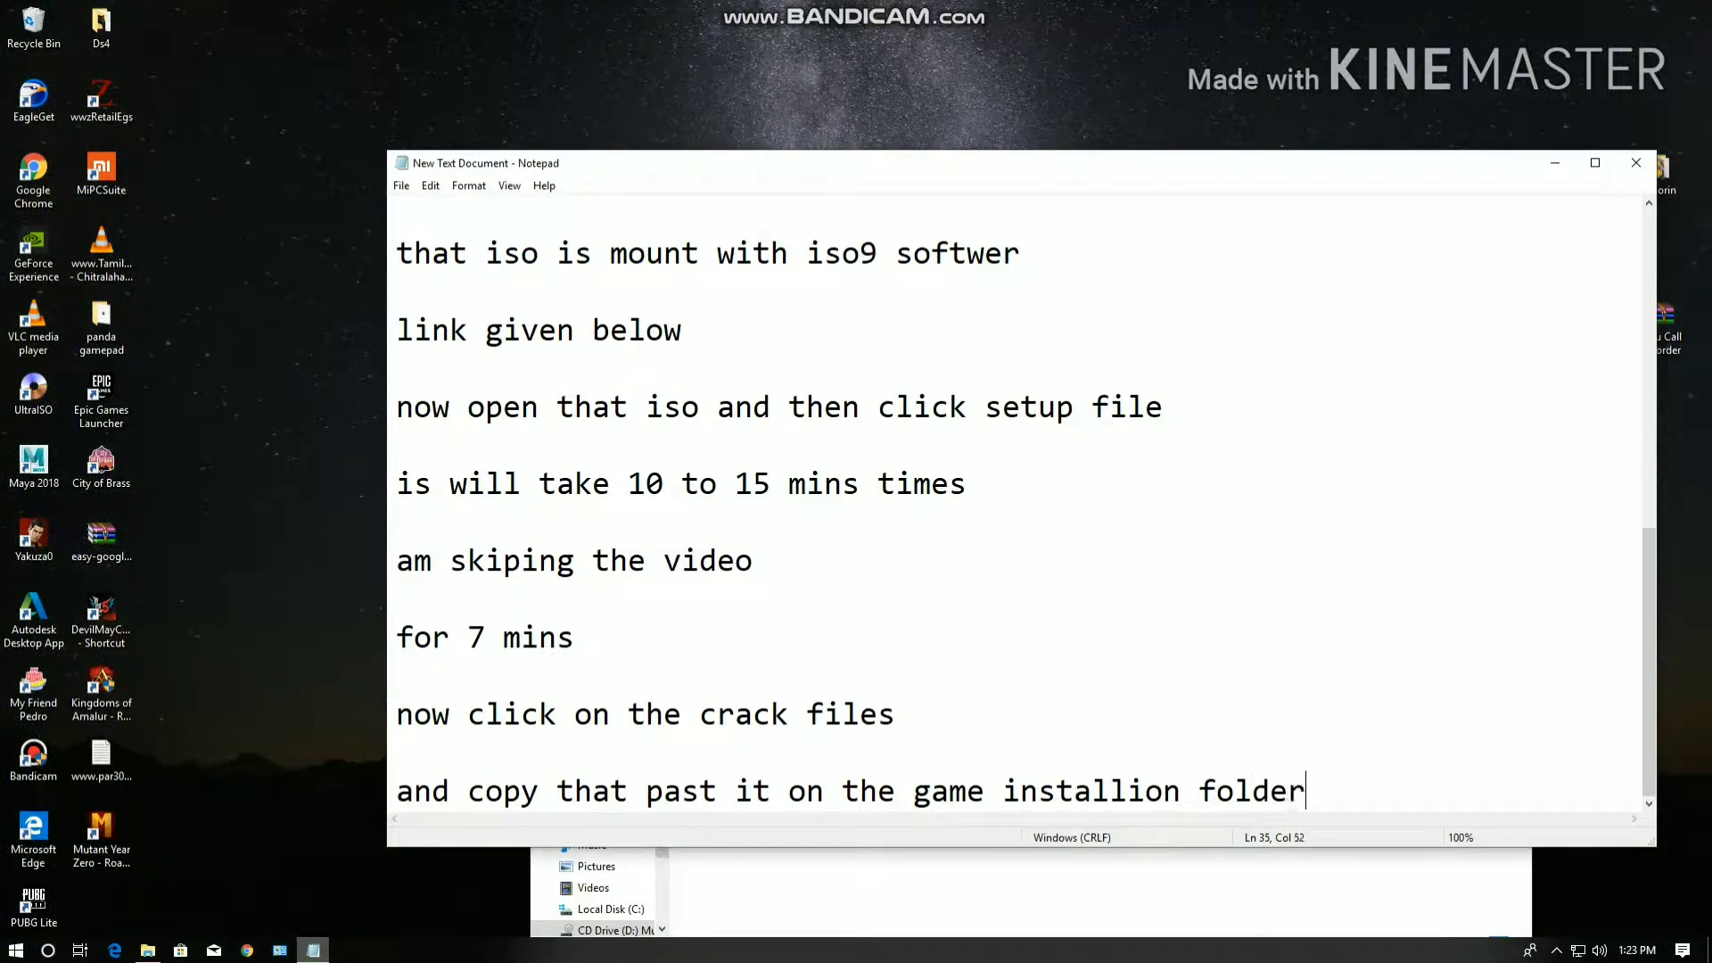
text( like me)
key(Return)
key(Return)
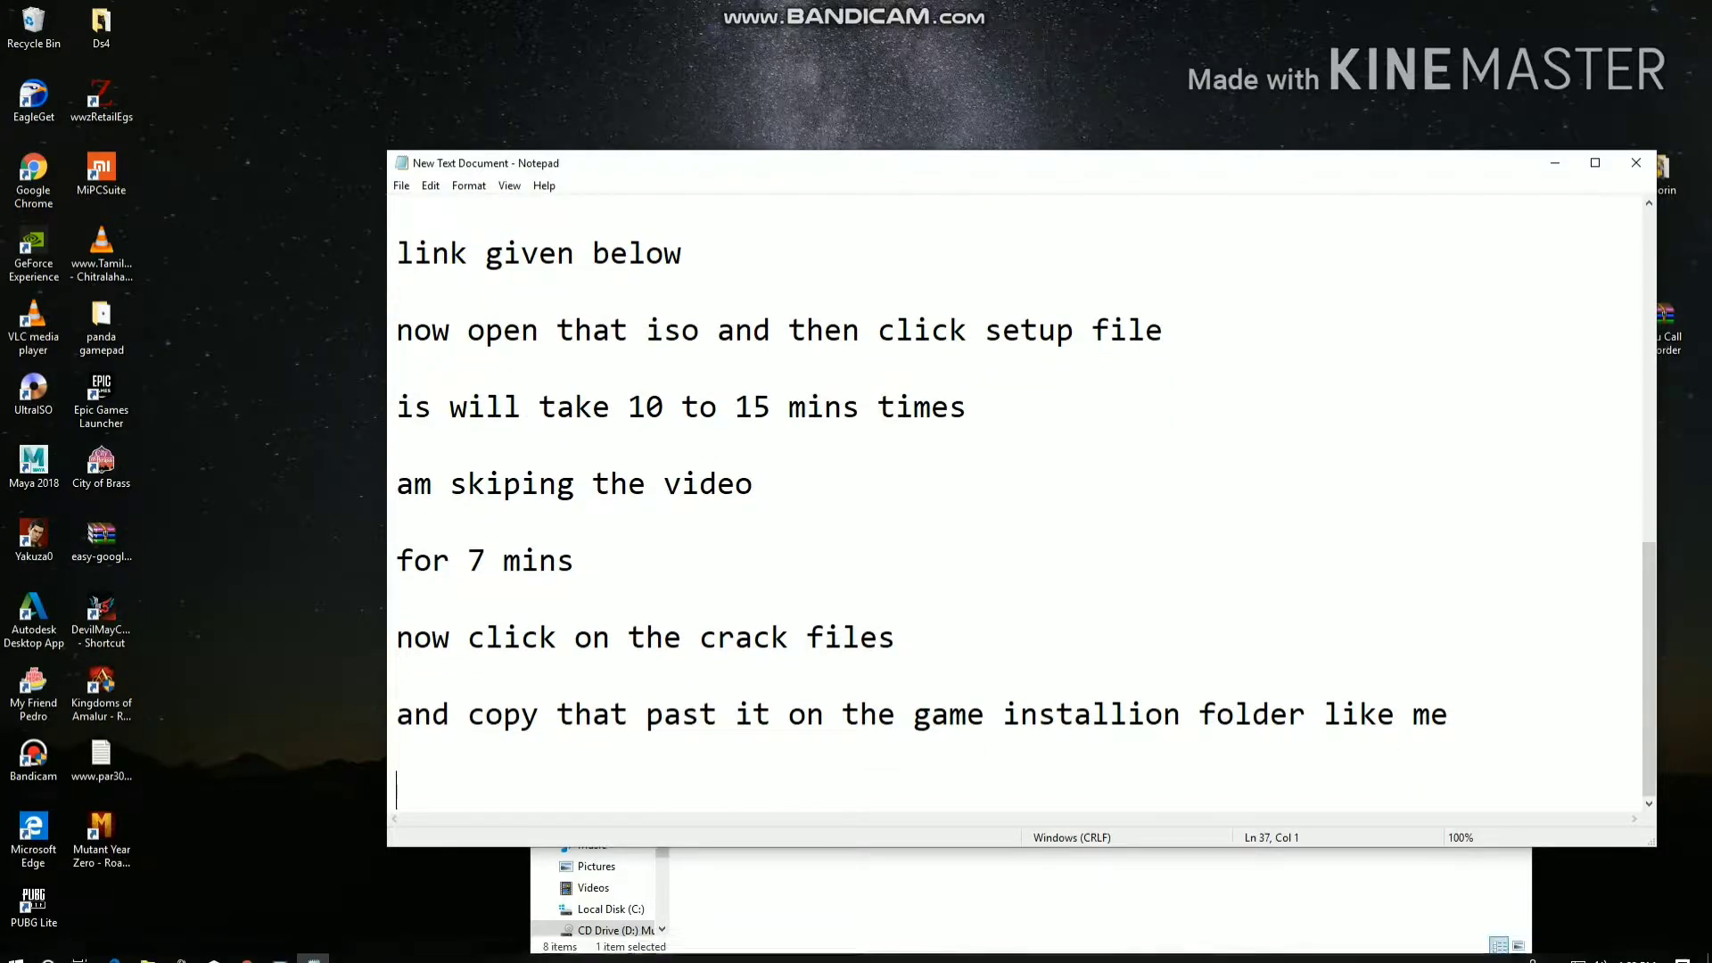
click(1555, 162)
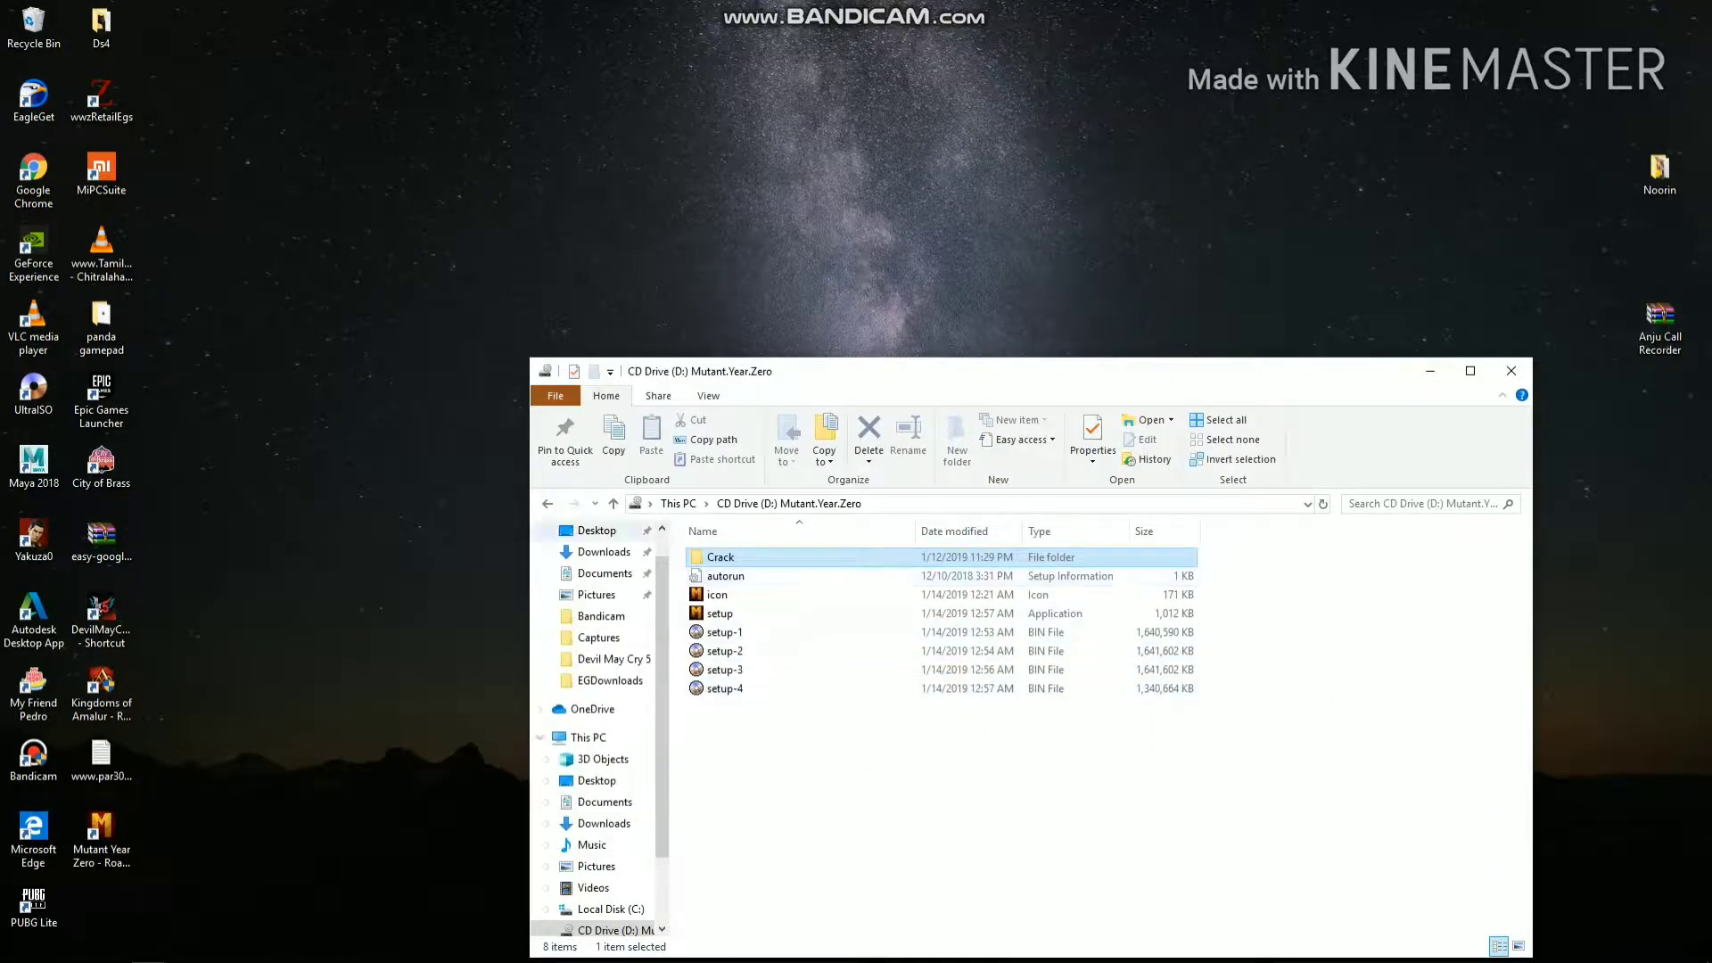
Step: Copy CPY, steam_api64.dll and steamclient64.dll from the disc's Crack\Engine\Binaries\ThirdParty\Steamworks\Steamv139\Win64 folder
double_click(732, 556)
double_click(731, 556)
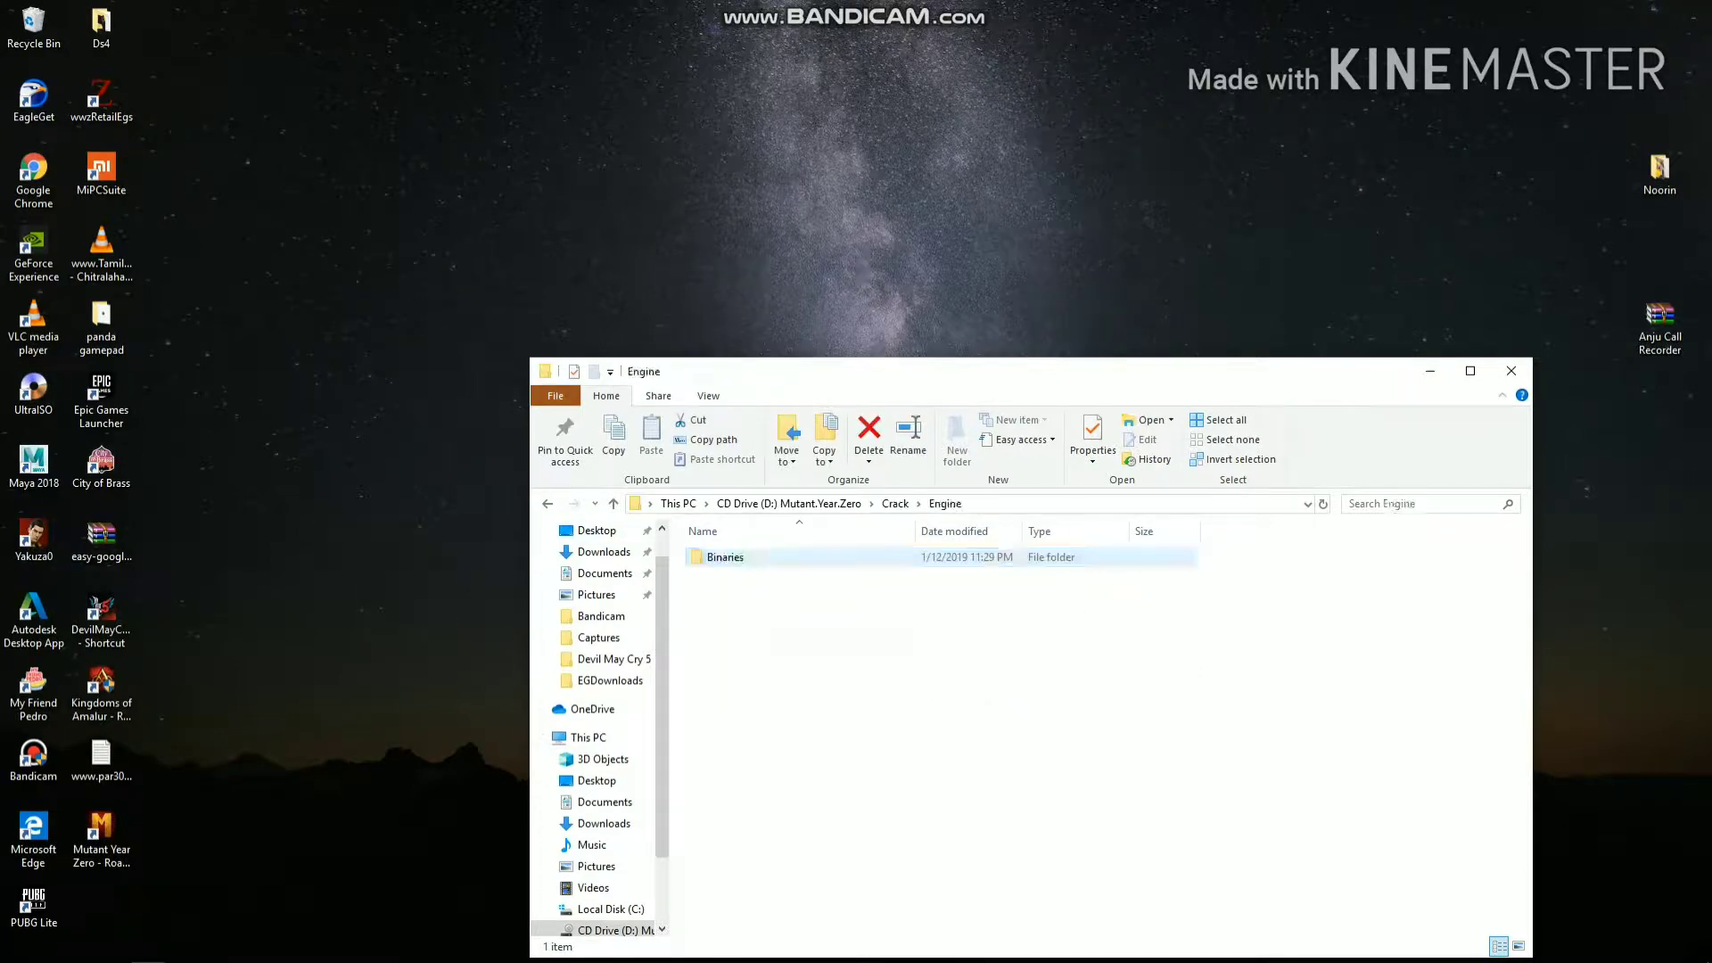
double_click(731, 557)
click(731, 557)
key(Return)
key(Down)
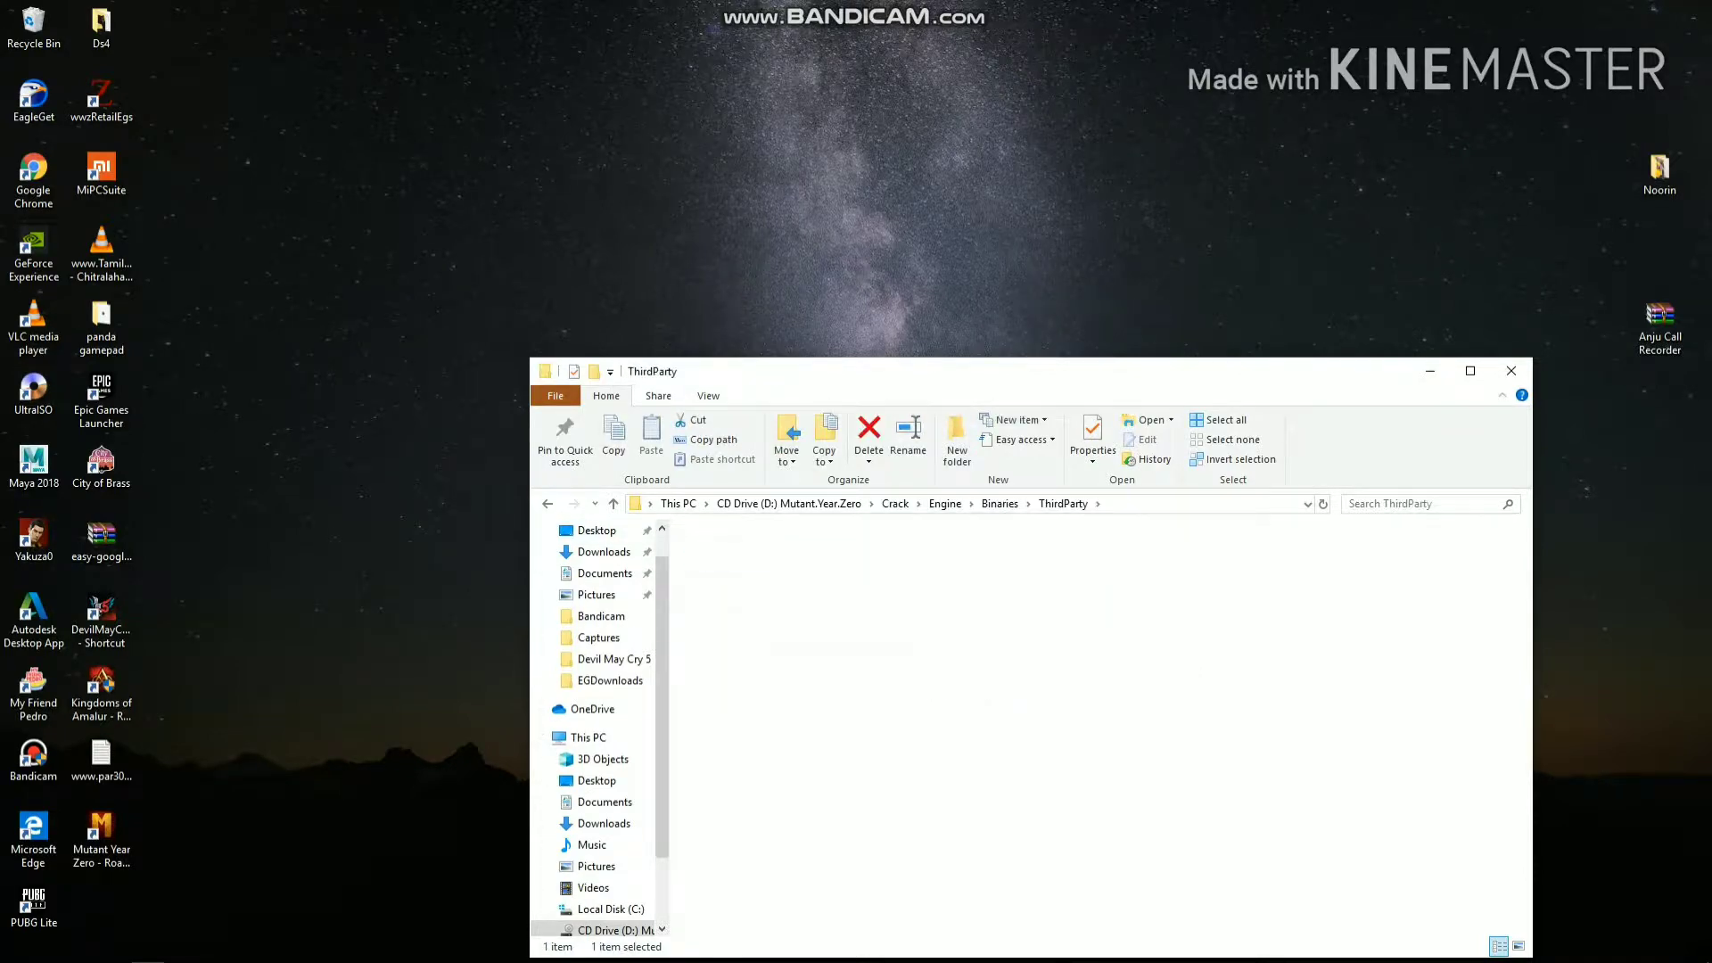
key(Return)
key(Down)
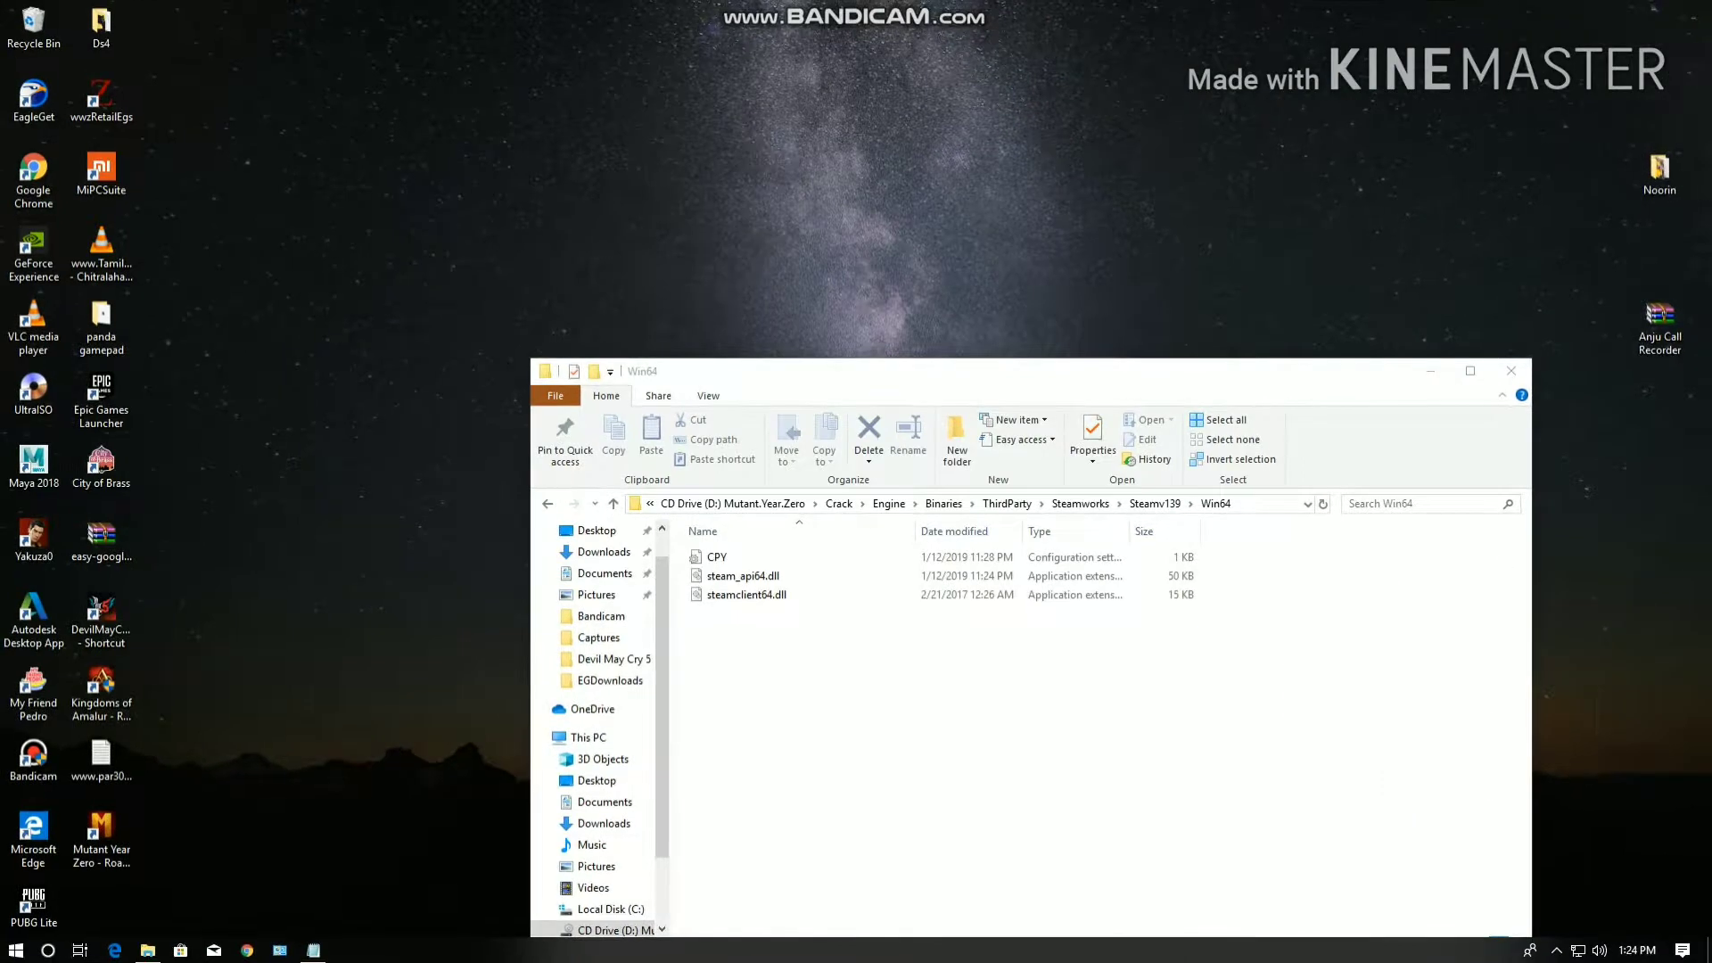
key(ctrl+a)
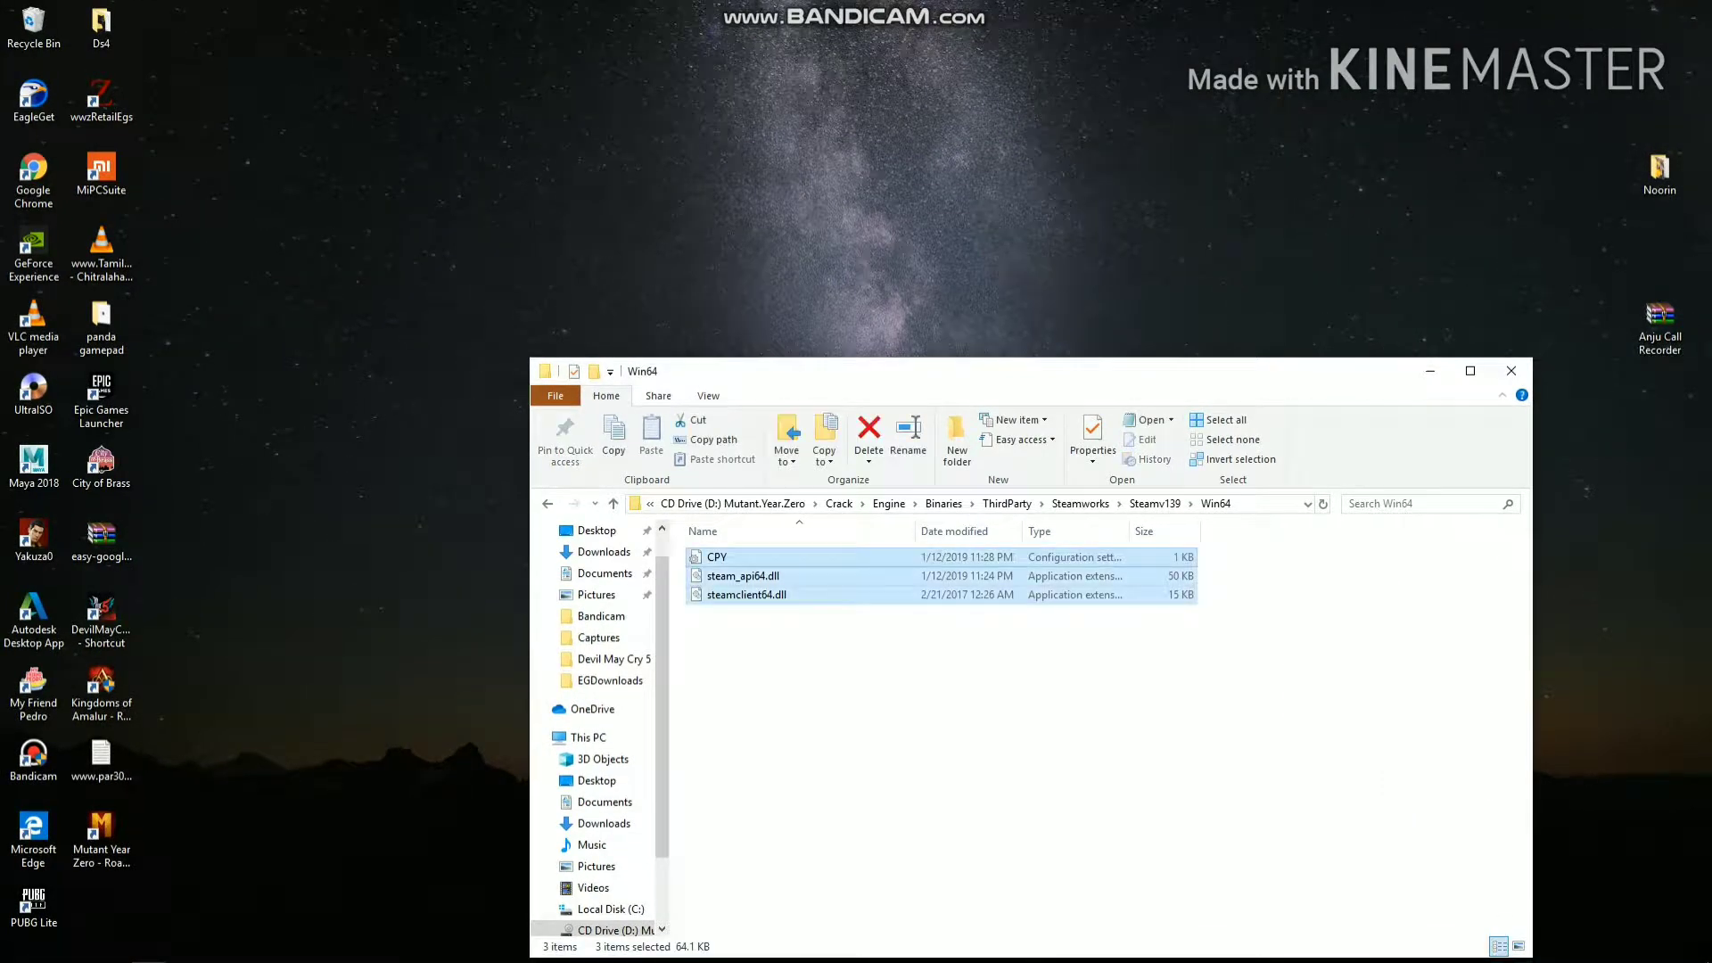
right_click(728, 555)
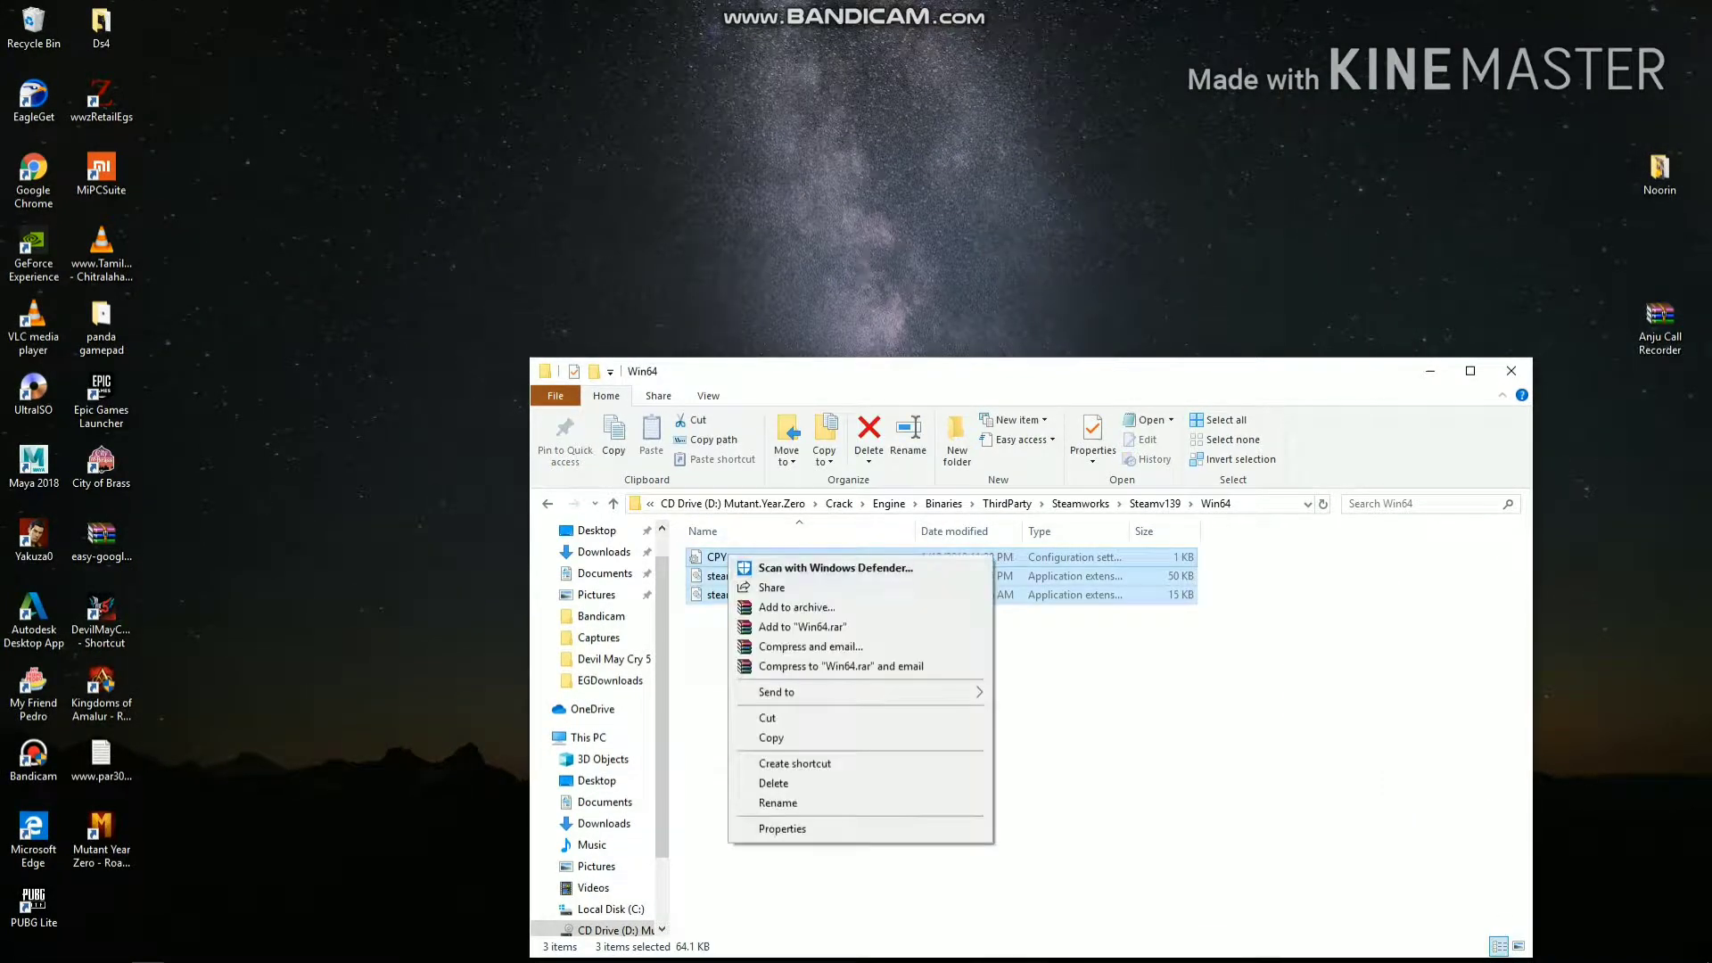
key(Up)
key(Return)
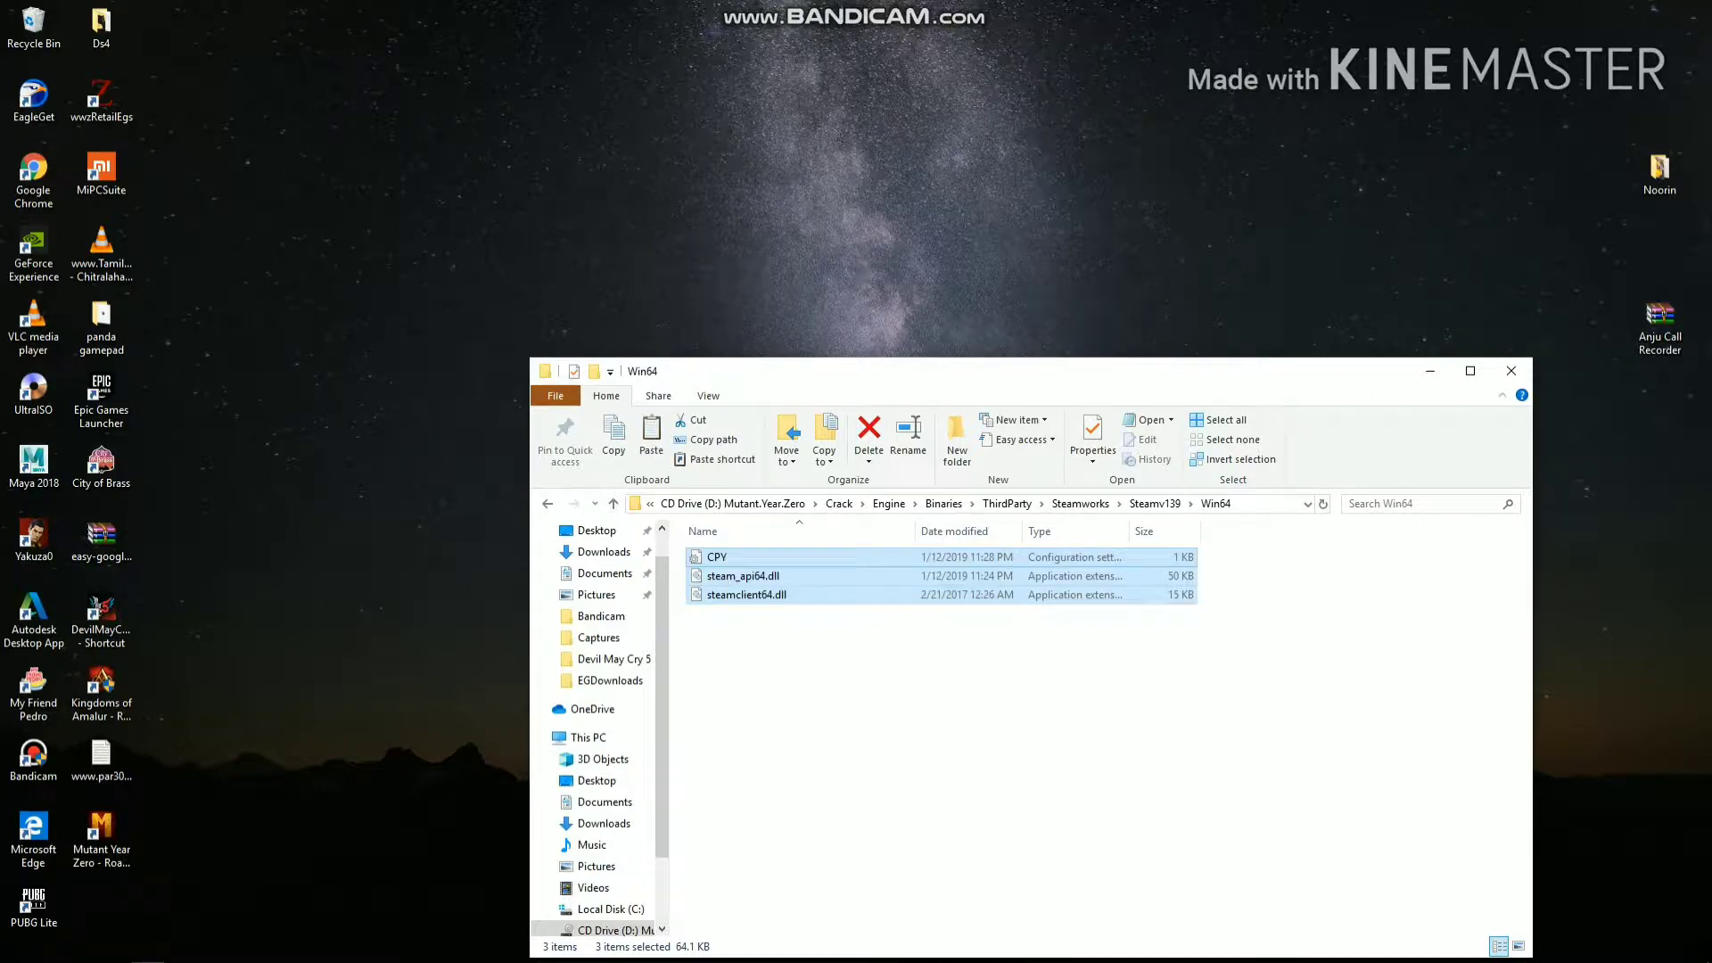
Step: Open the Mutant Year Zero - Road To Heaven folder inside Games on drive E:
key(BackSpace)
key(Right)
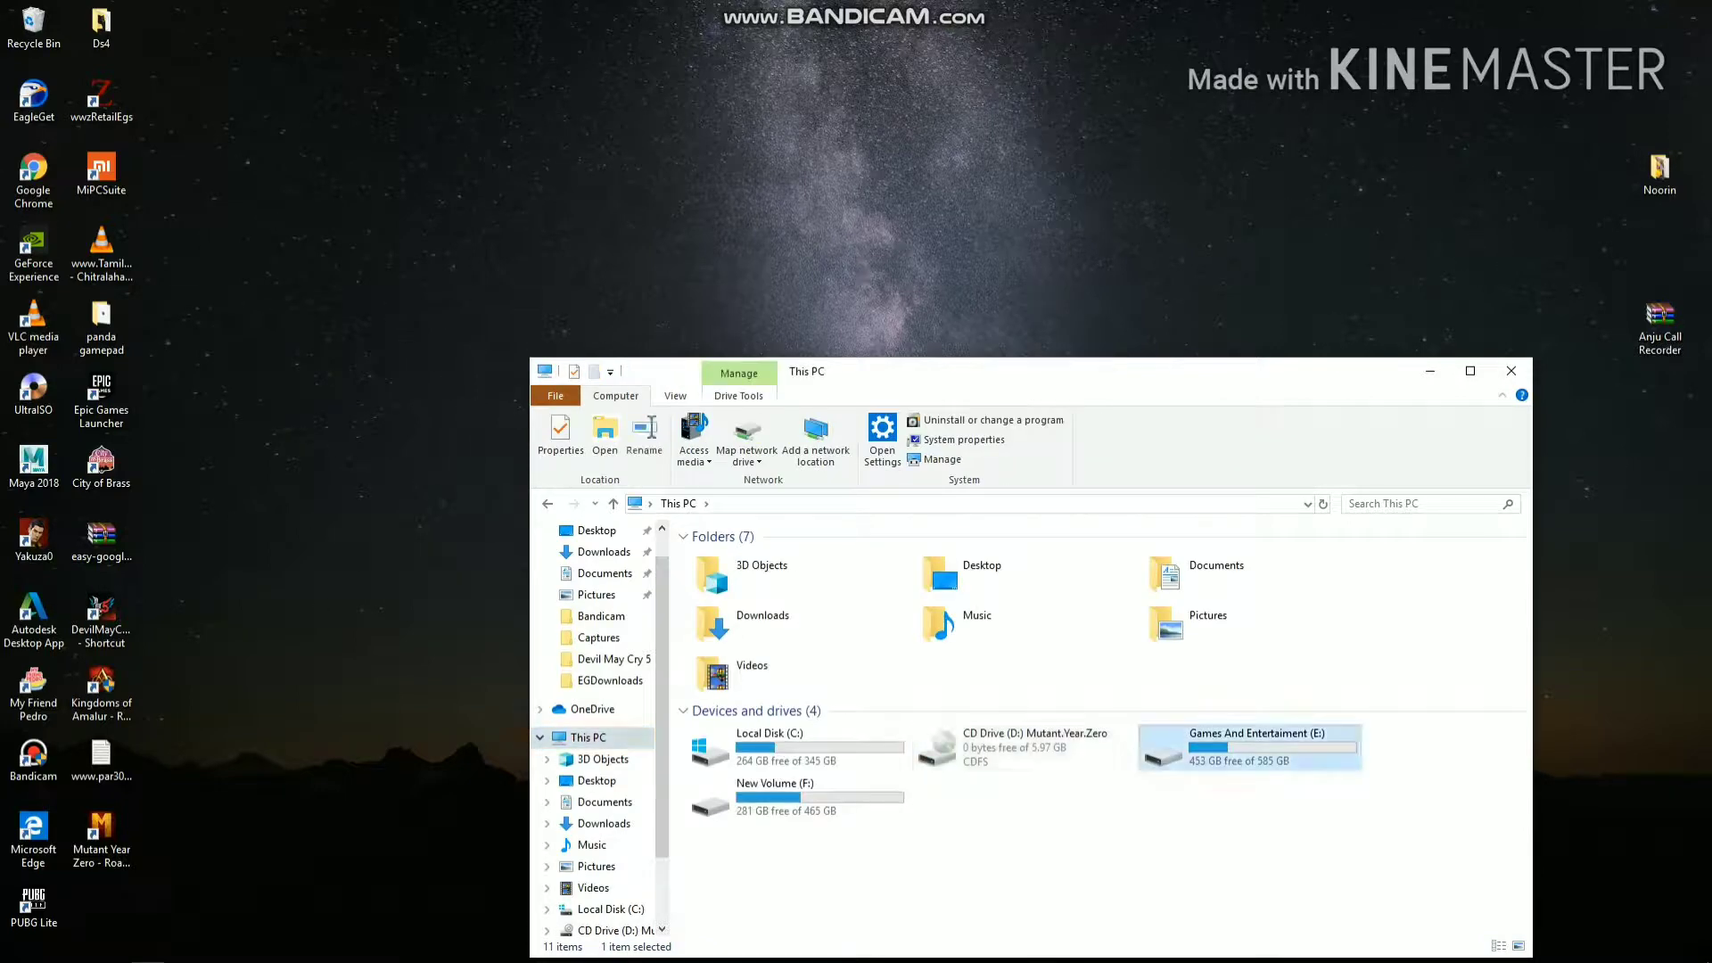
key(Return)
key(Up)
key(Up)
key(Up)
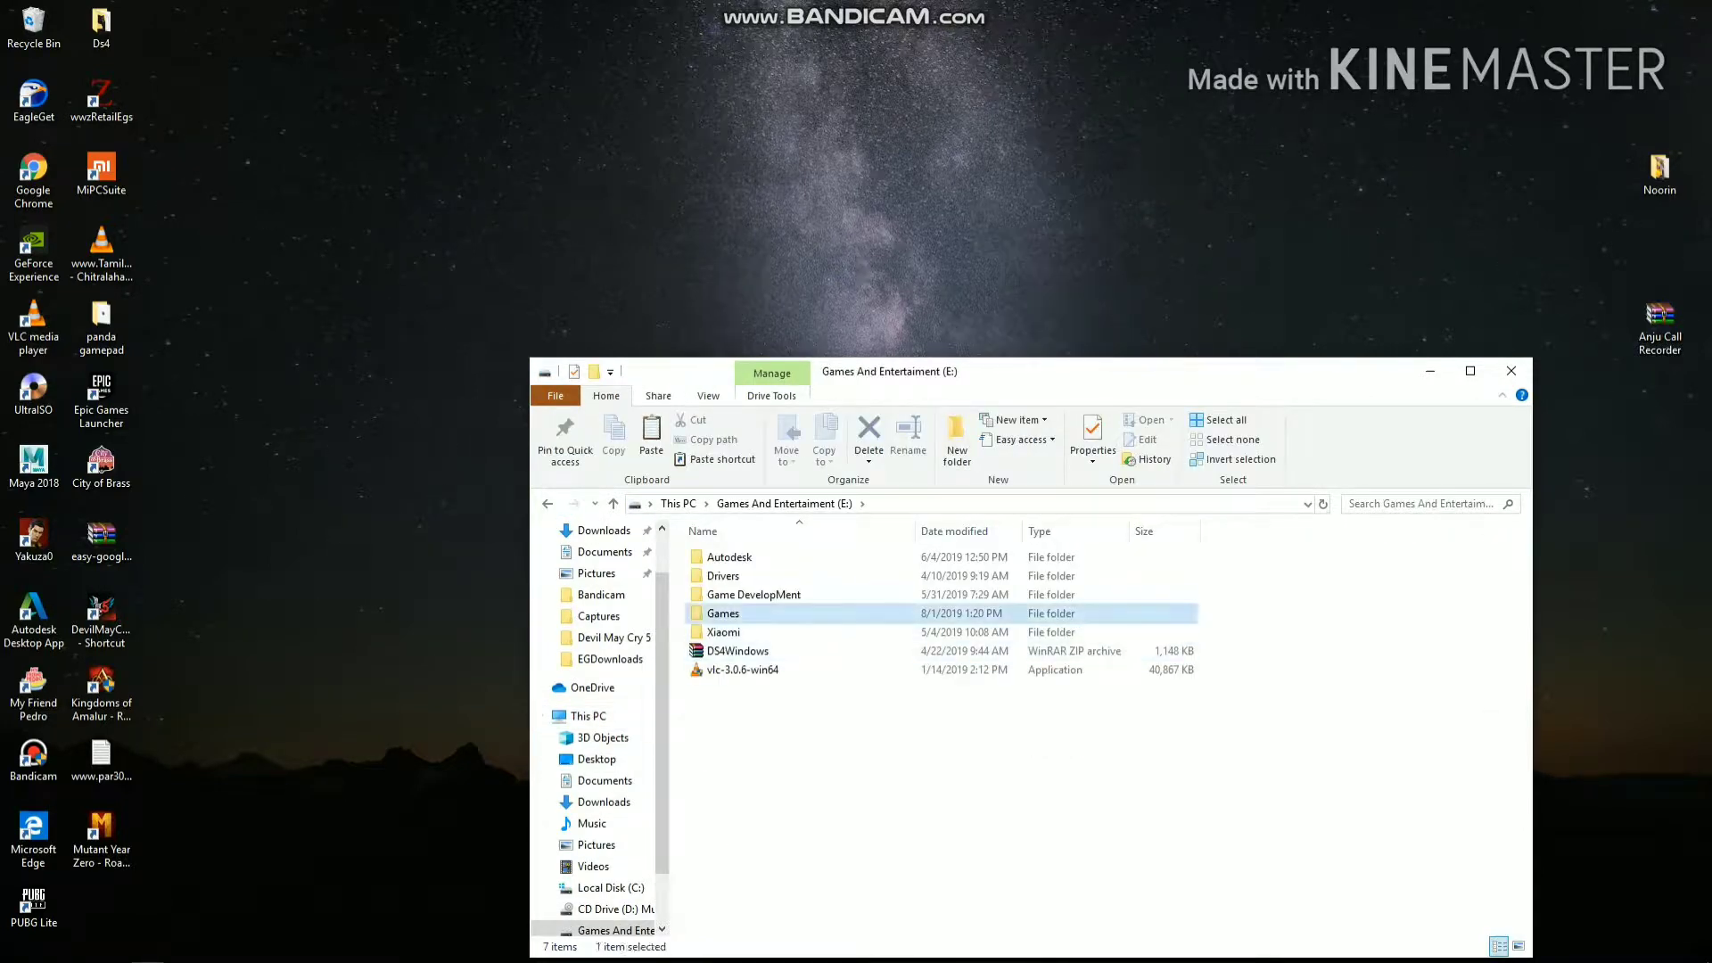
key(Return)
key(Return)
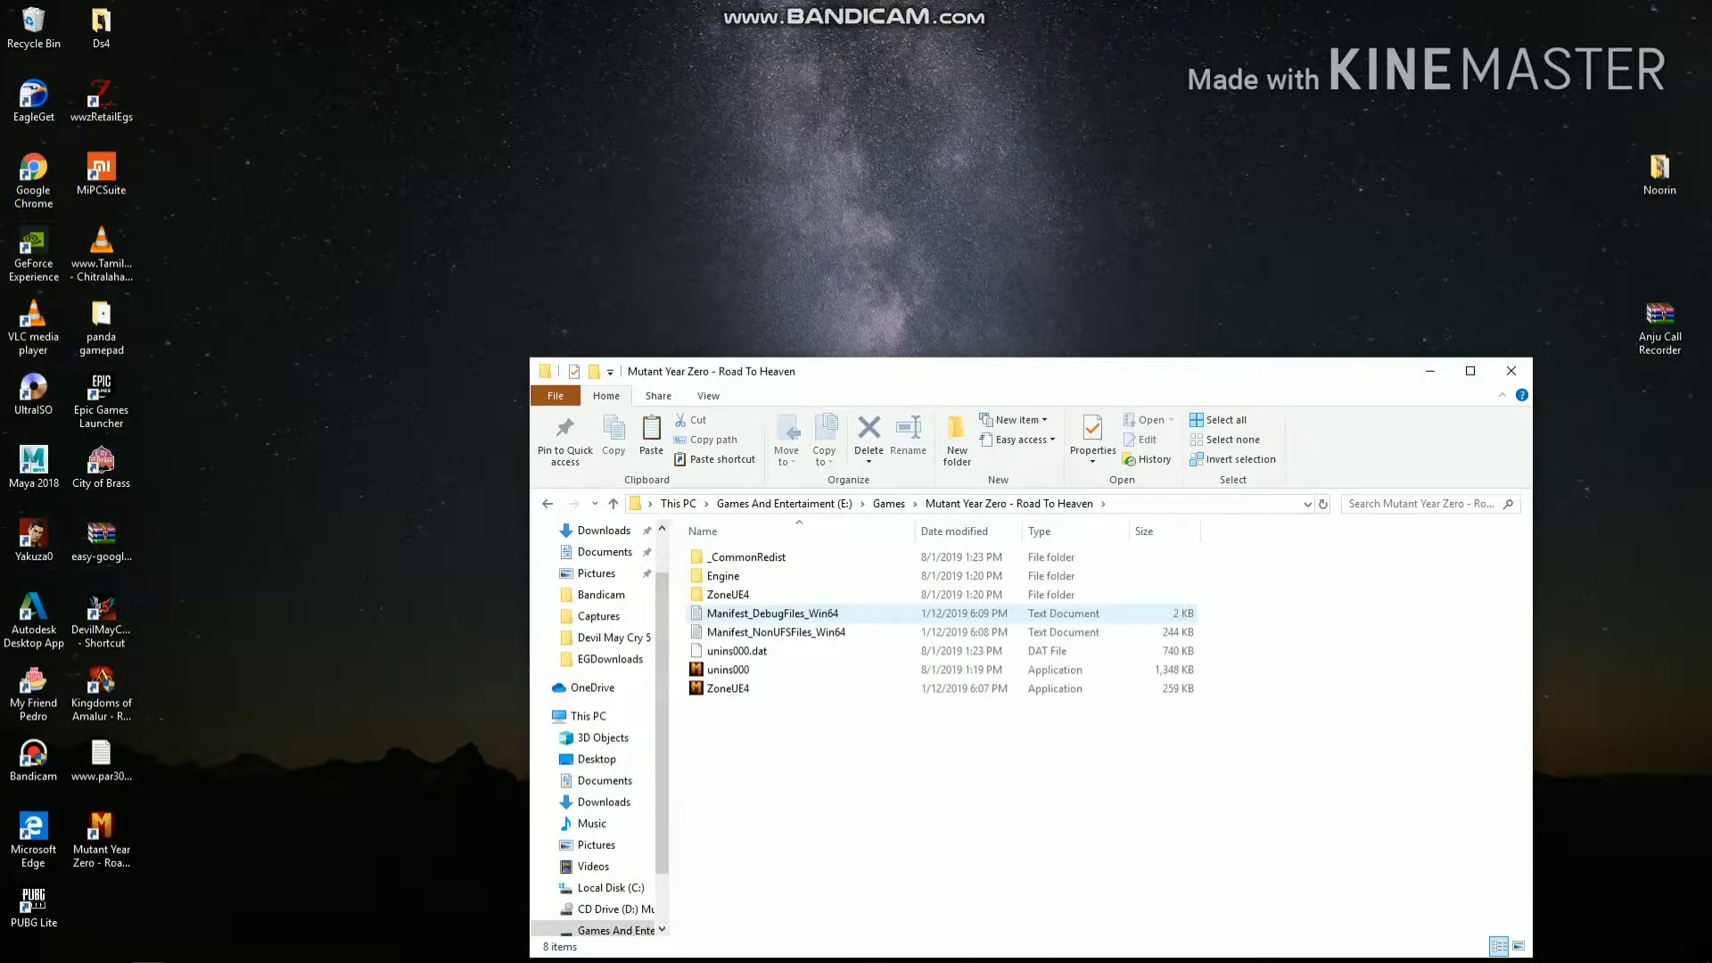
Step: Open the Engine folder inside the Mutant Year Zero - Road To Heaven game folder
key(Up)
key(Up)
key(Up)
key(Down)
key(Down)
key(Down)
key(Down)
key(Down)
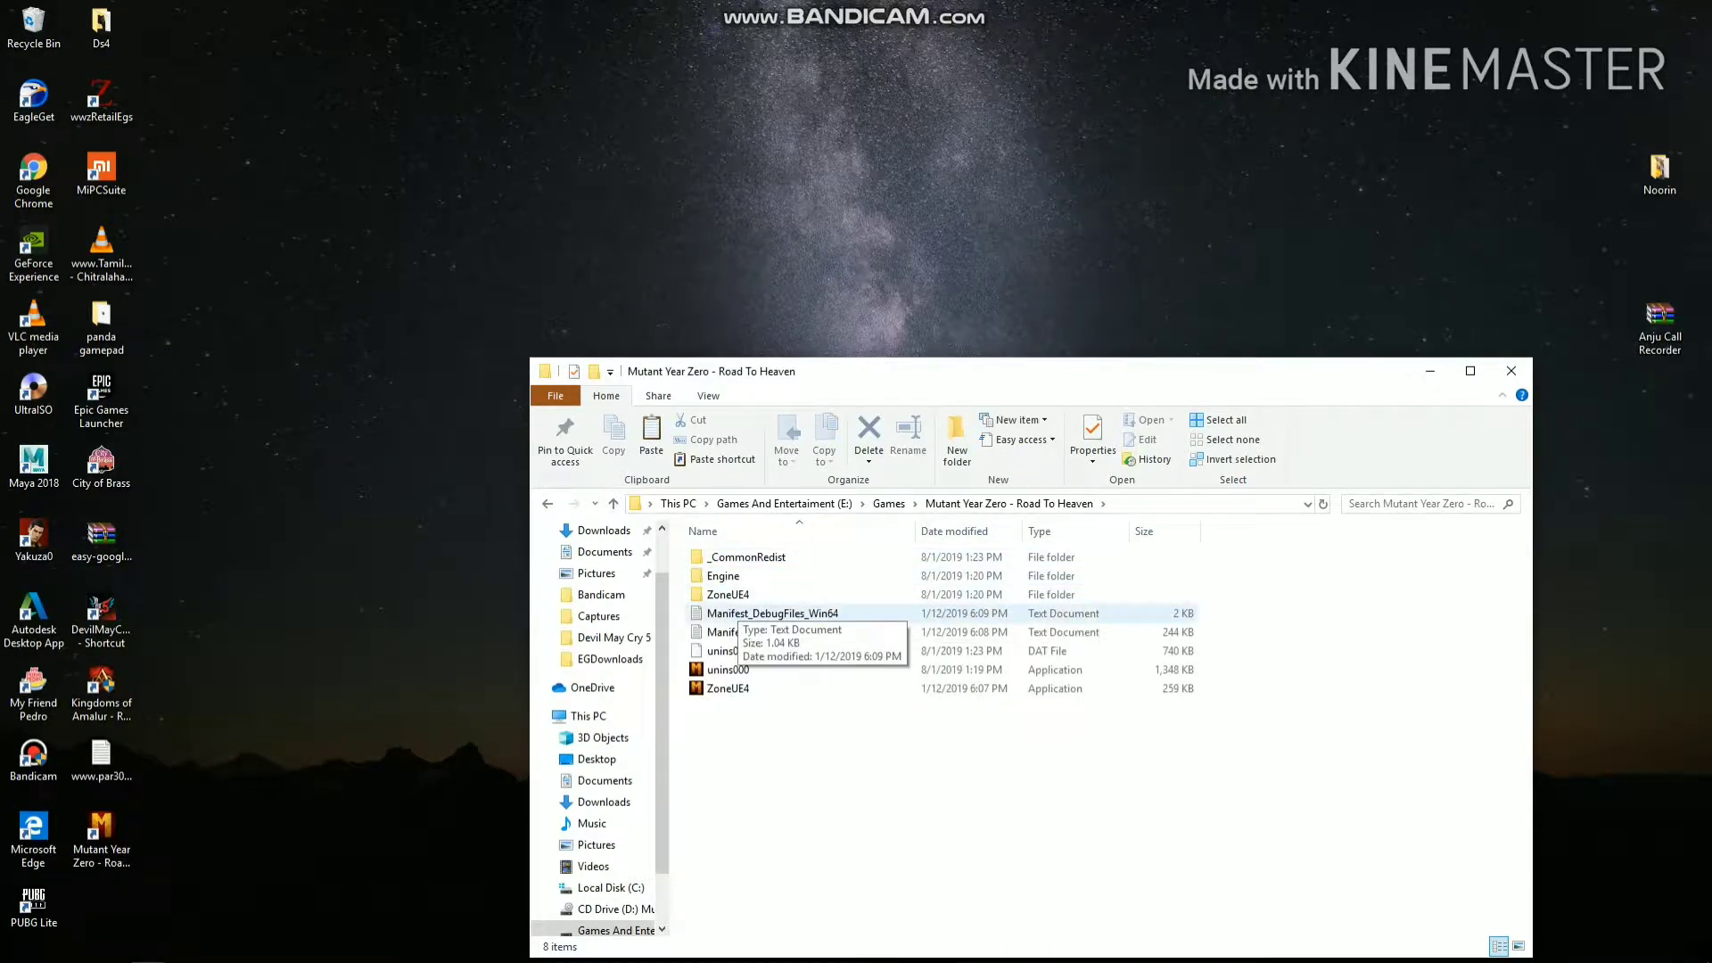
key(Up)
key(Up)
key(Up)
key(Up)
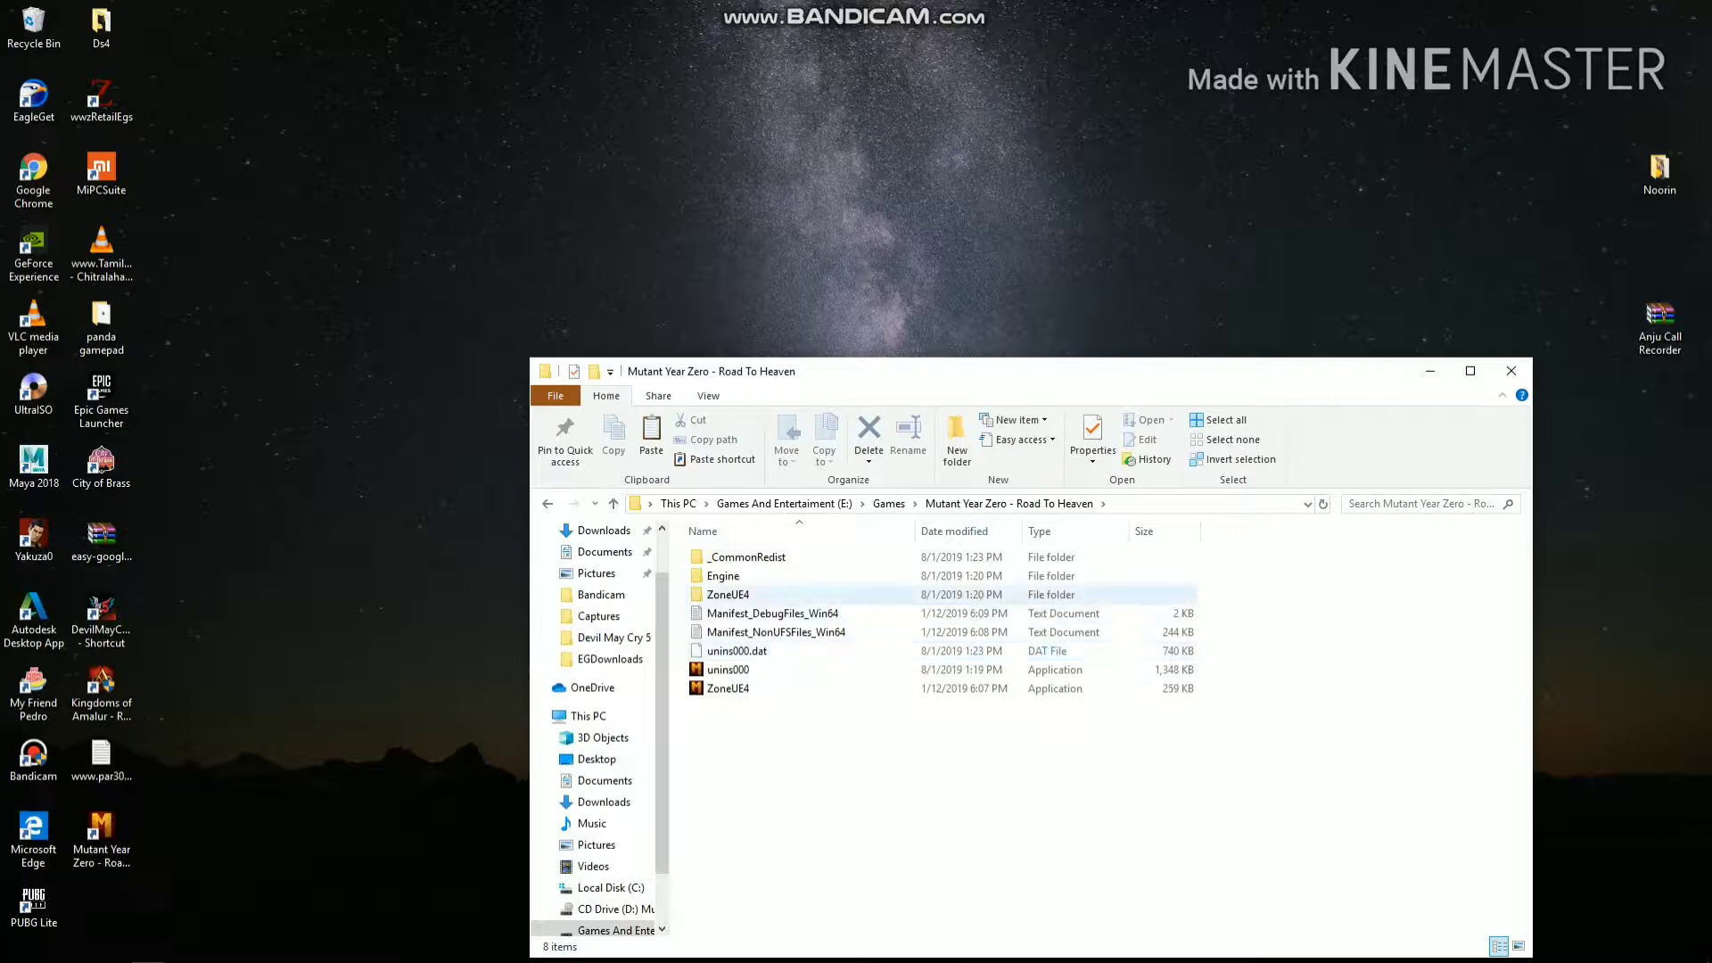
key(Return)
Step: Go into the Binaries folder and open its ThirdParty subfolder
key(Down)
key(Down)
key(Up)
key(Up)
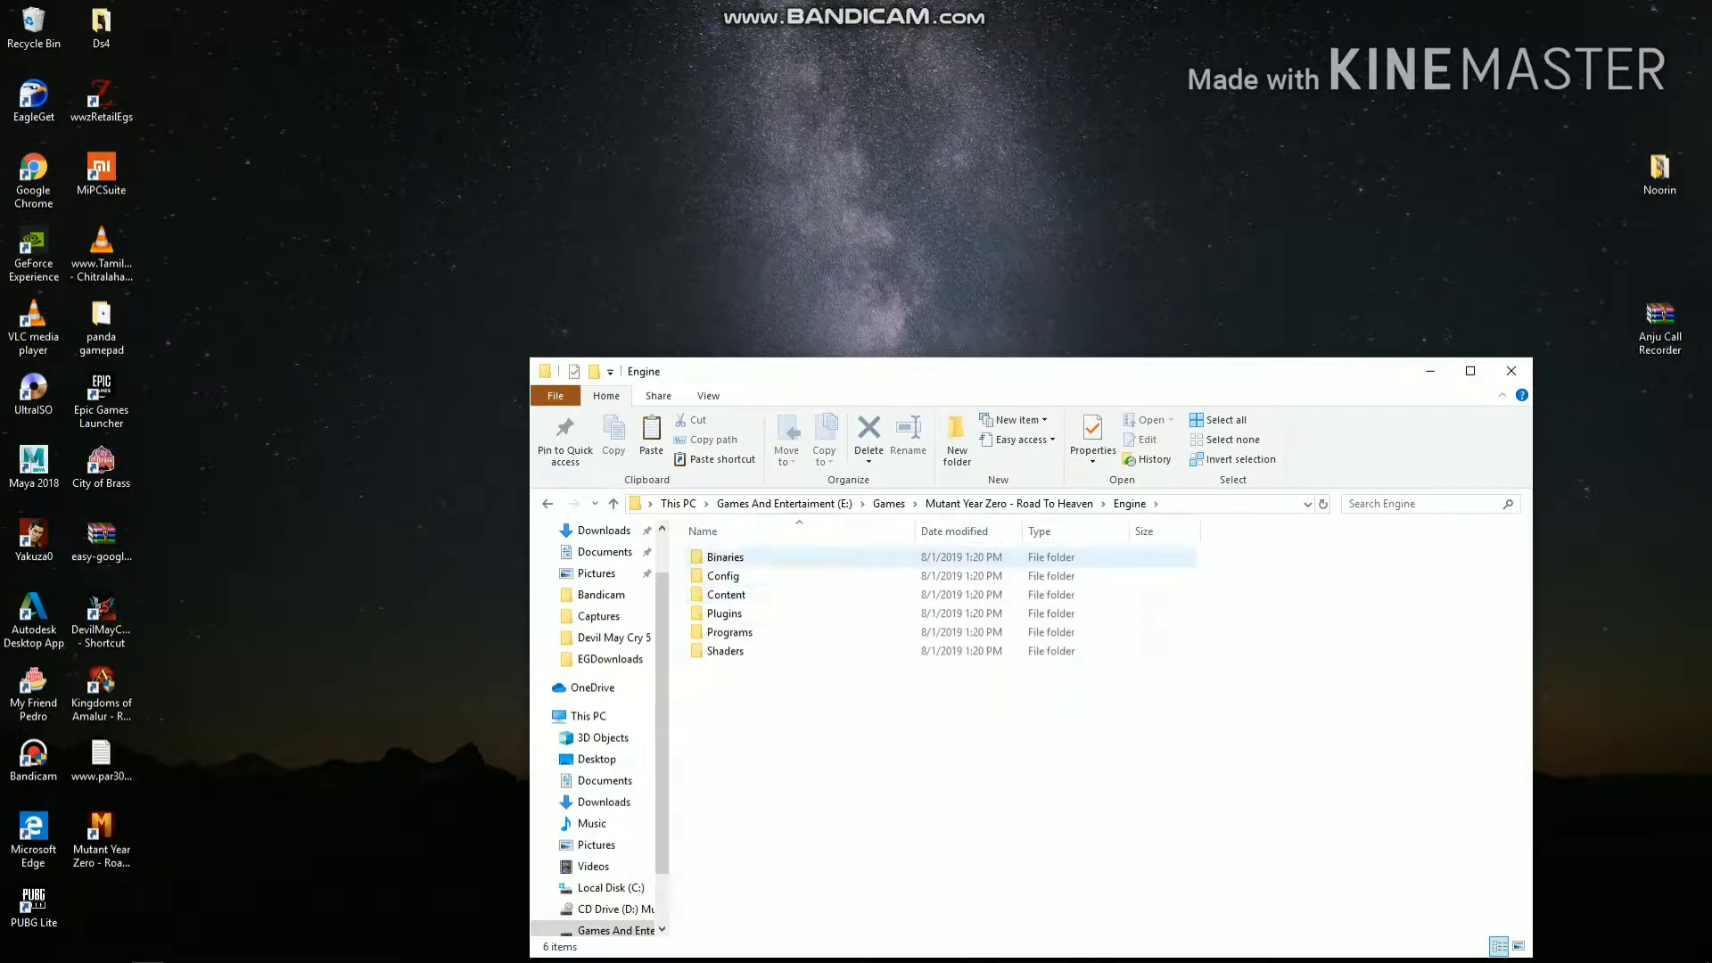
key(Return)
key(Return)
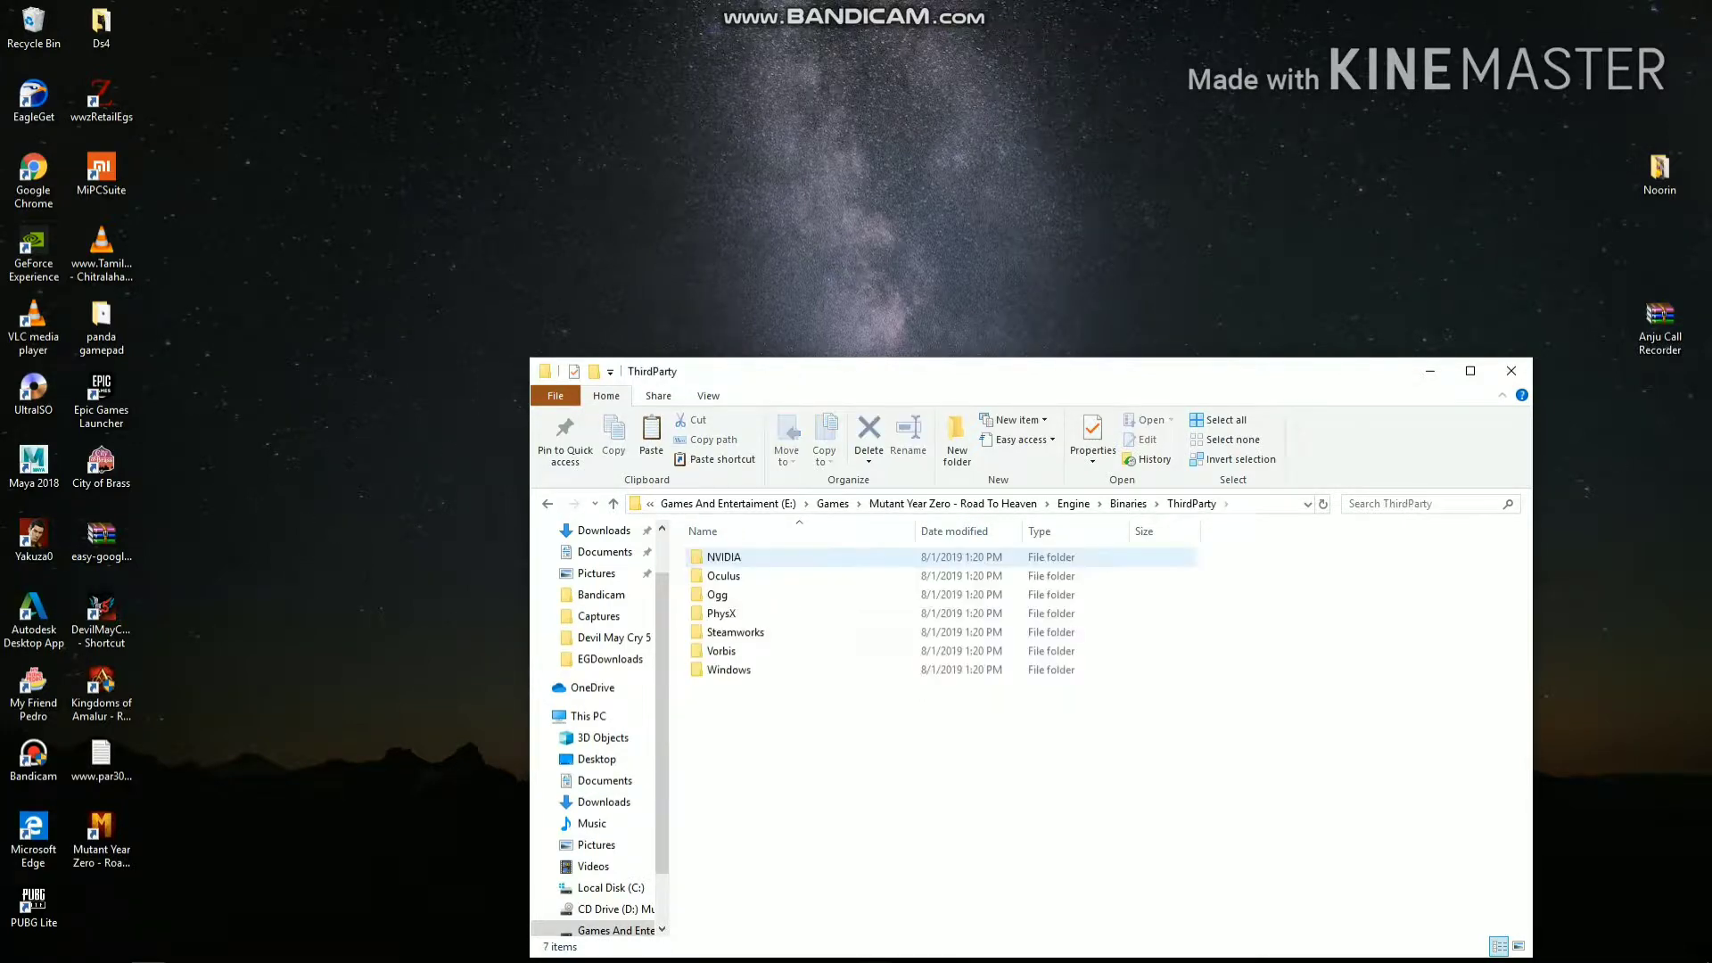
Step: Open the Win64 folder under Steamworks\Steamv139 in the ThirdParty folder
key(Down)
key(Down)
key(Down)
key(Down)
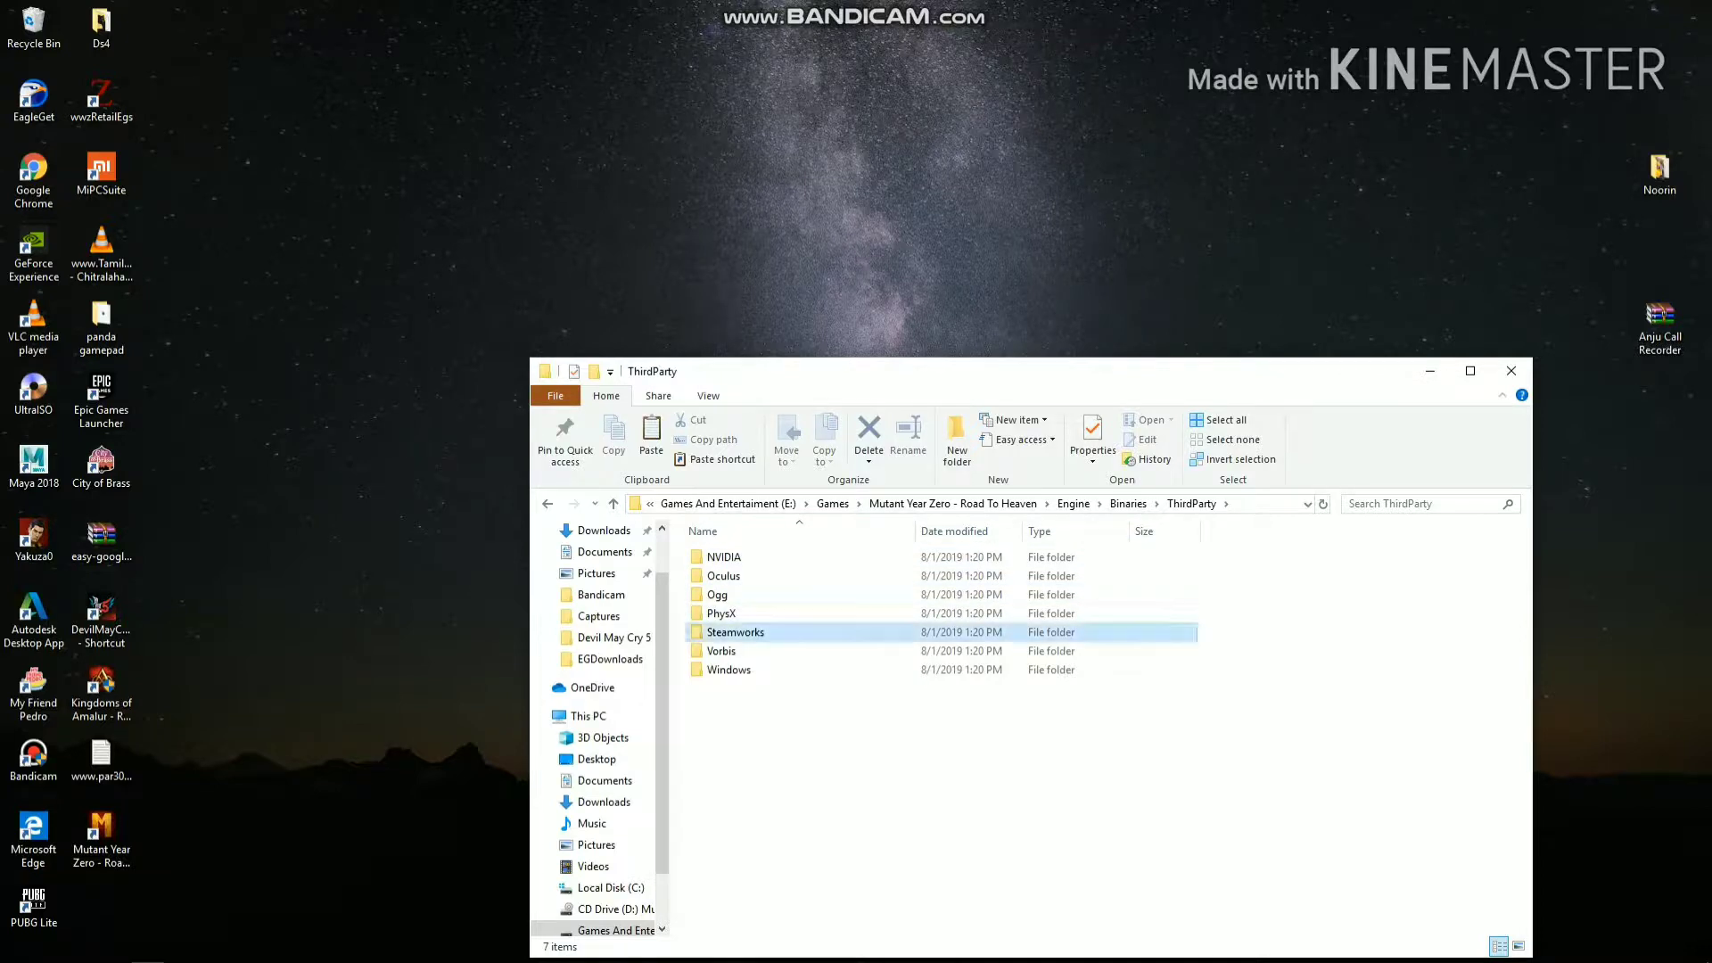
key(Return)
key(Down)
key(Return)
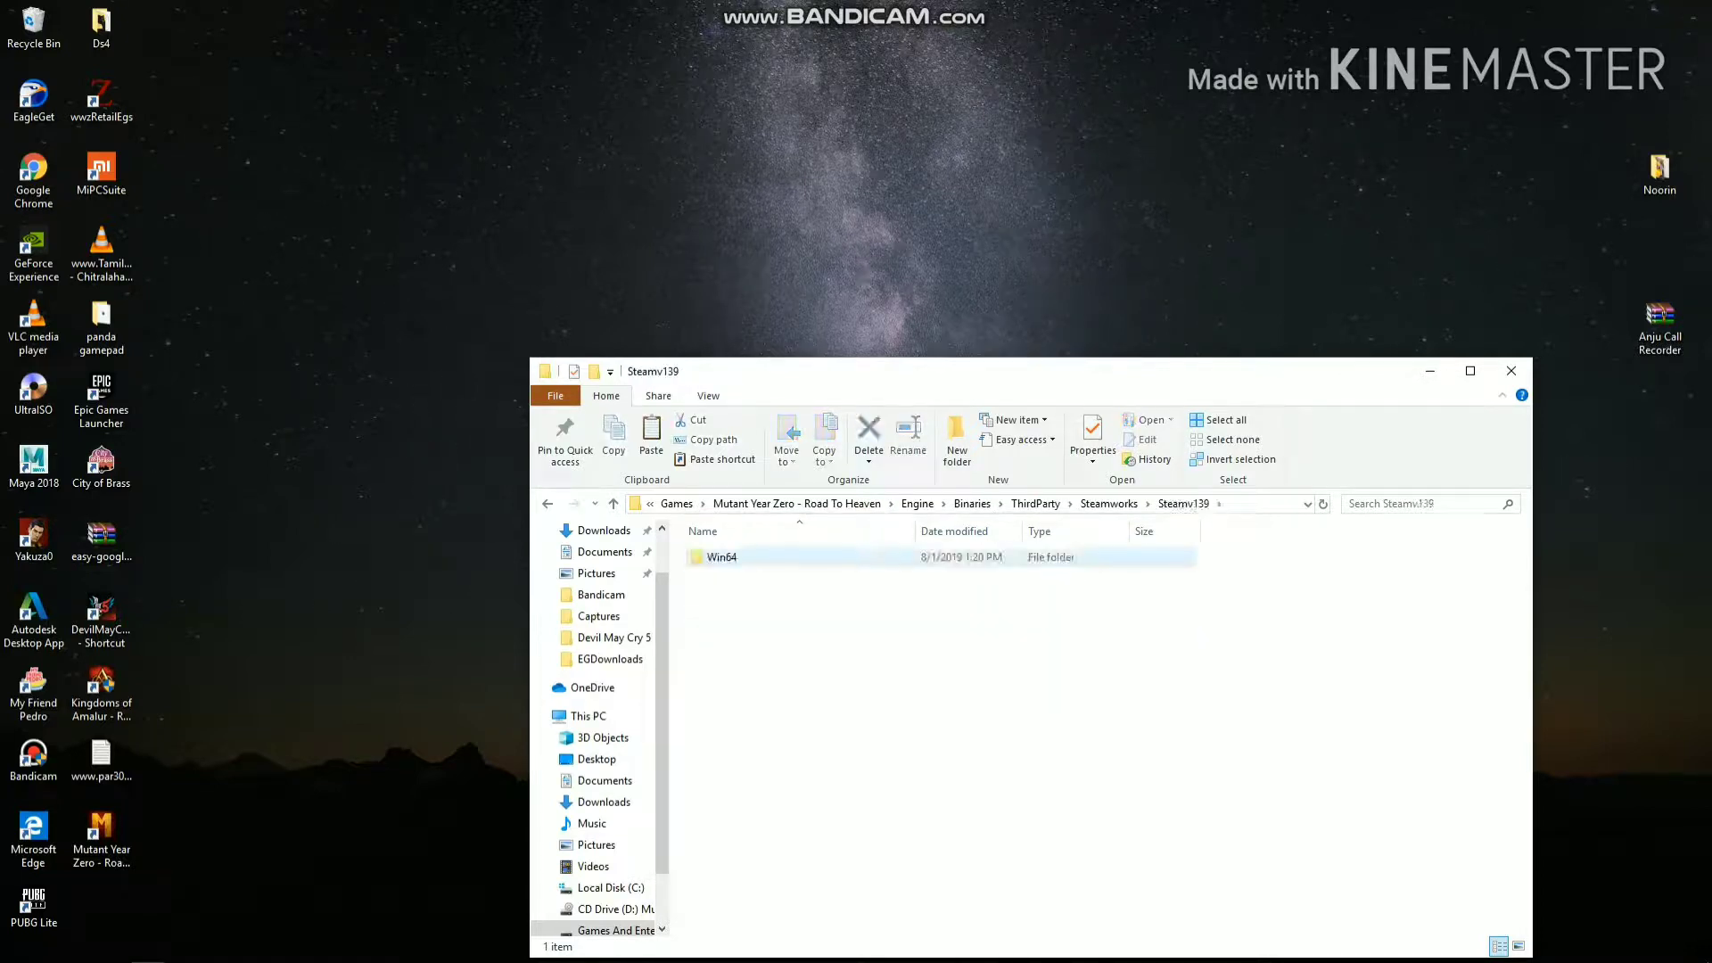
key(Return)
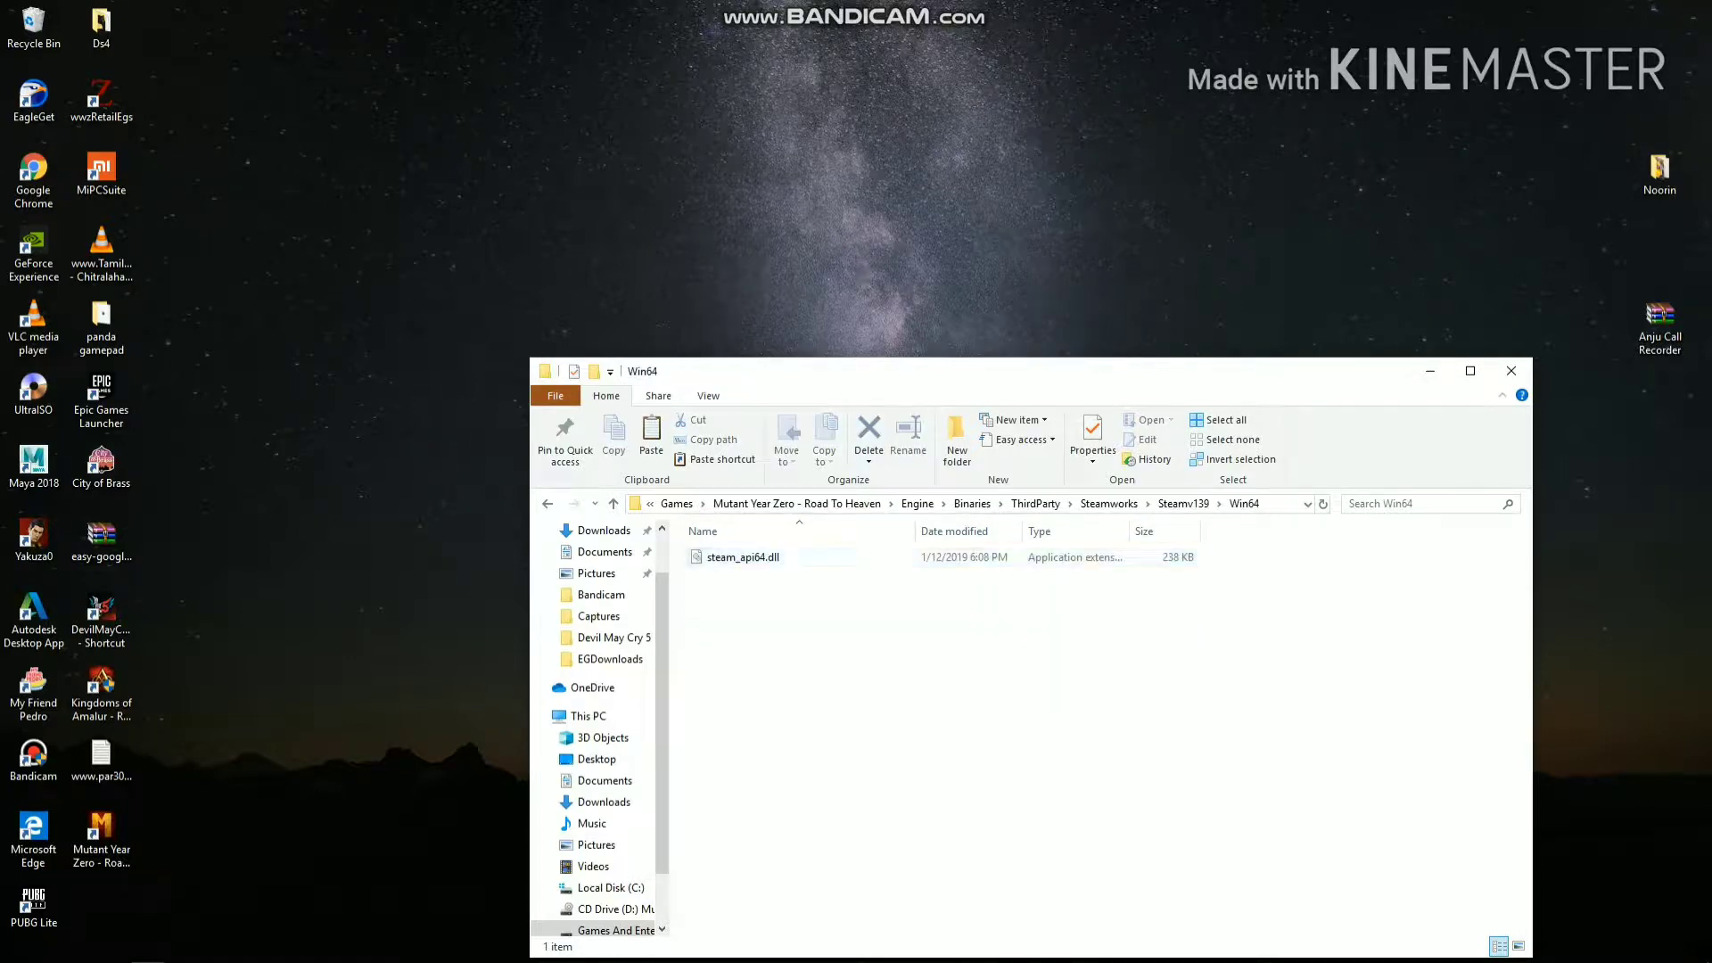
Step: Paste the copied crack files into the Win64 folder, replacing the existing steam_api64.dll, and refresh the folder view
key(ctrl+v)
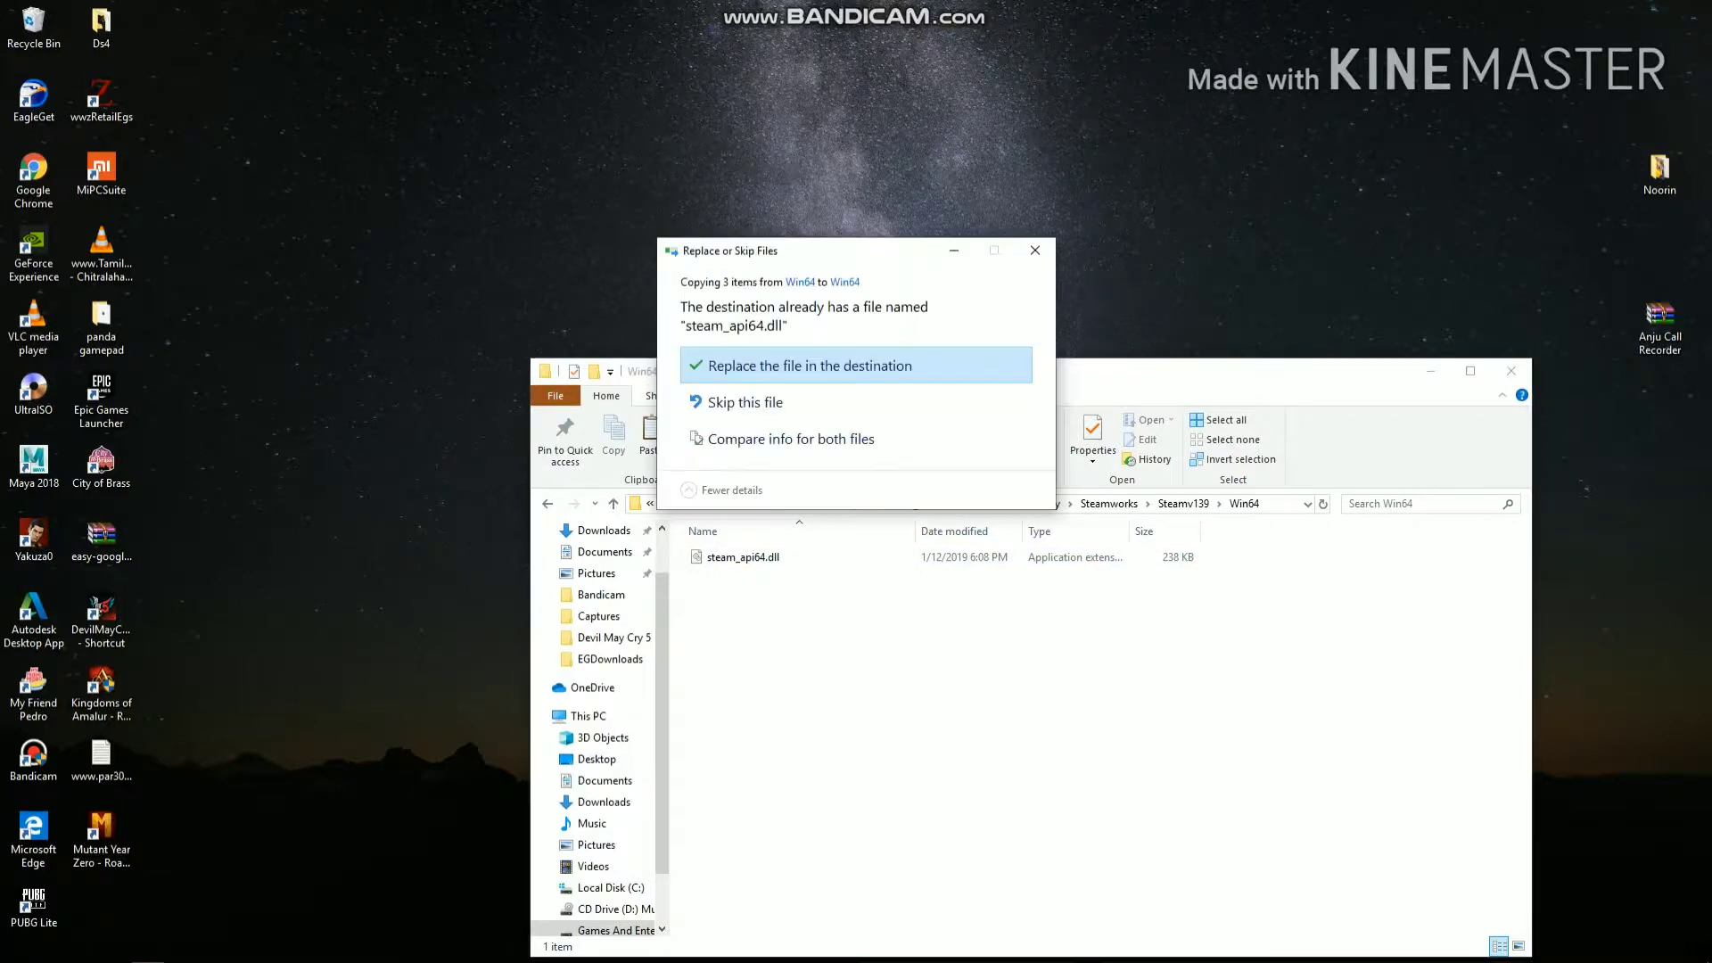
key(Return)
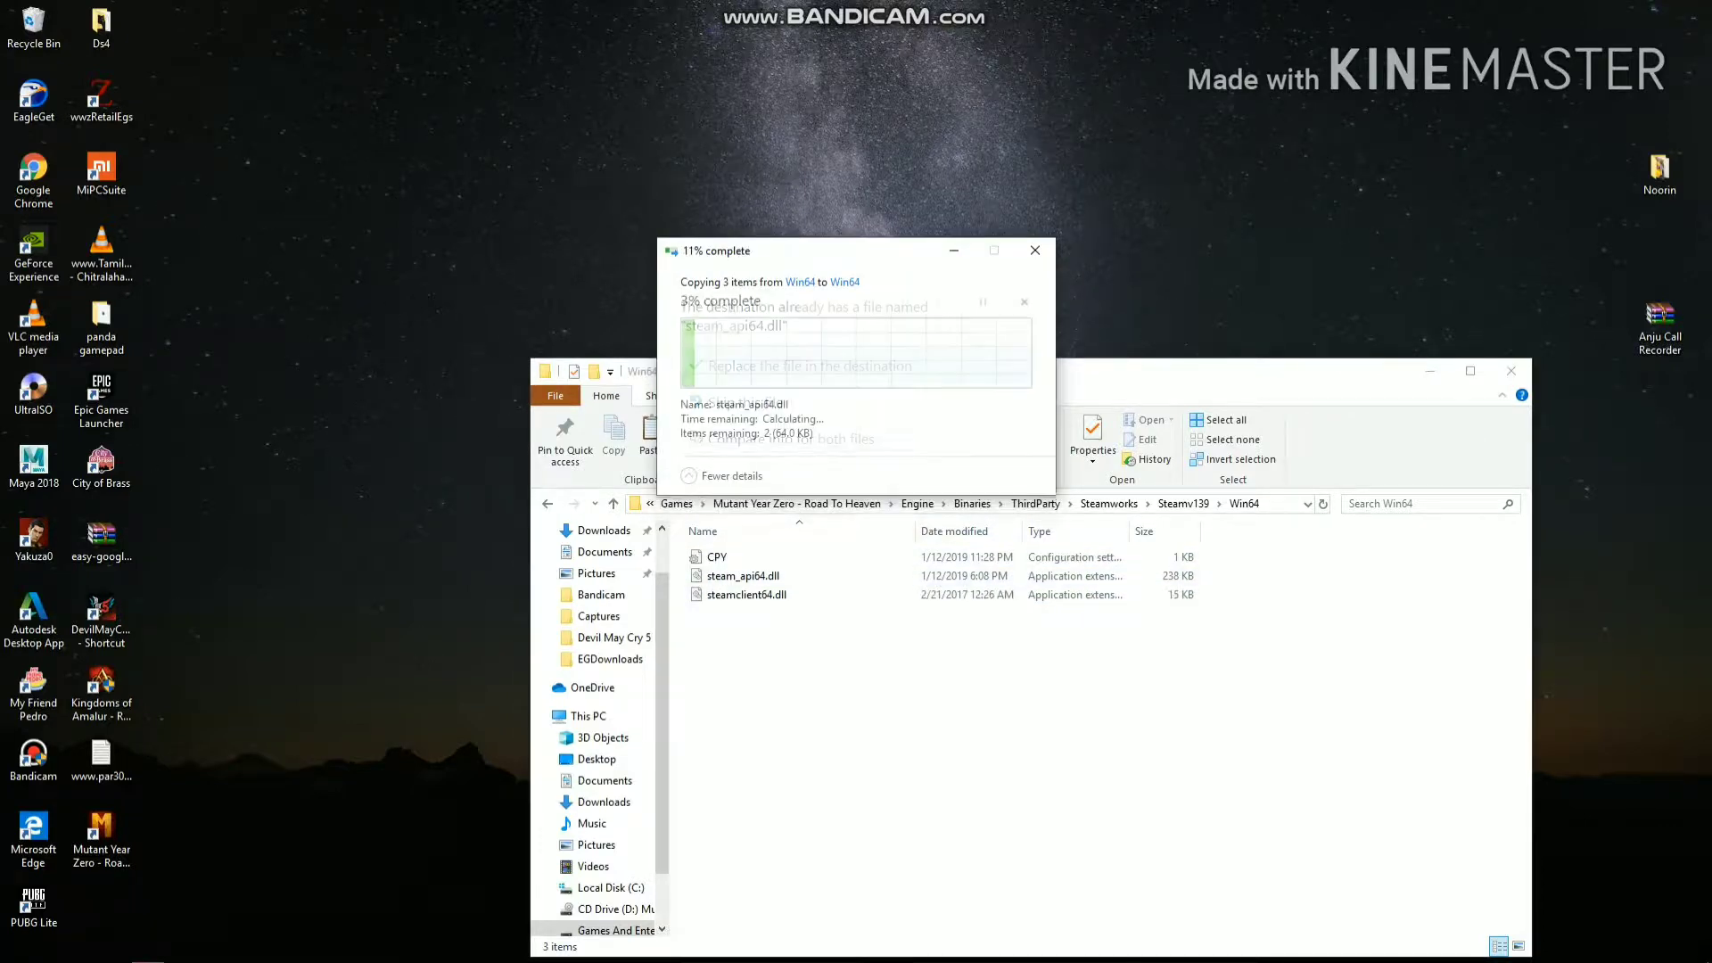
click(842, 703)
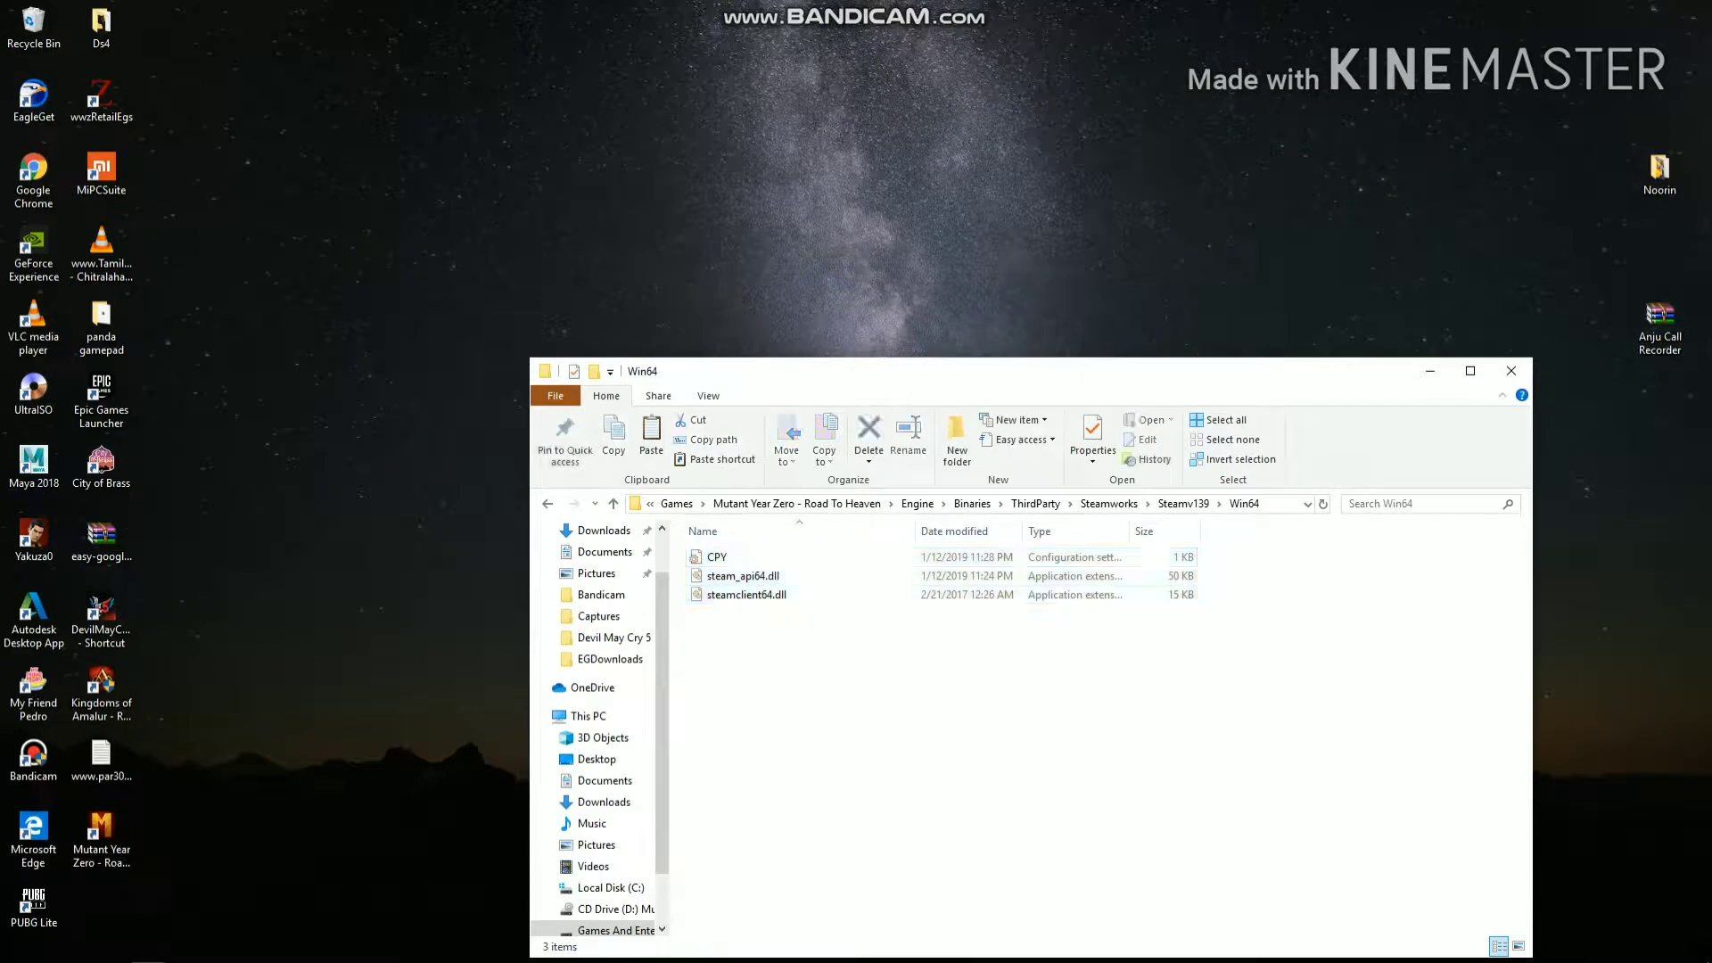
right_click(842, 702)
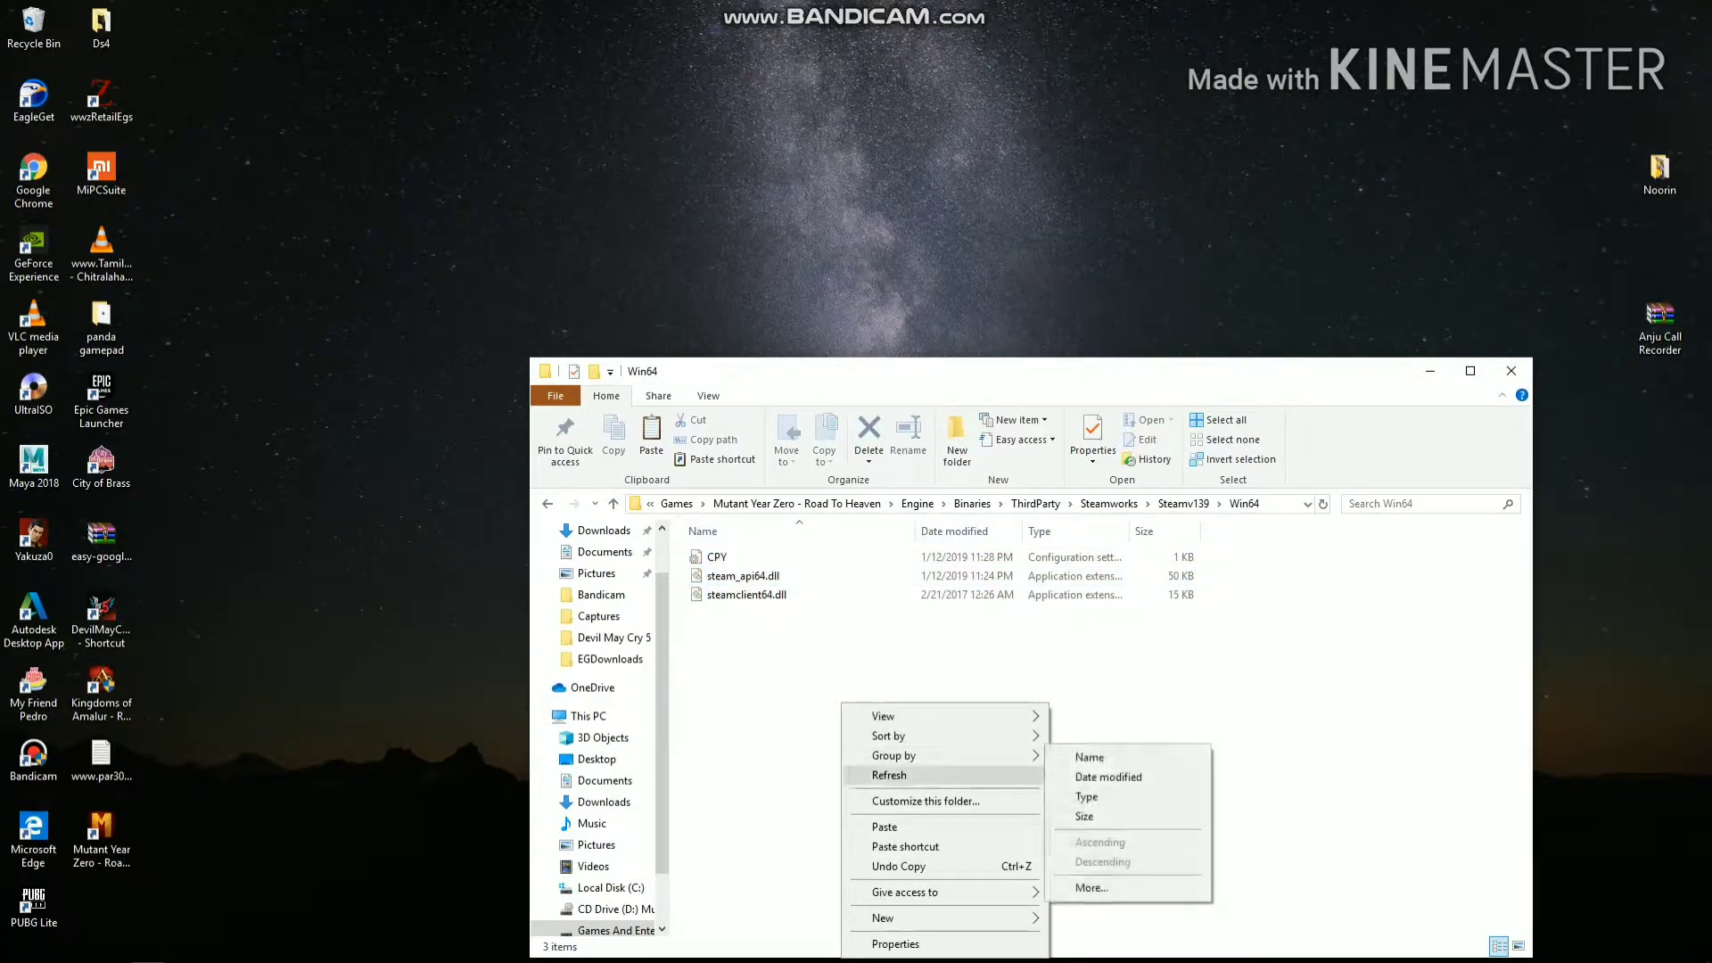
click(889, 775)
right_click(896, 699)
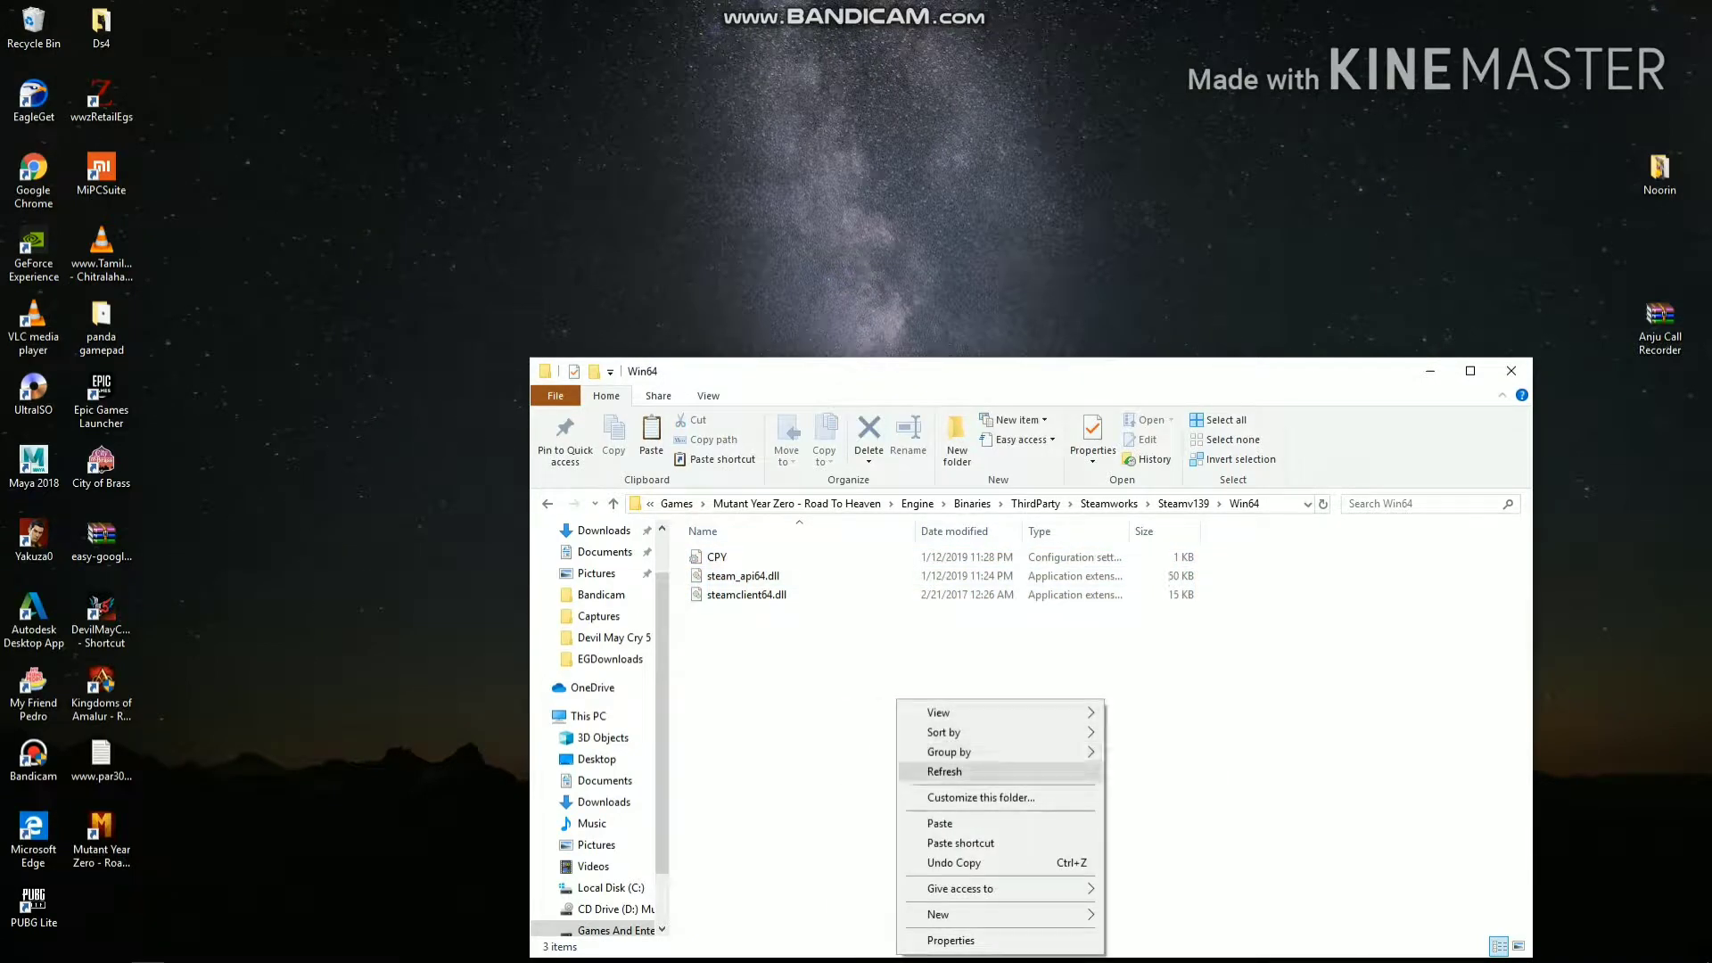
click(944, 771)
right_click(862, 647)
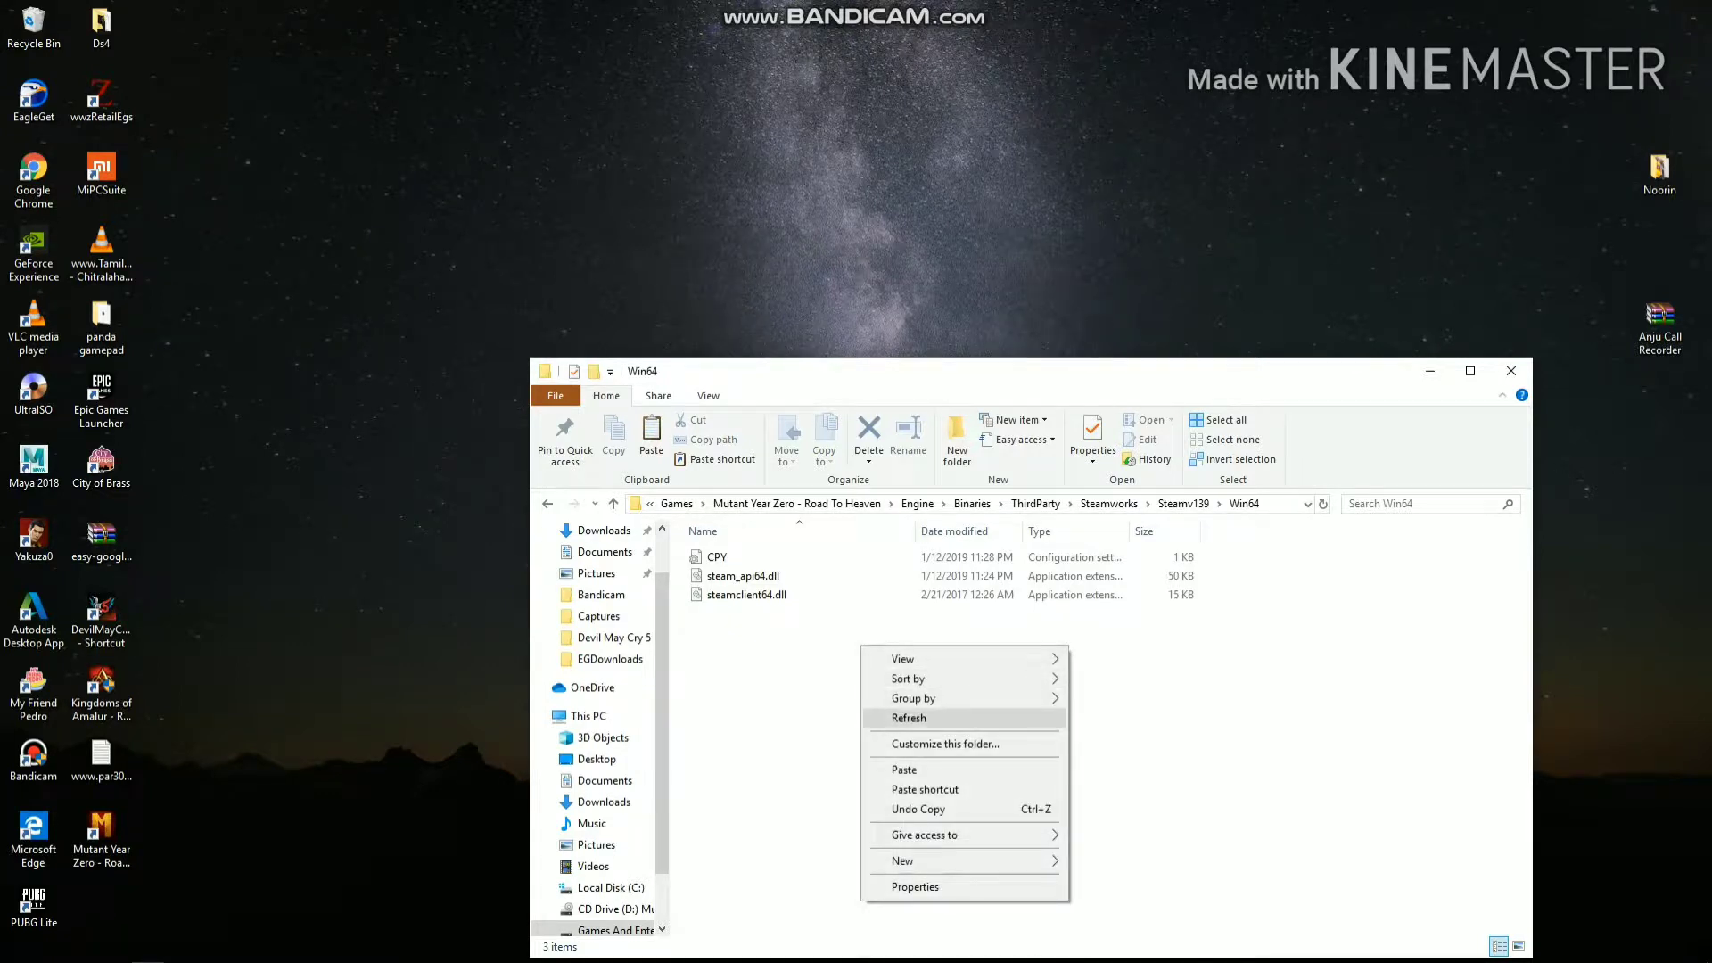
click(908, 718)
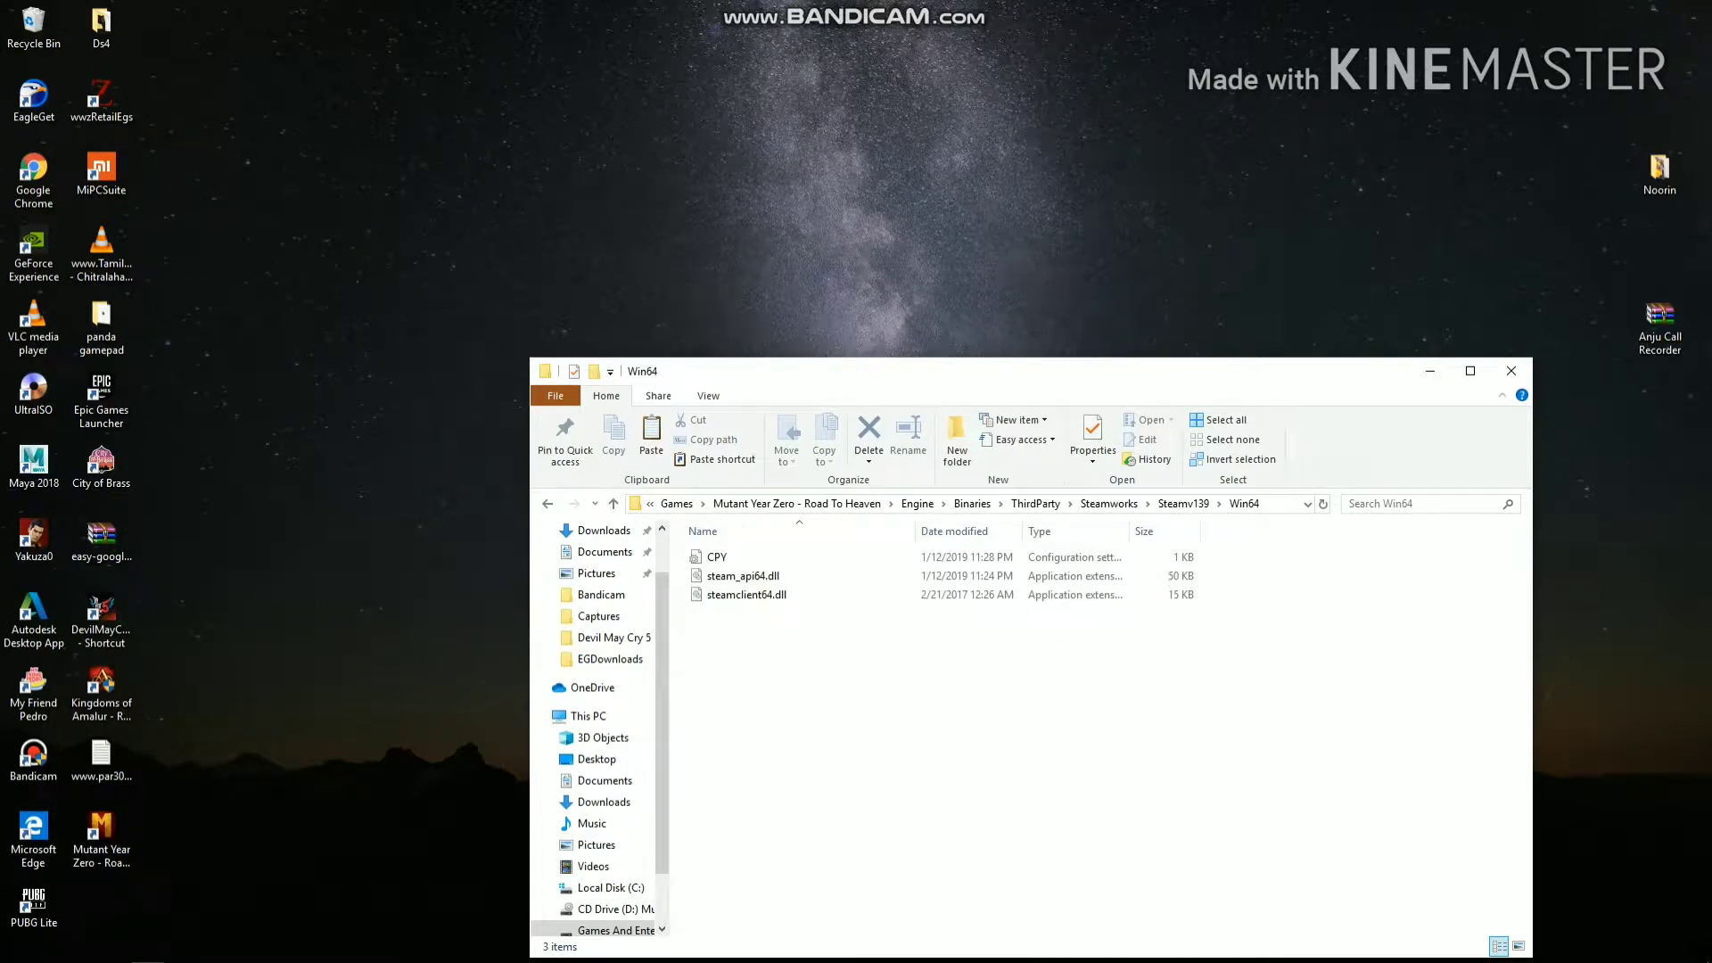
Step: Go back up to the game folder and This PC, and close the File Explorer window
click(796, 504)
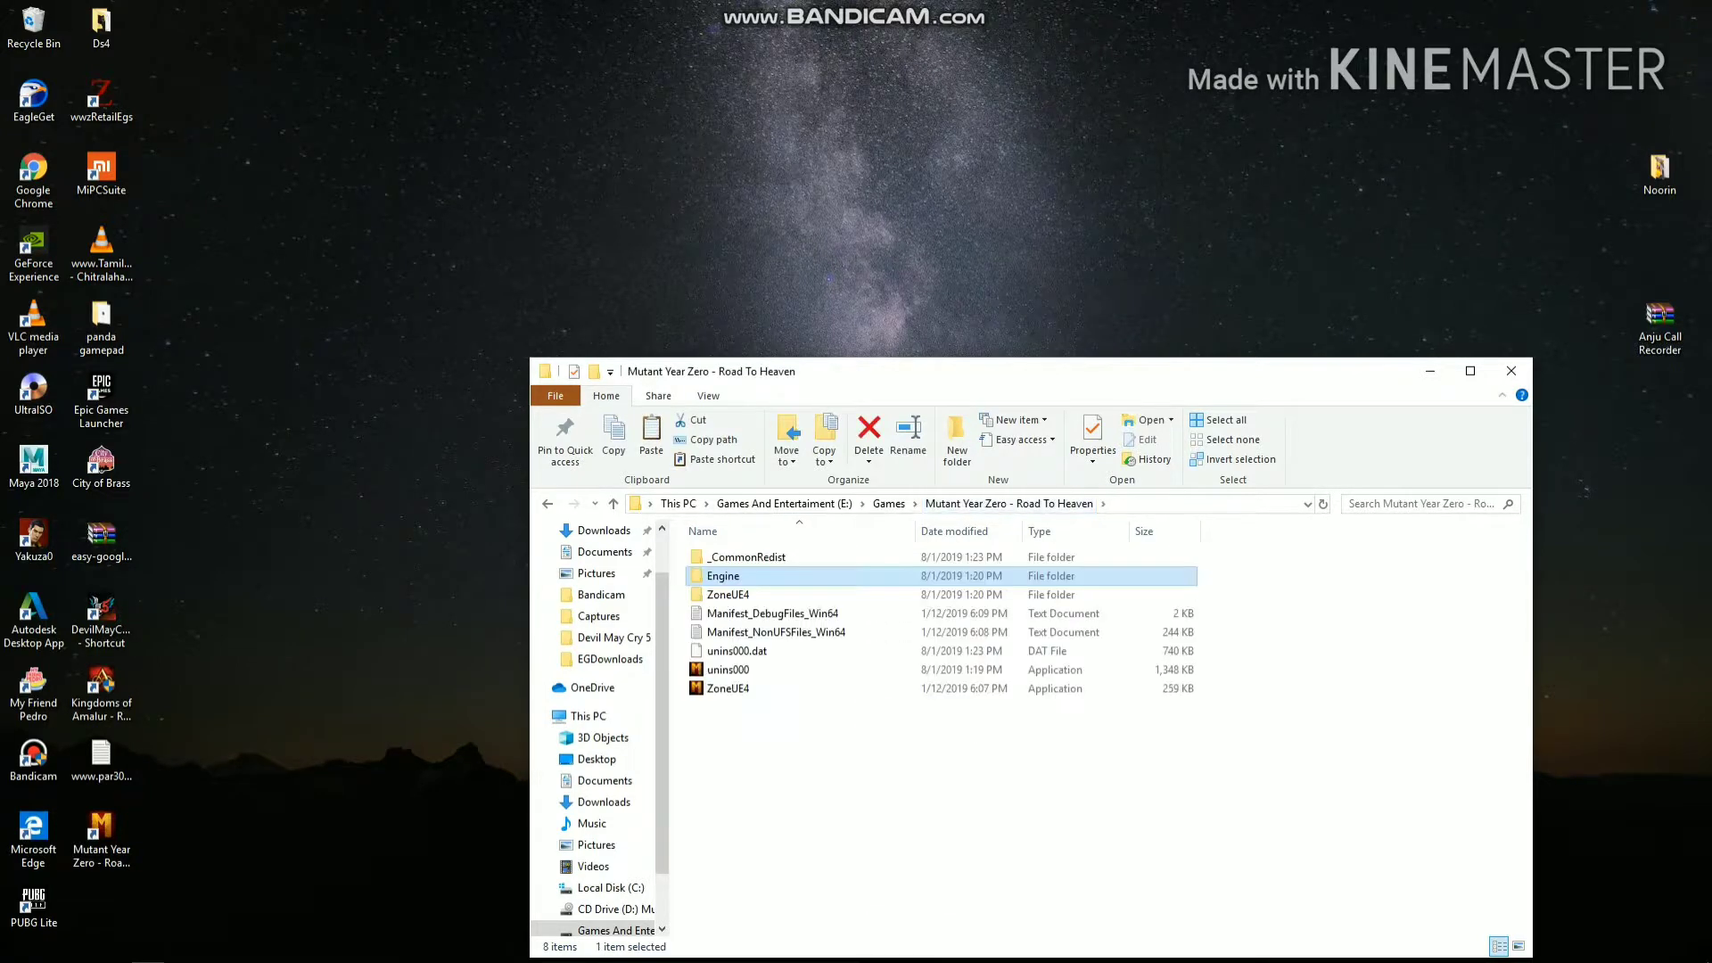
click(679, 504)
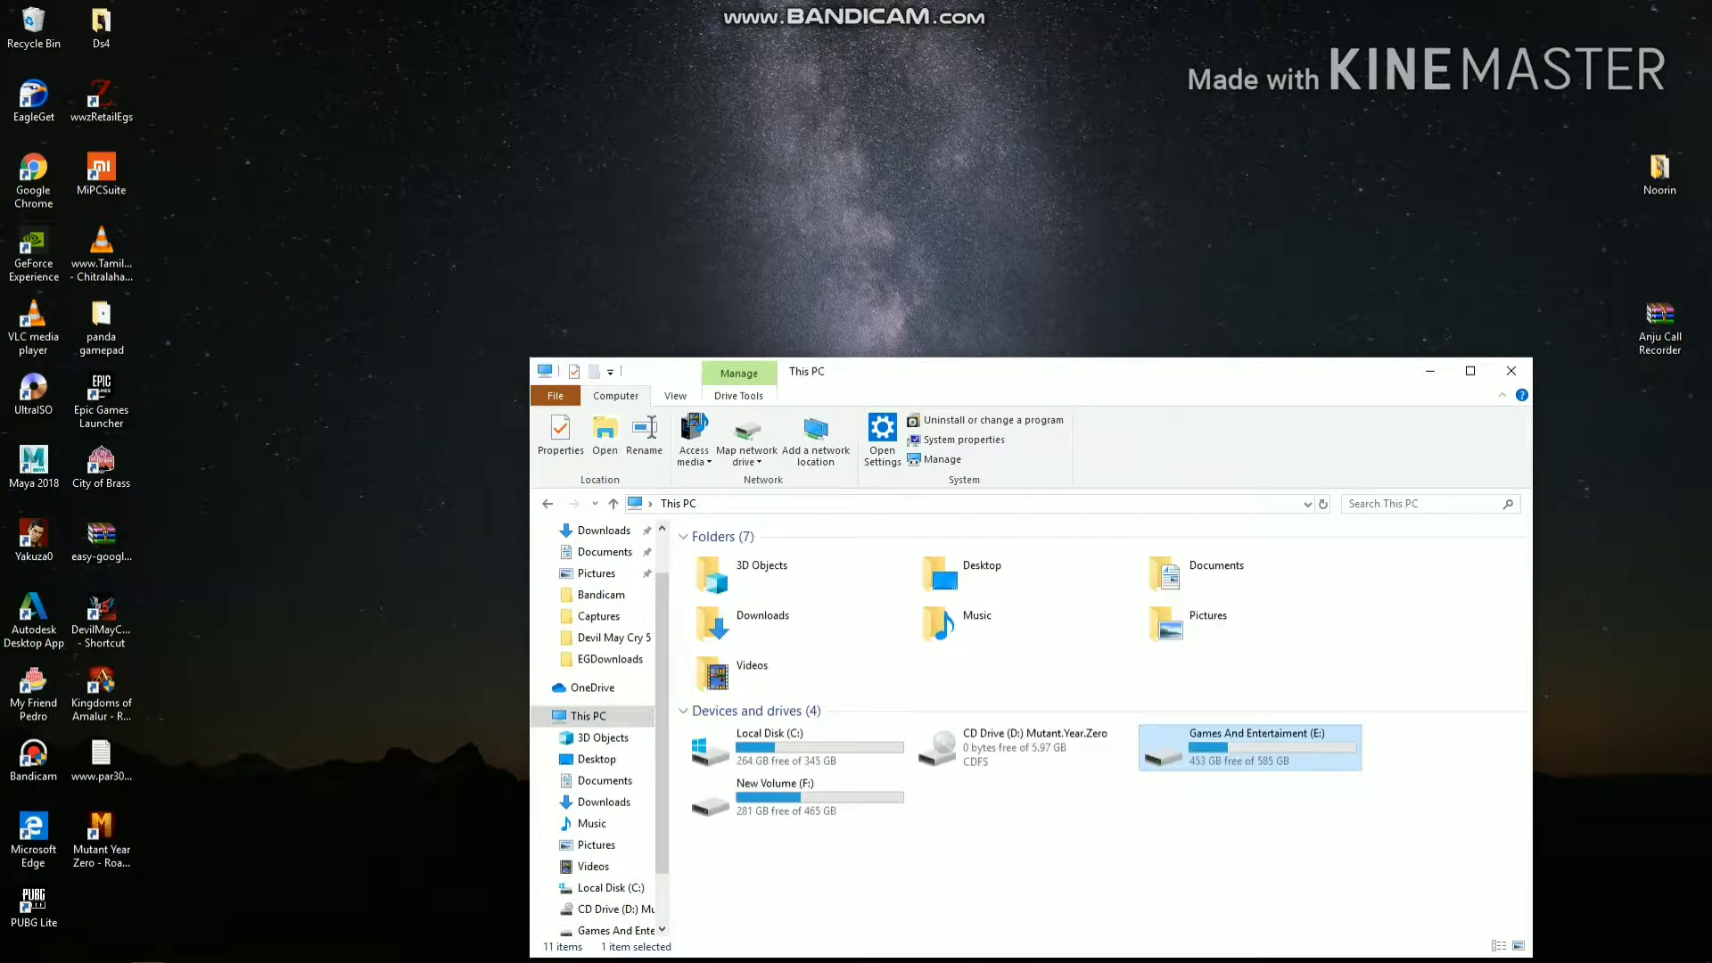
click(1511, 371)
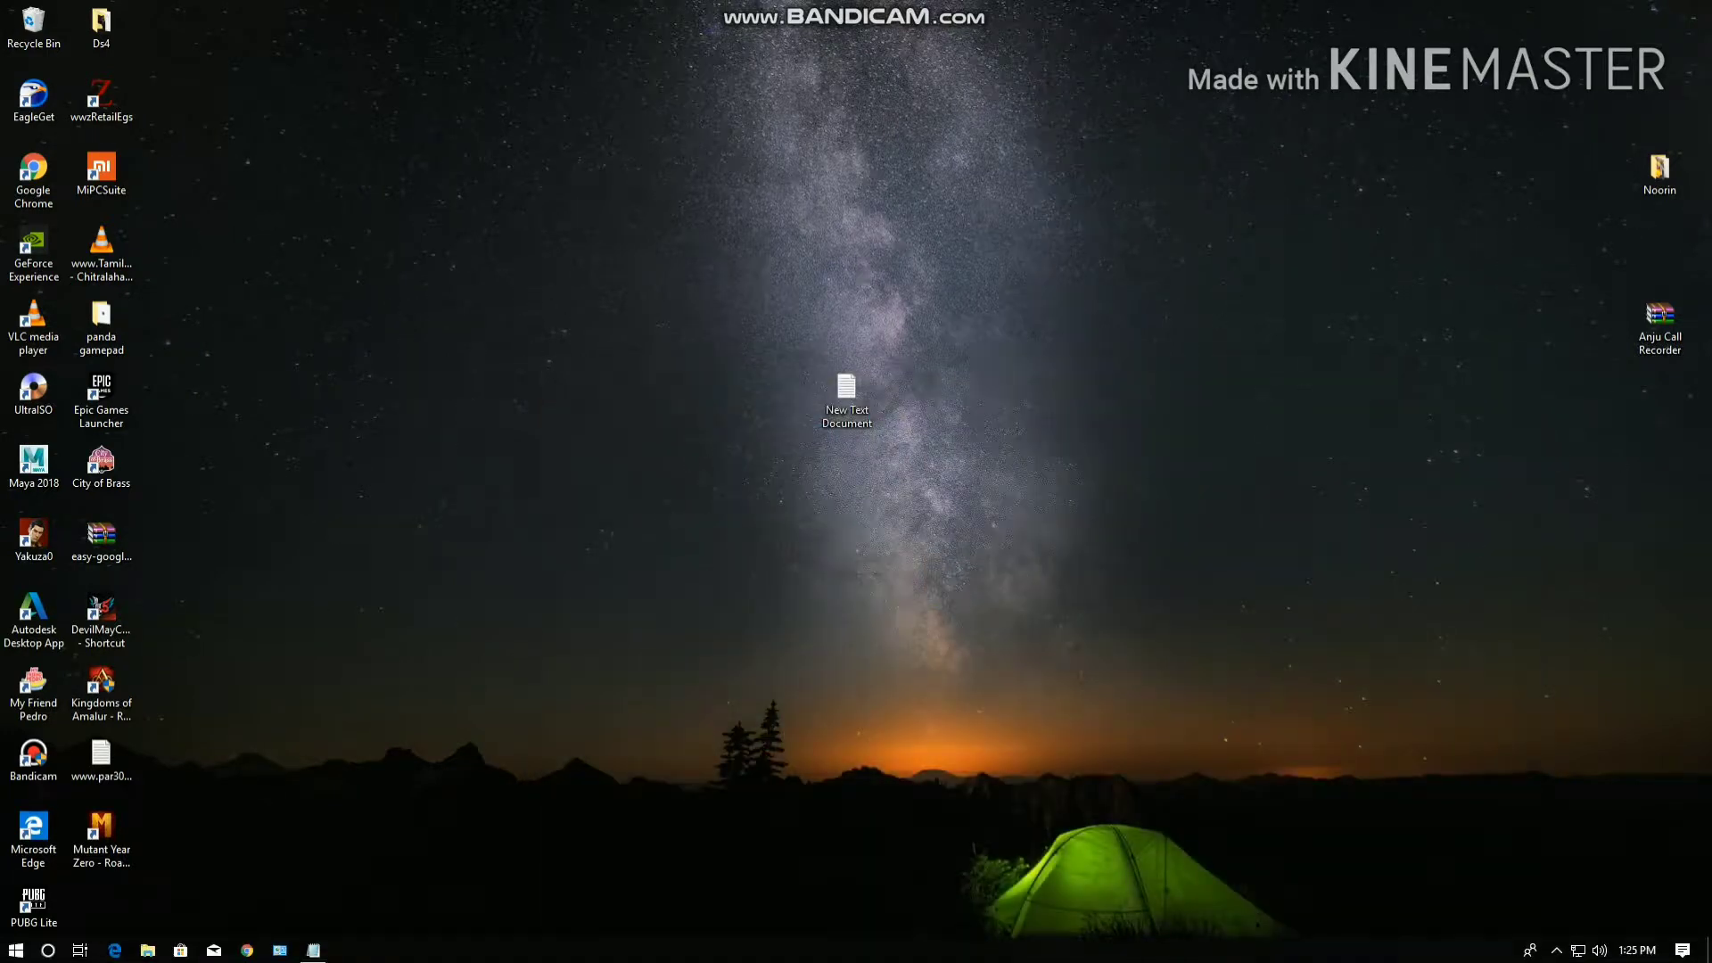
Step: Switch to the Notepad notes and add the line "now open the game icon on the desktop" followed by a blank line
click(313, 950)
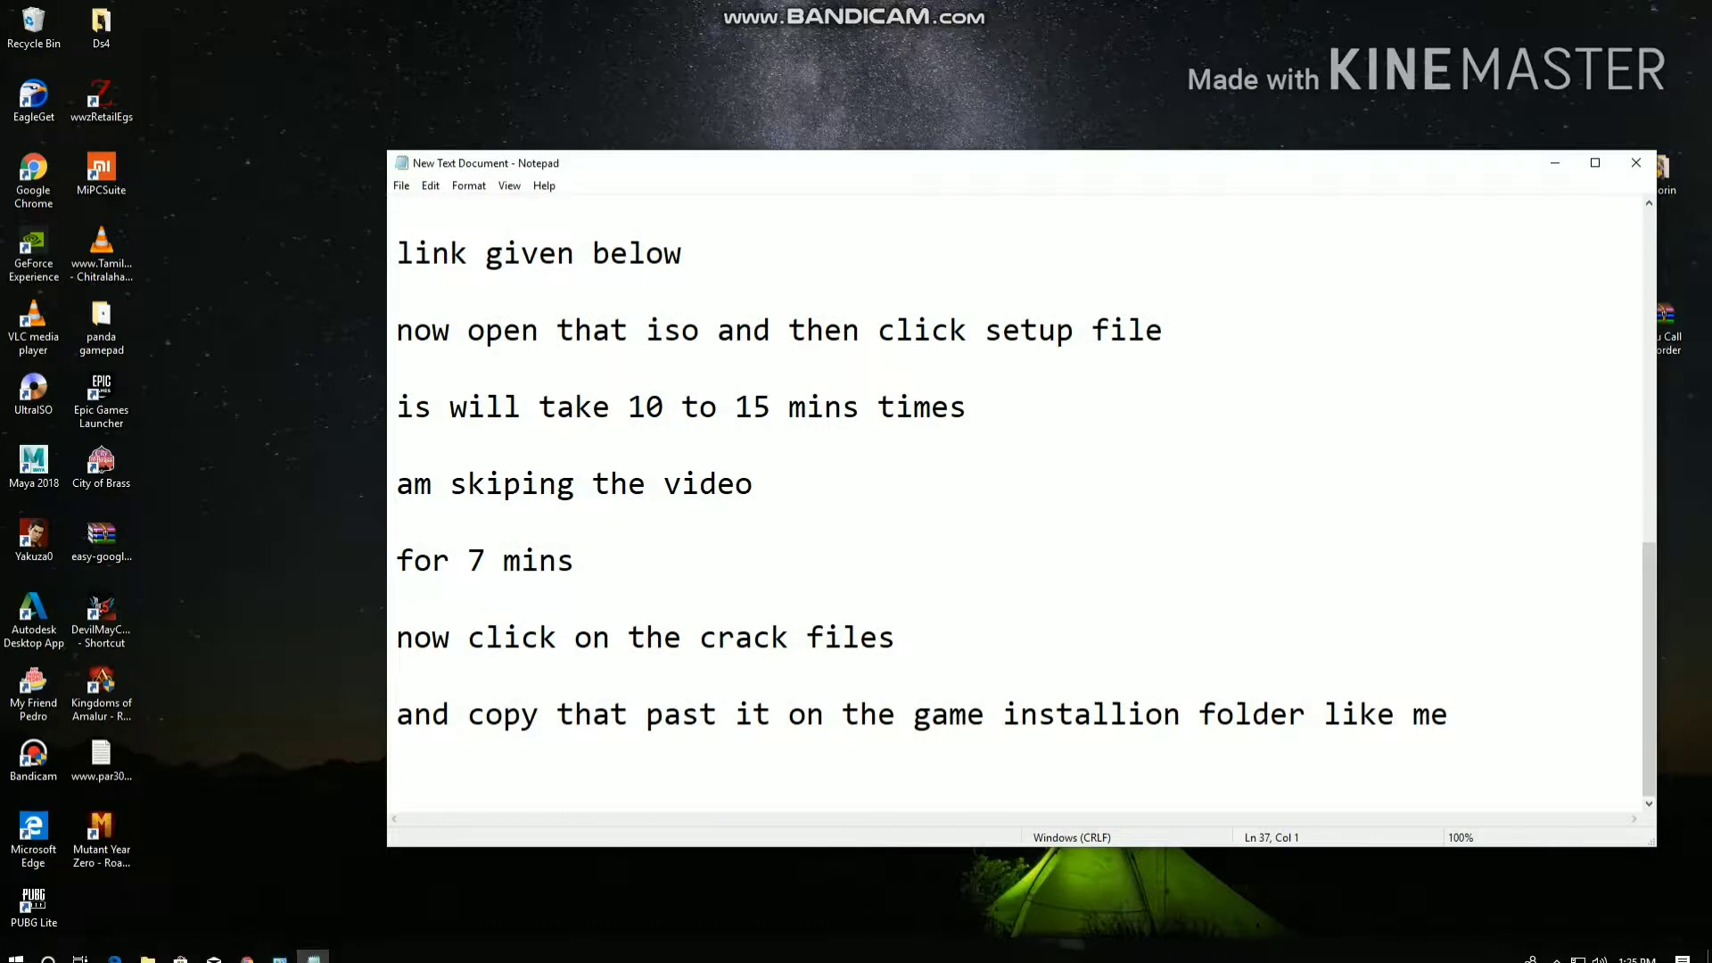
text(now)
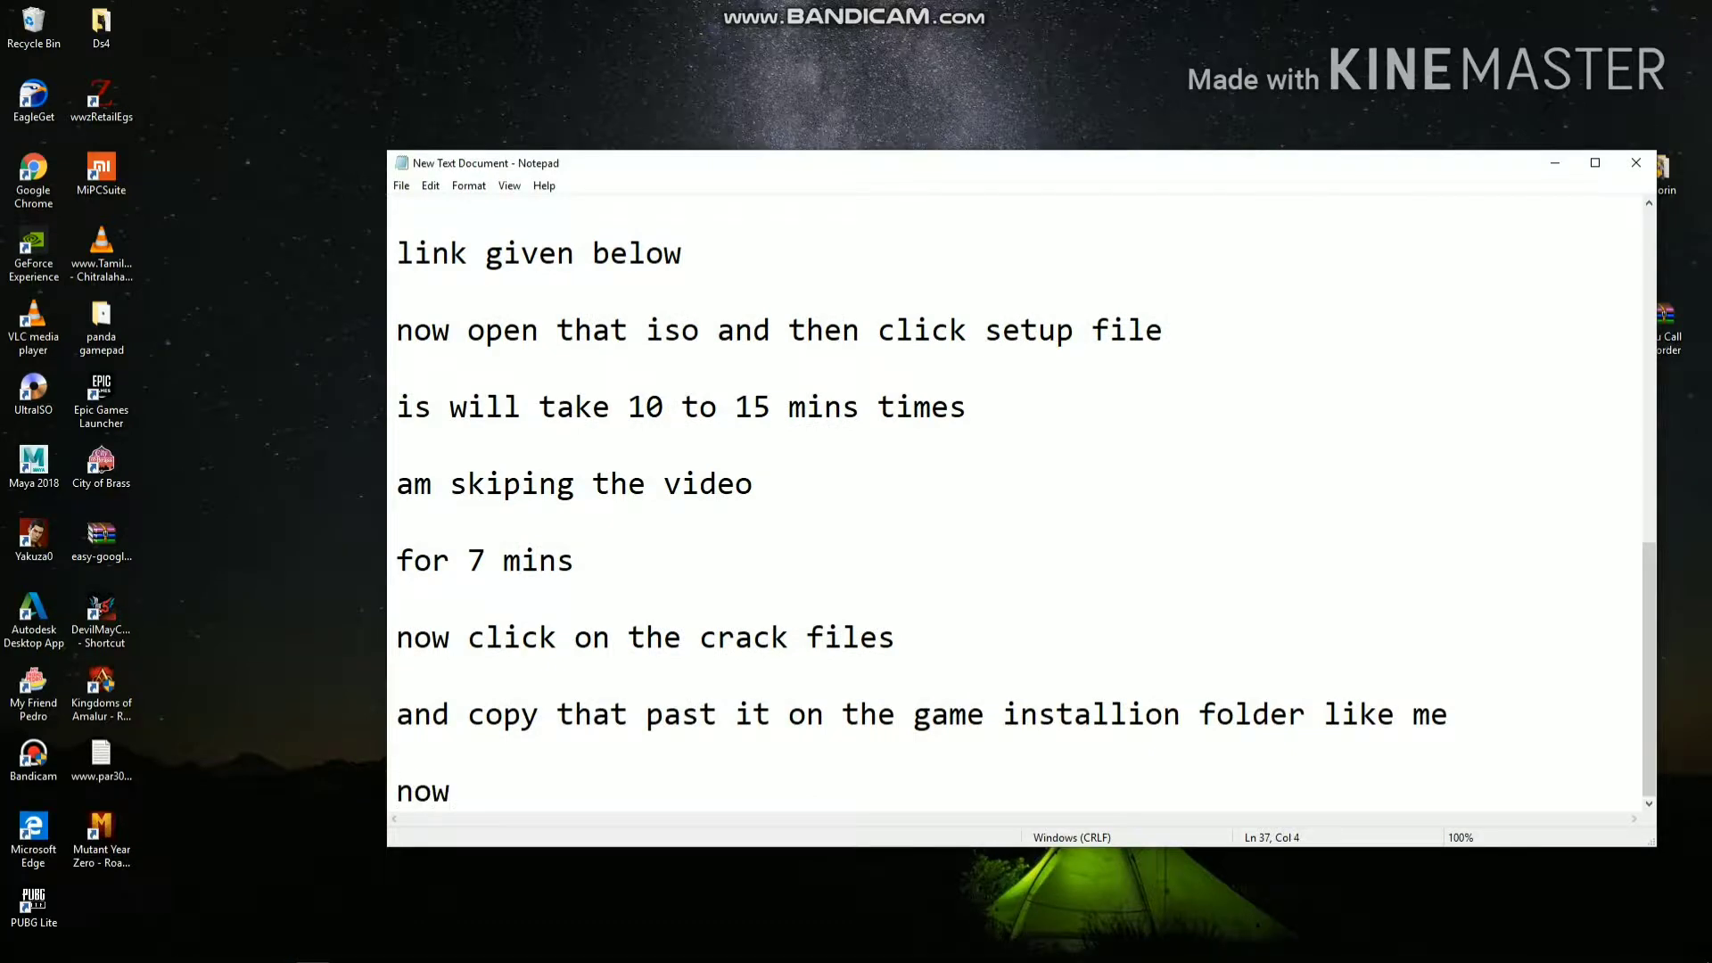
text( open the gam)
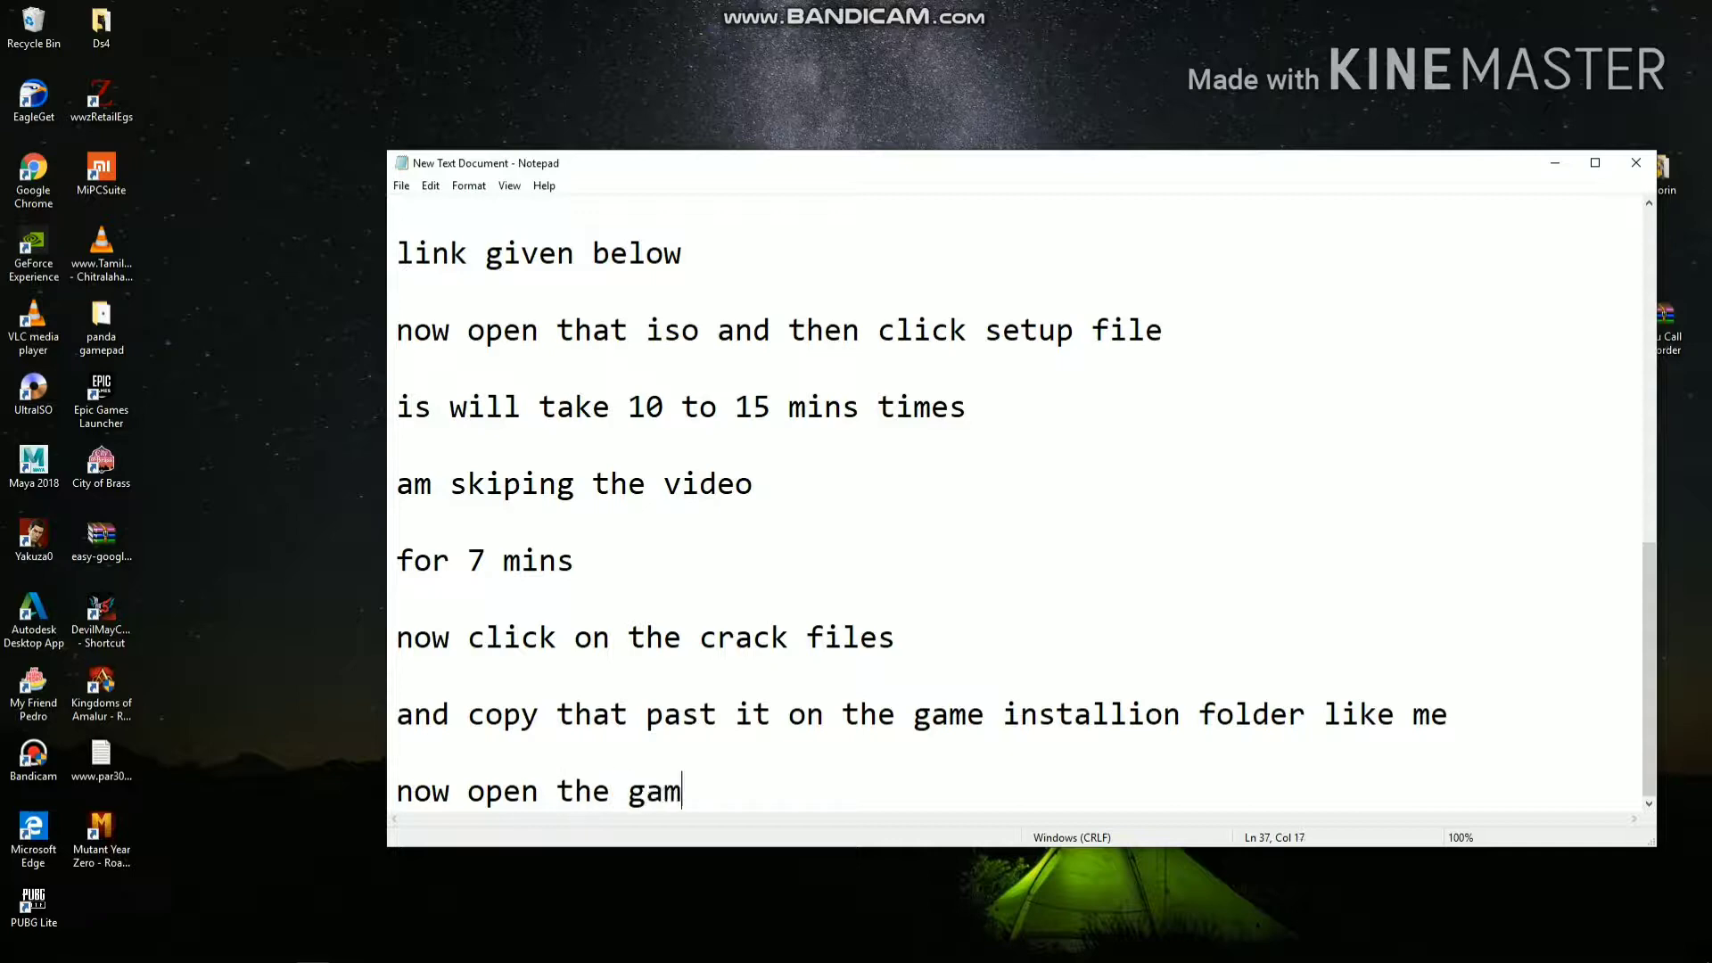
text(e icon on the )
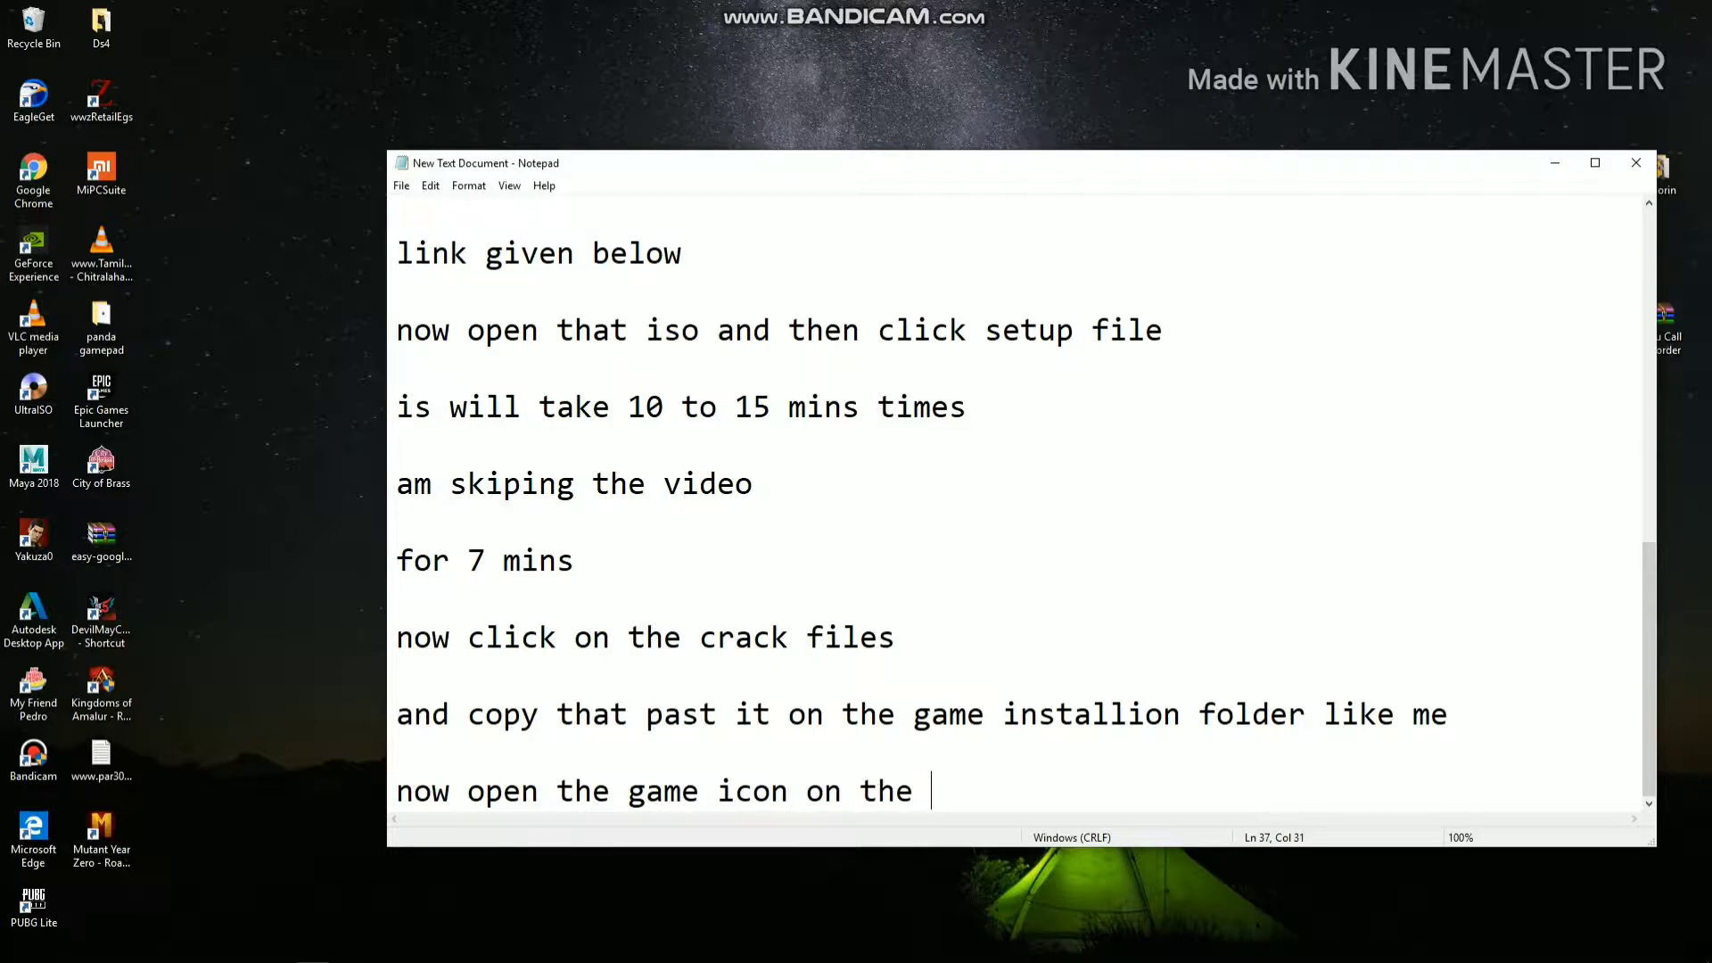
text(desktop)
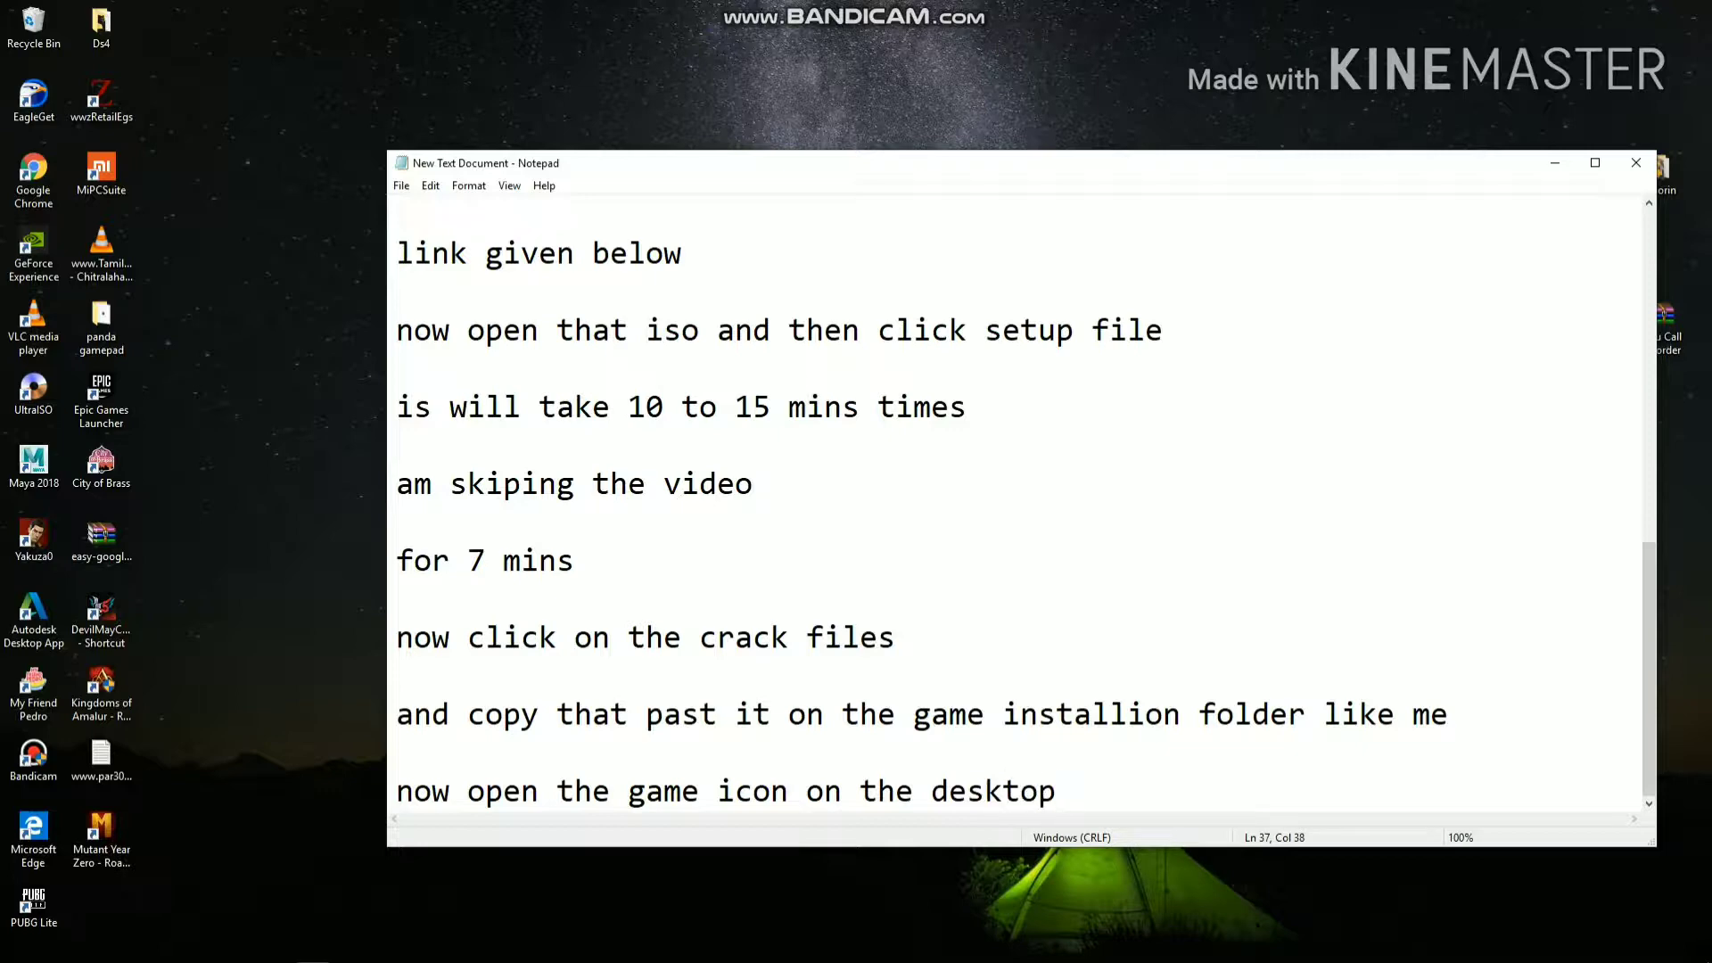
key(Return)
key(Return)
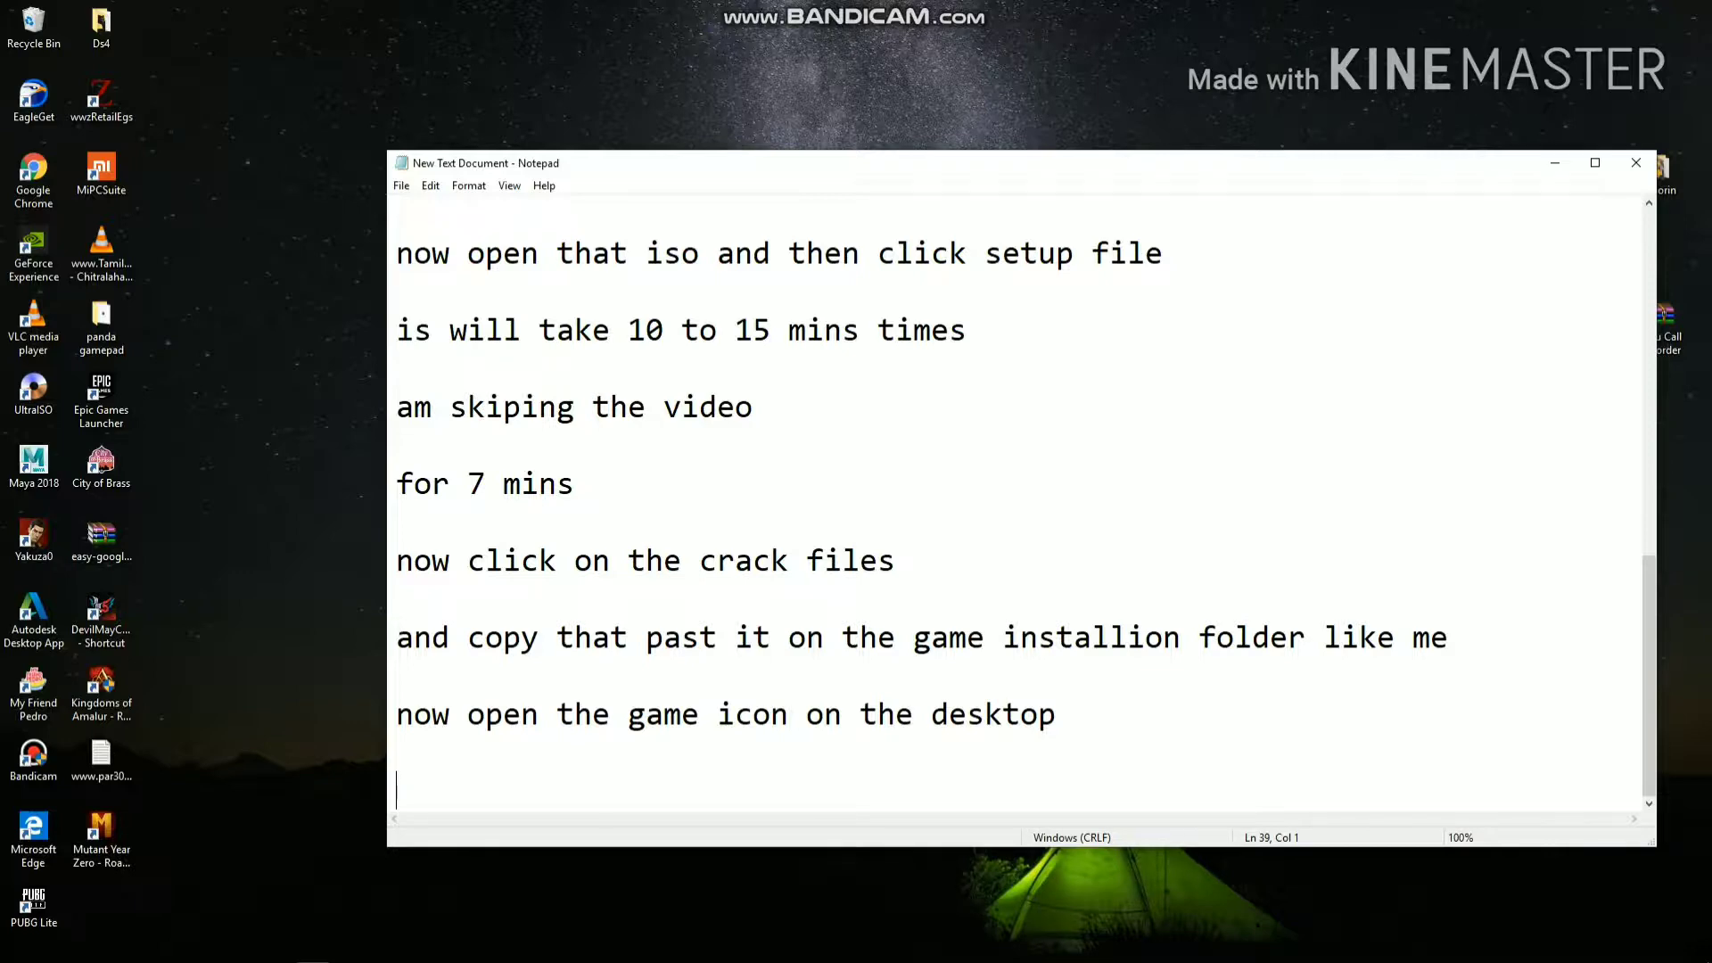
Step: Add the line "thats it njoy the game" to the notes, followed by a blank line
text(ts it )
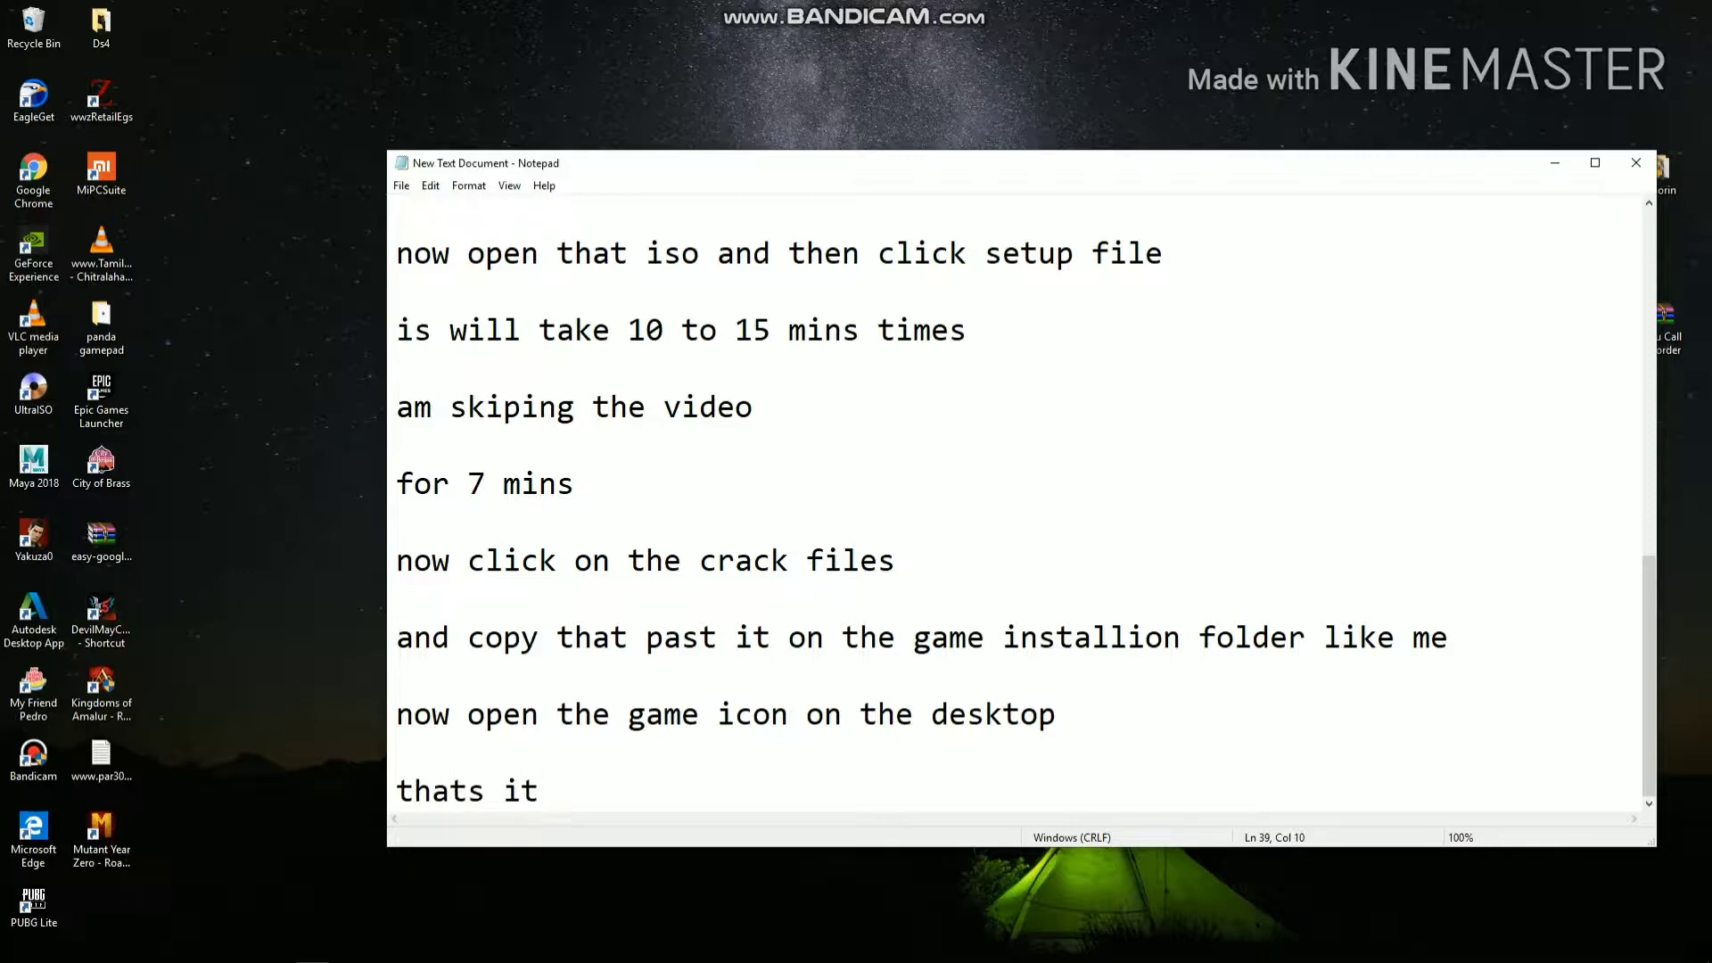
text(njoy the )
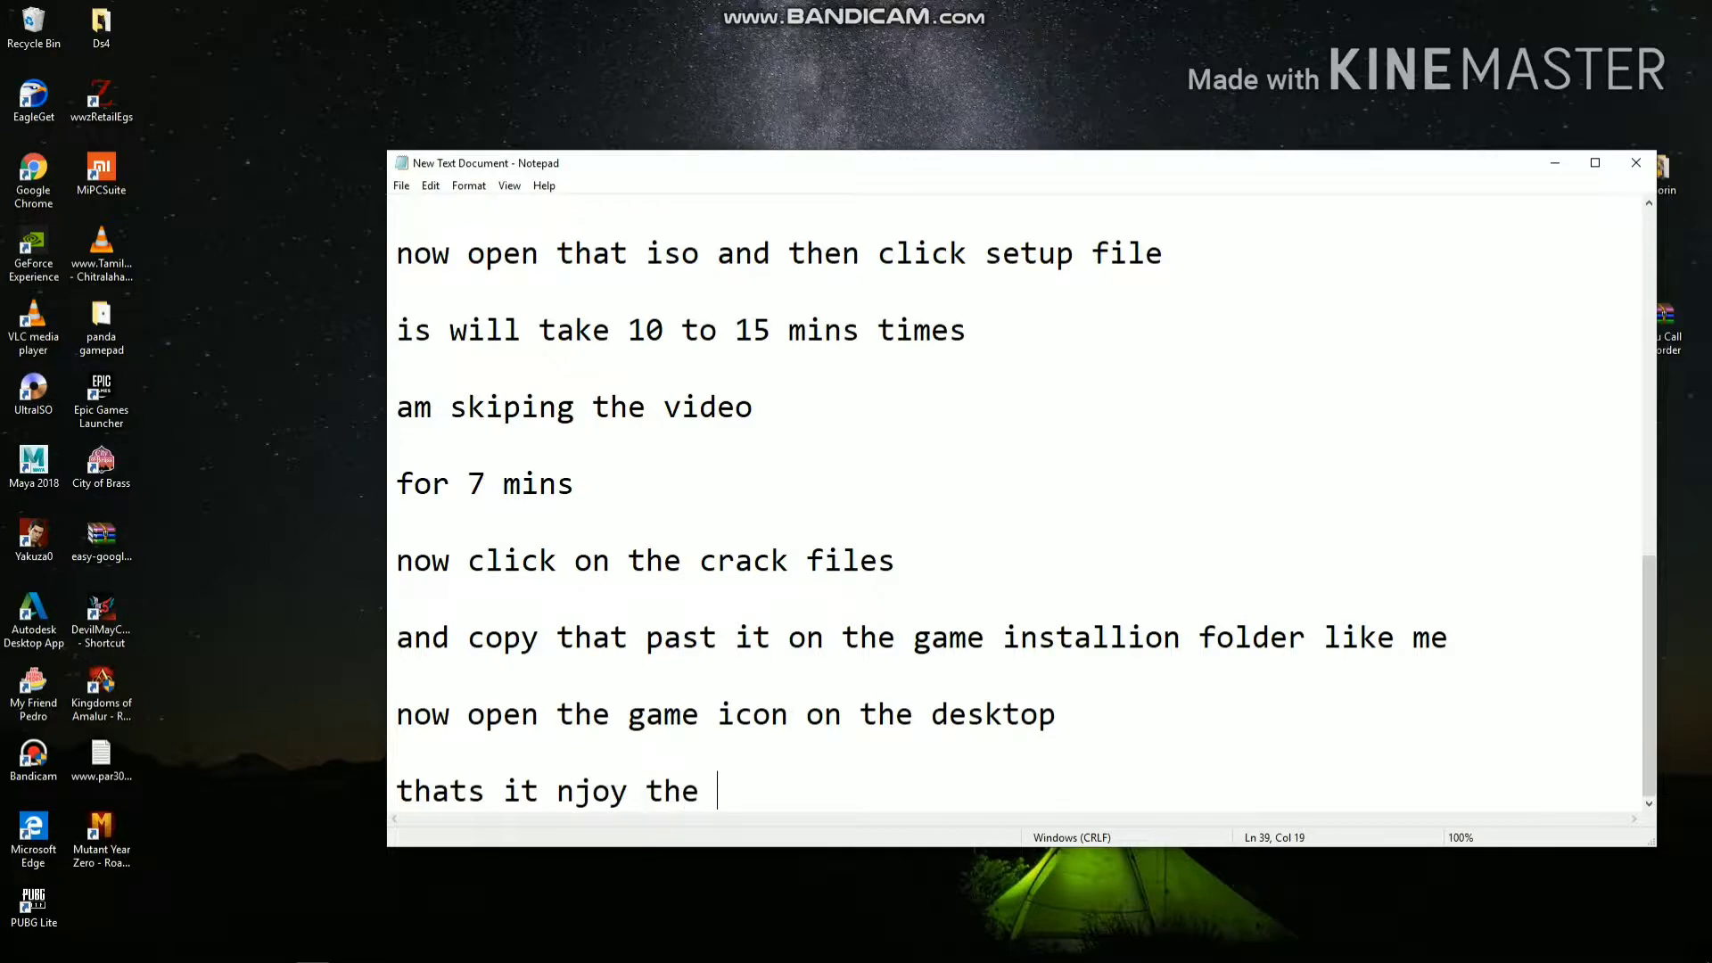
text(game)
key(Return)
key(Return)
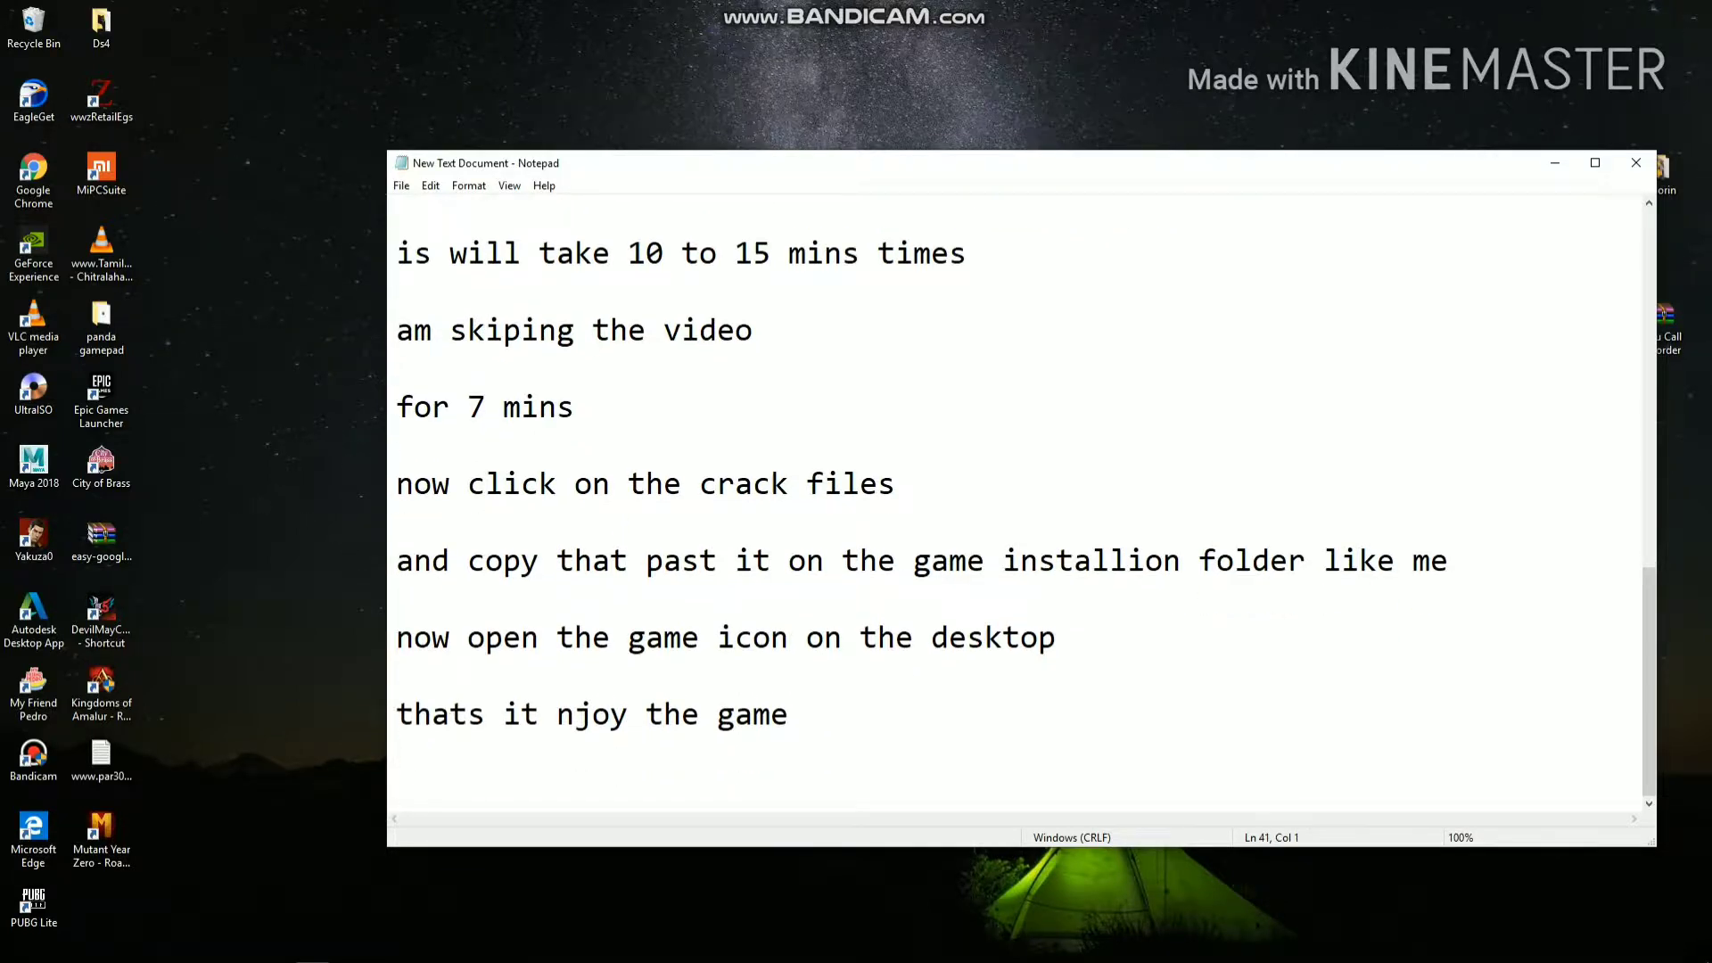
Step: Write "all links are given below" as the last line of the notes
text(all links o)
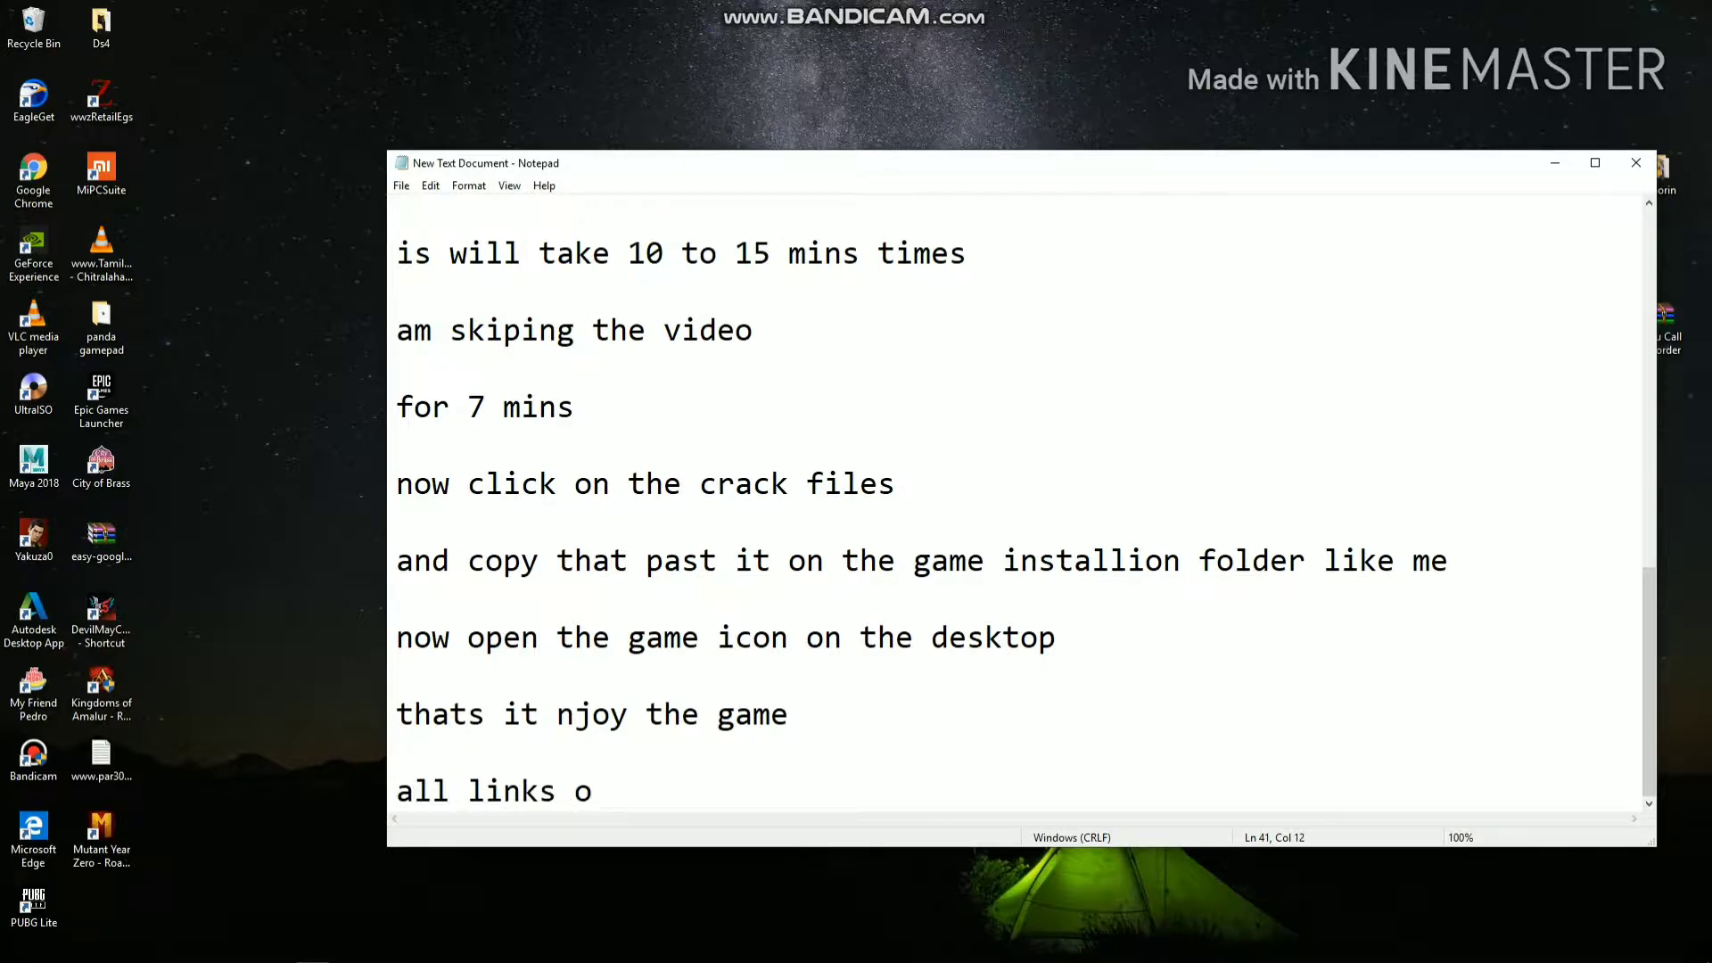
key(BackSpace)
text(are given )
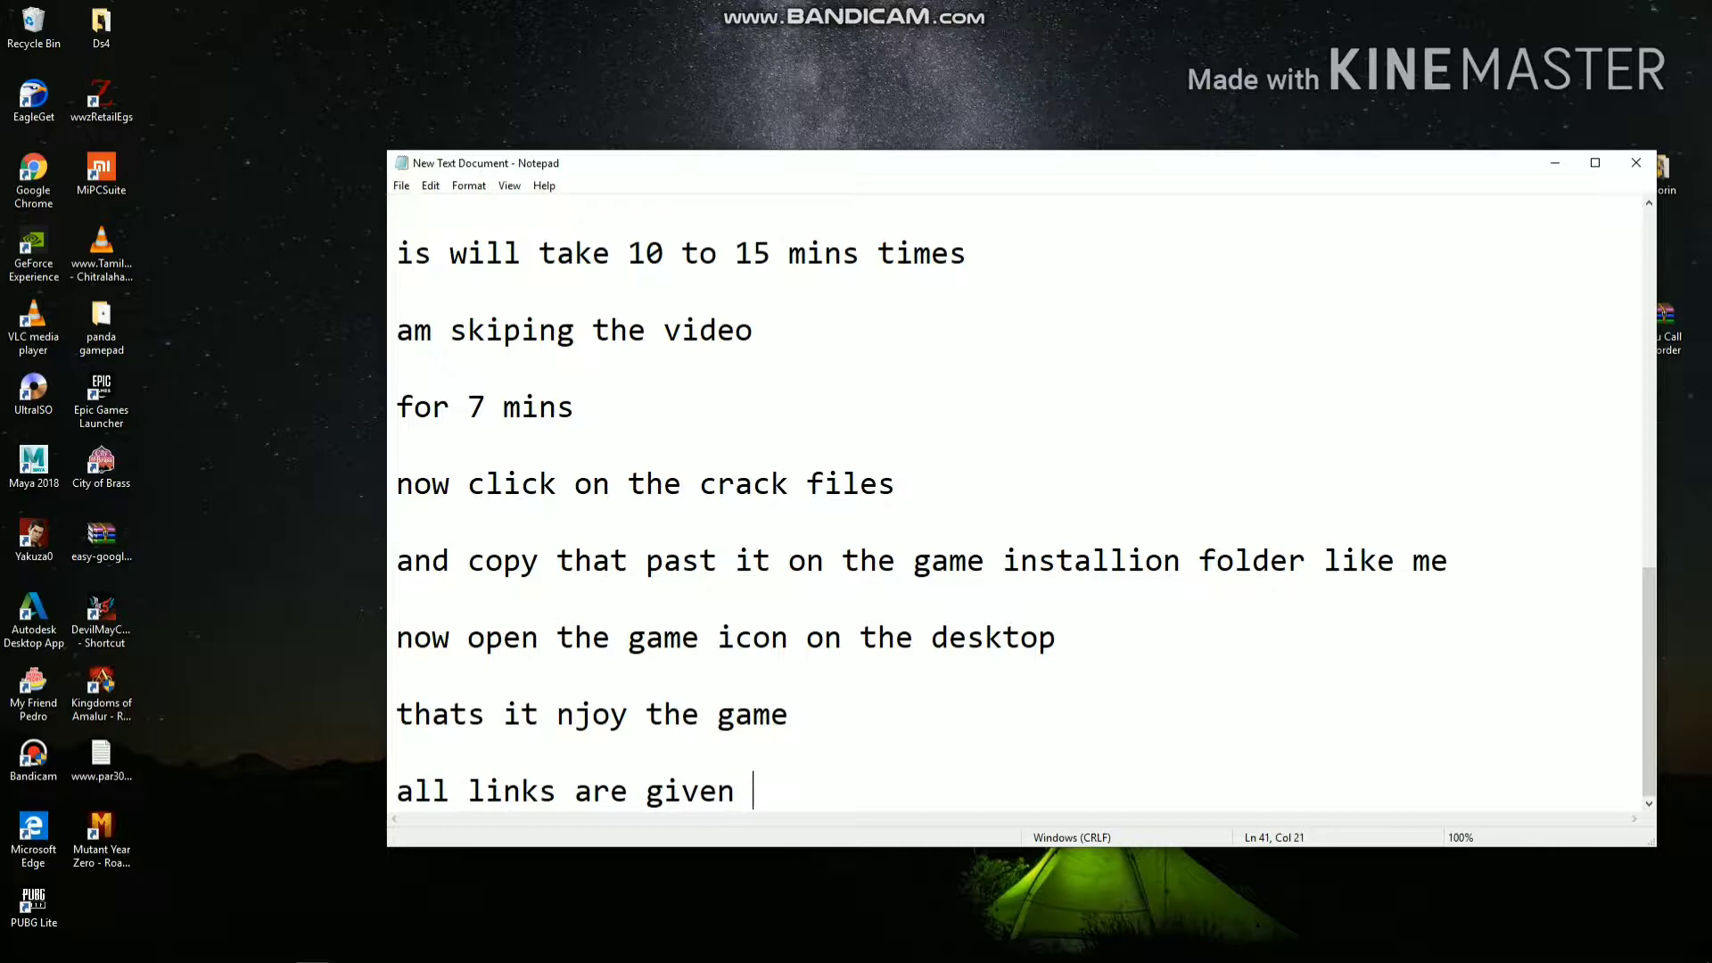
text(below)
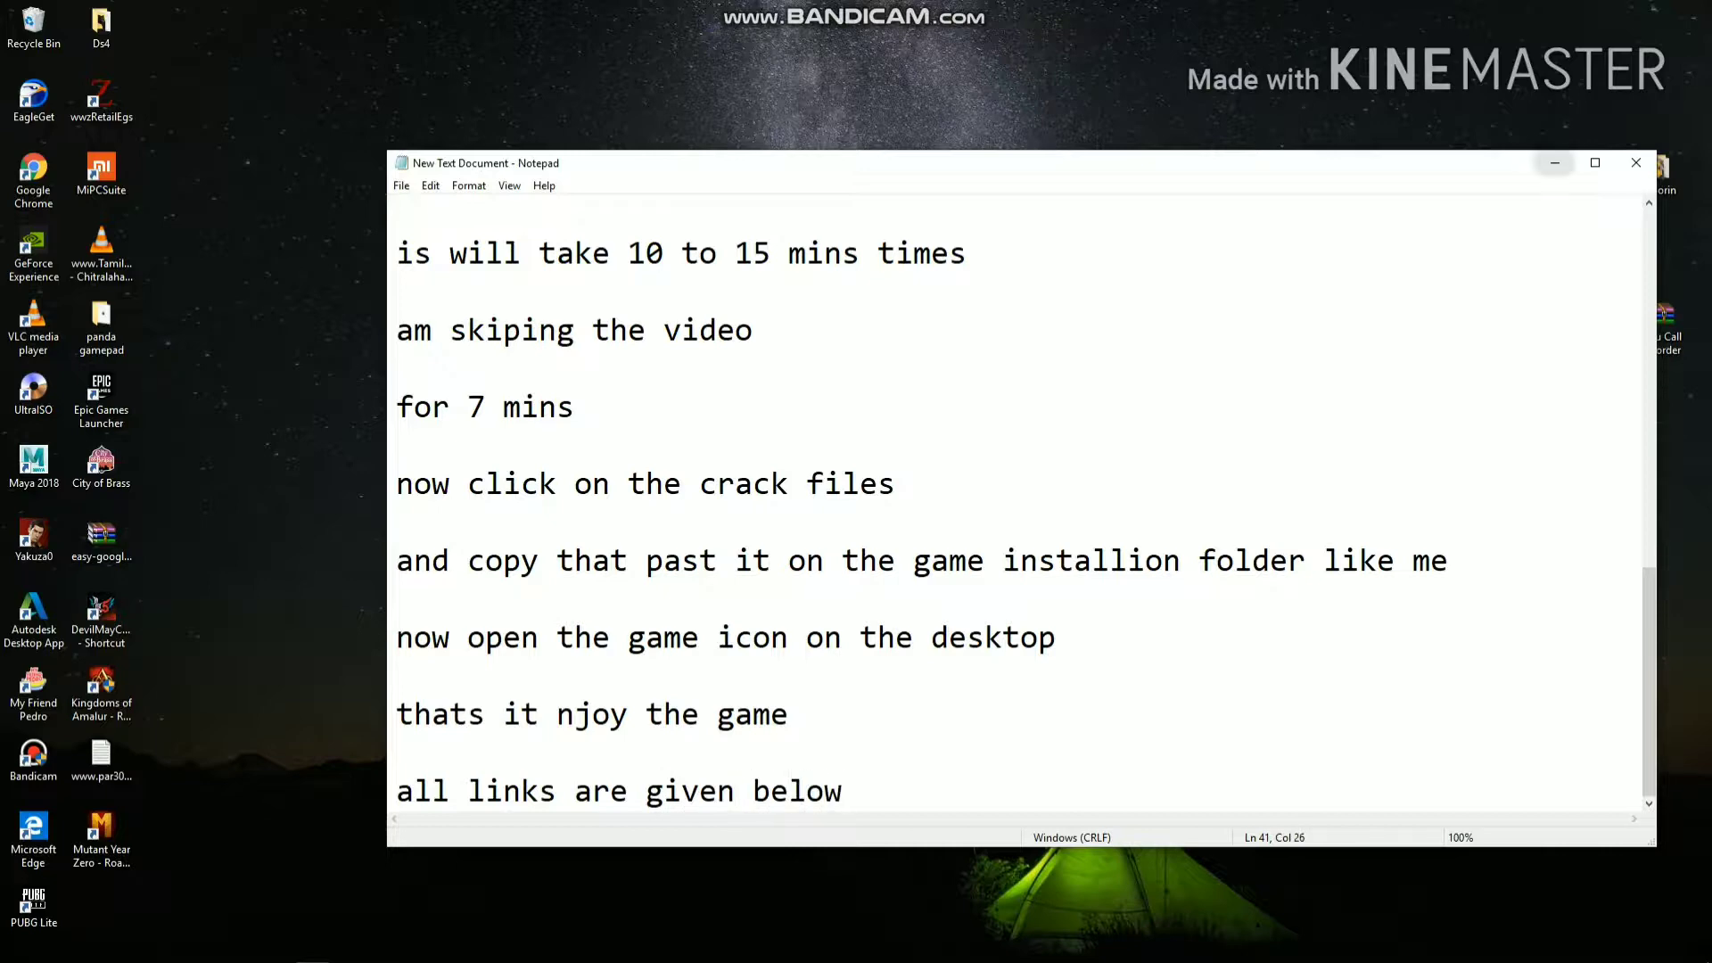
Step: Minimize the notes and launch Mutant Year Zero - Road To Eden from its desktop shortcut
click(1555, 162)
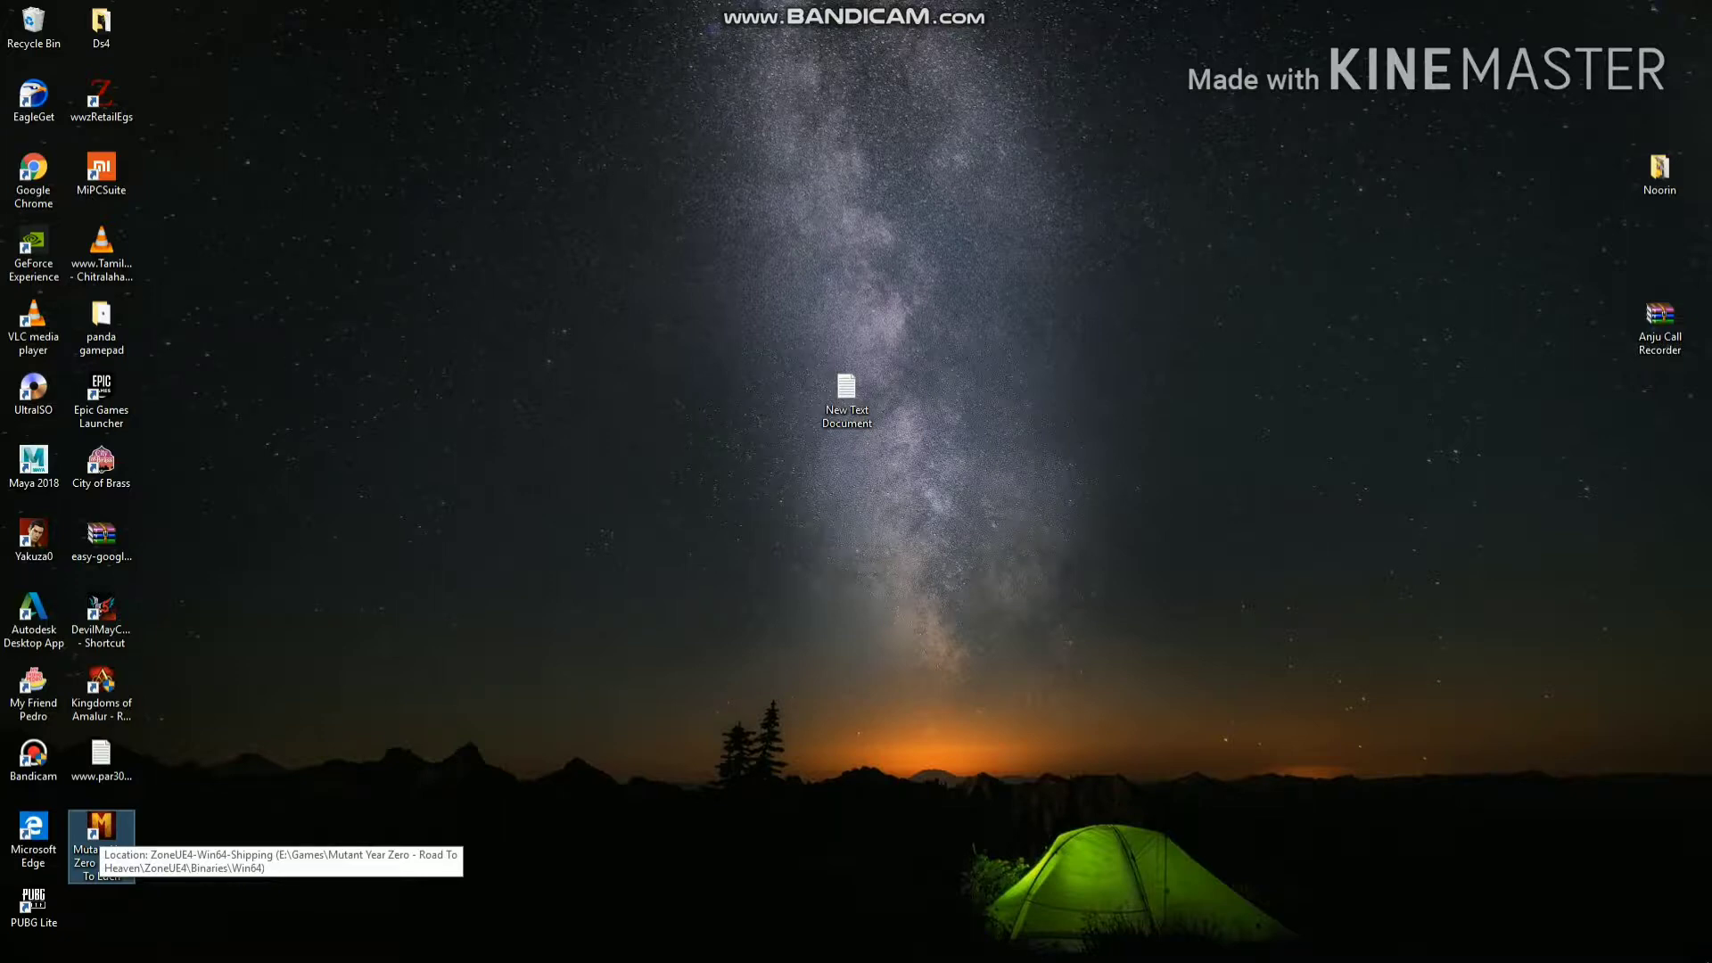
double_click(100, 830)
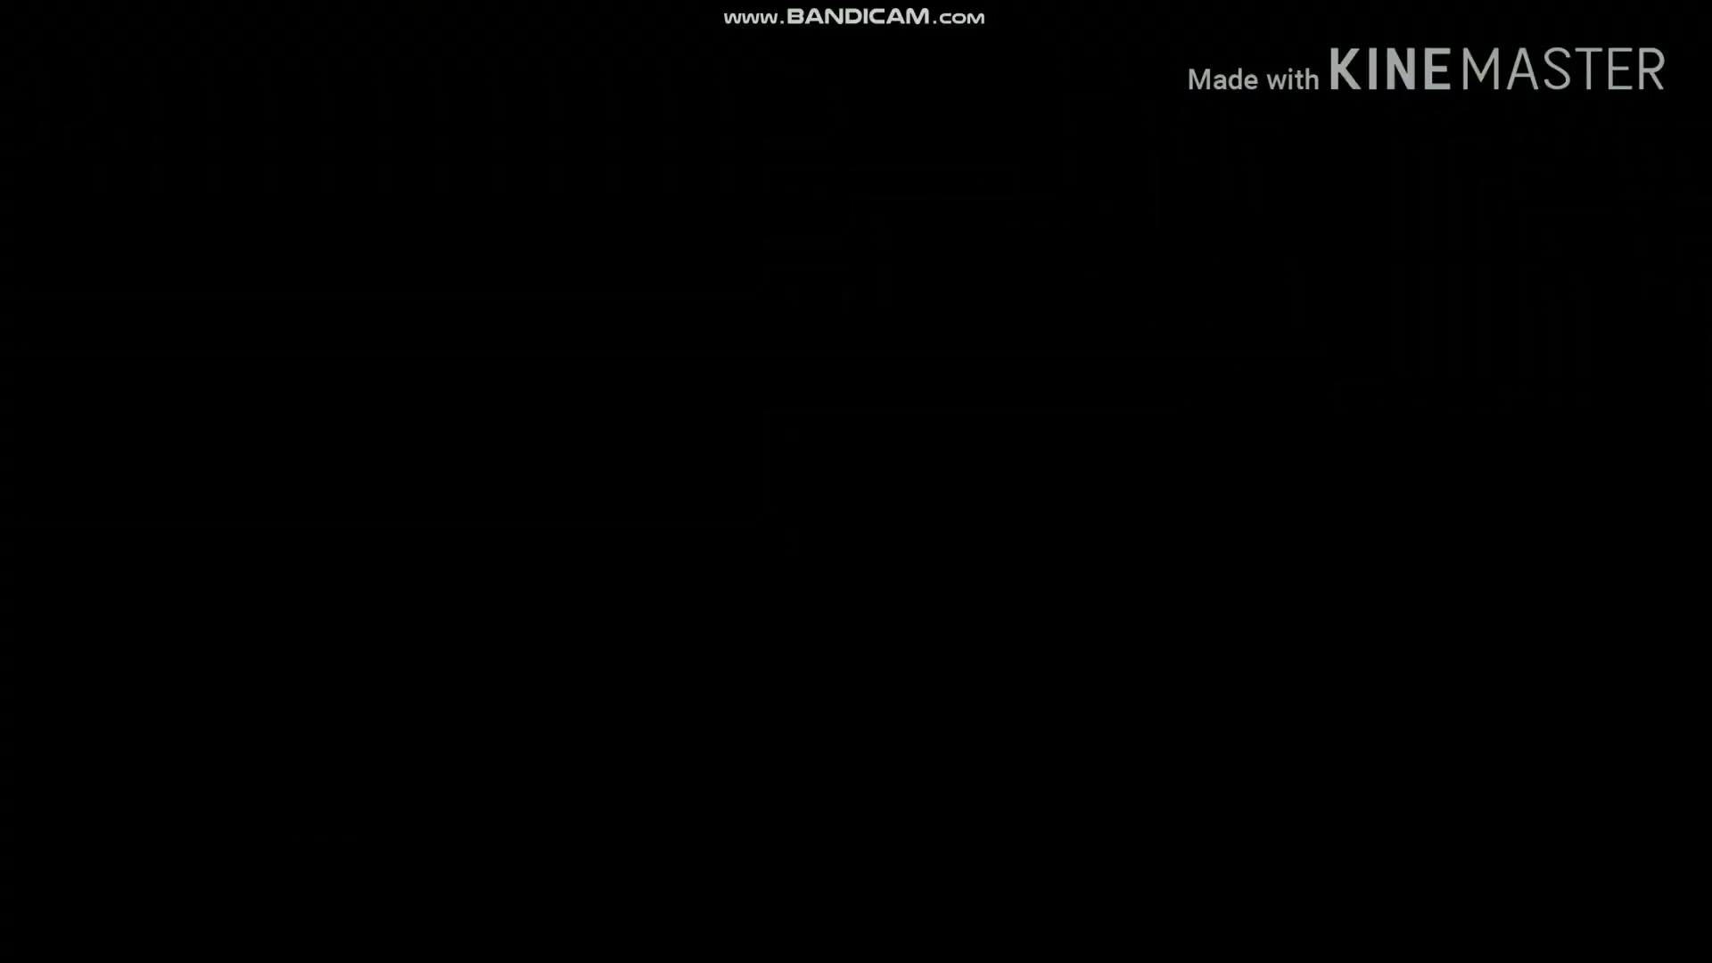